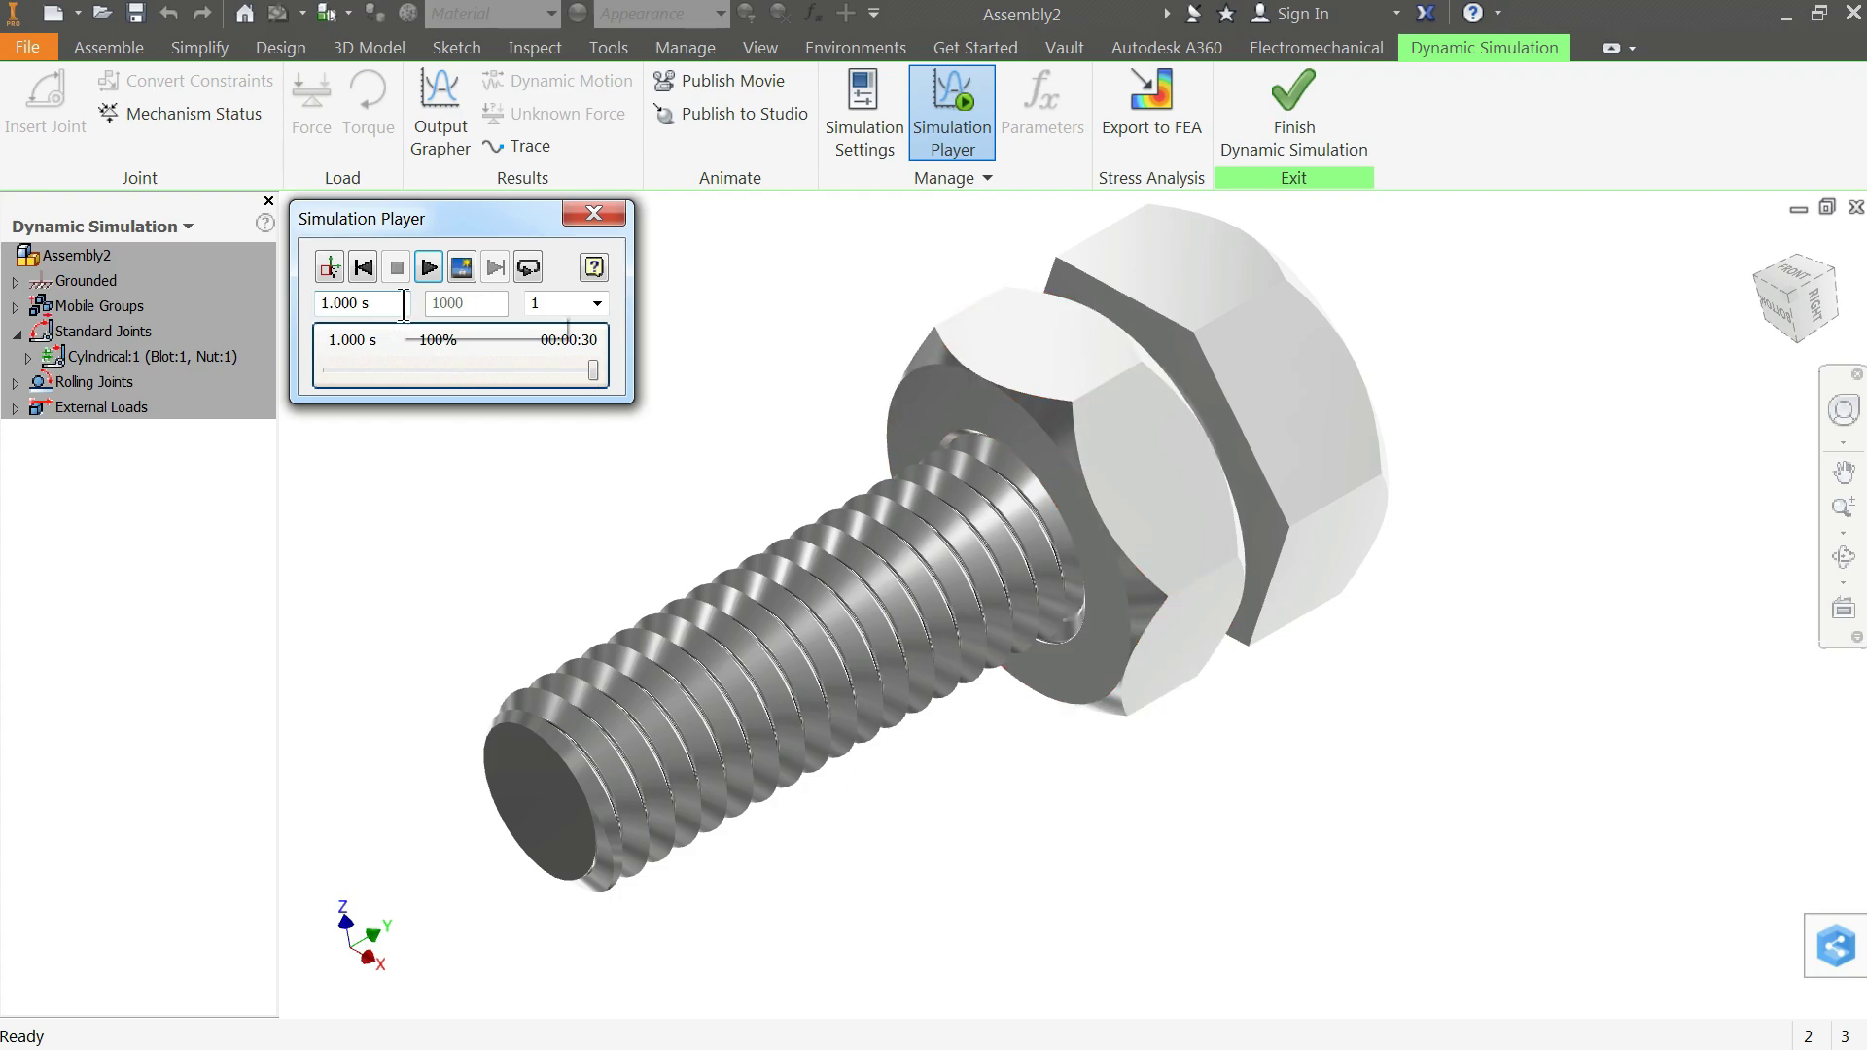
Step: Rewind the bolt-and-nut simulation to the start and play it through
left_click(365, 270)
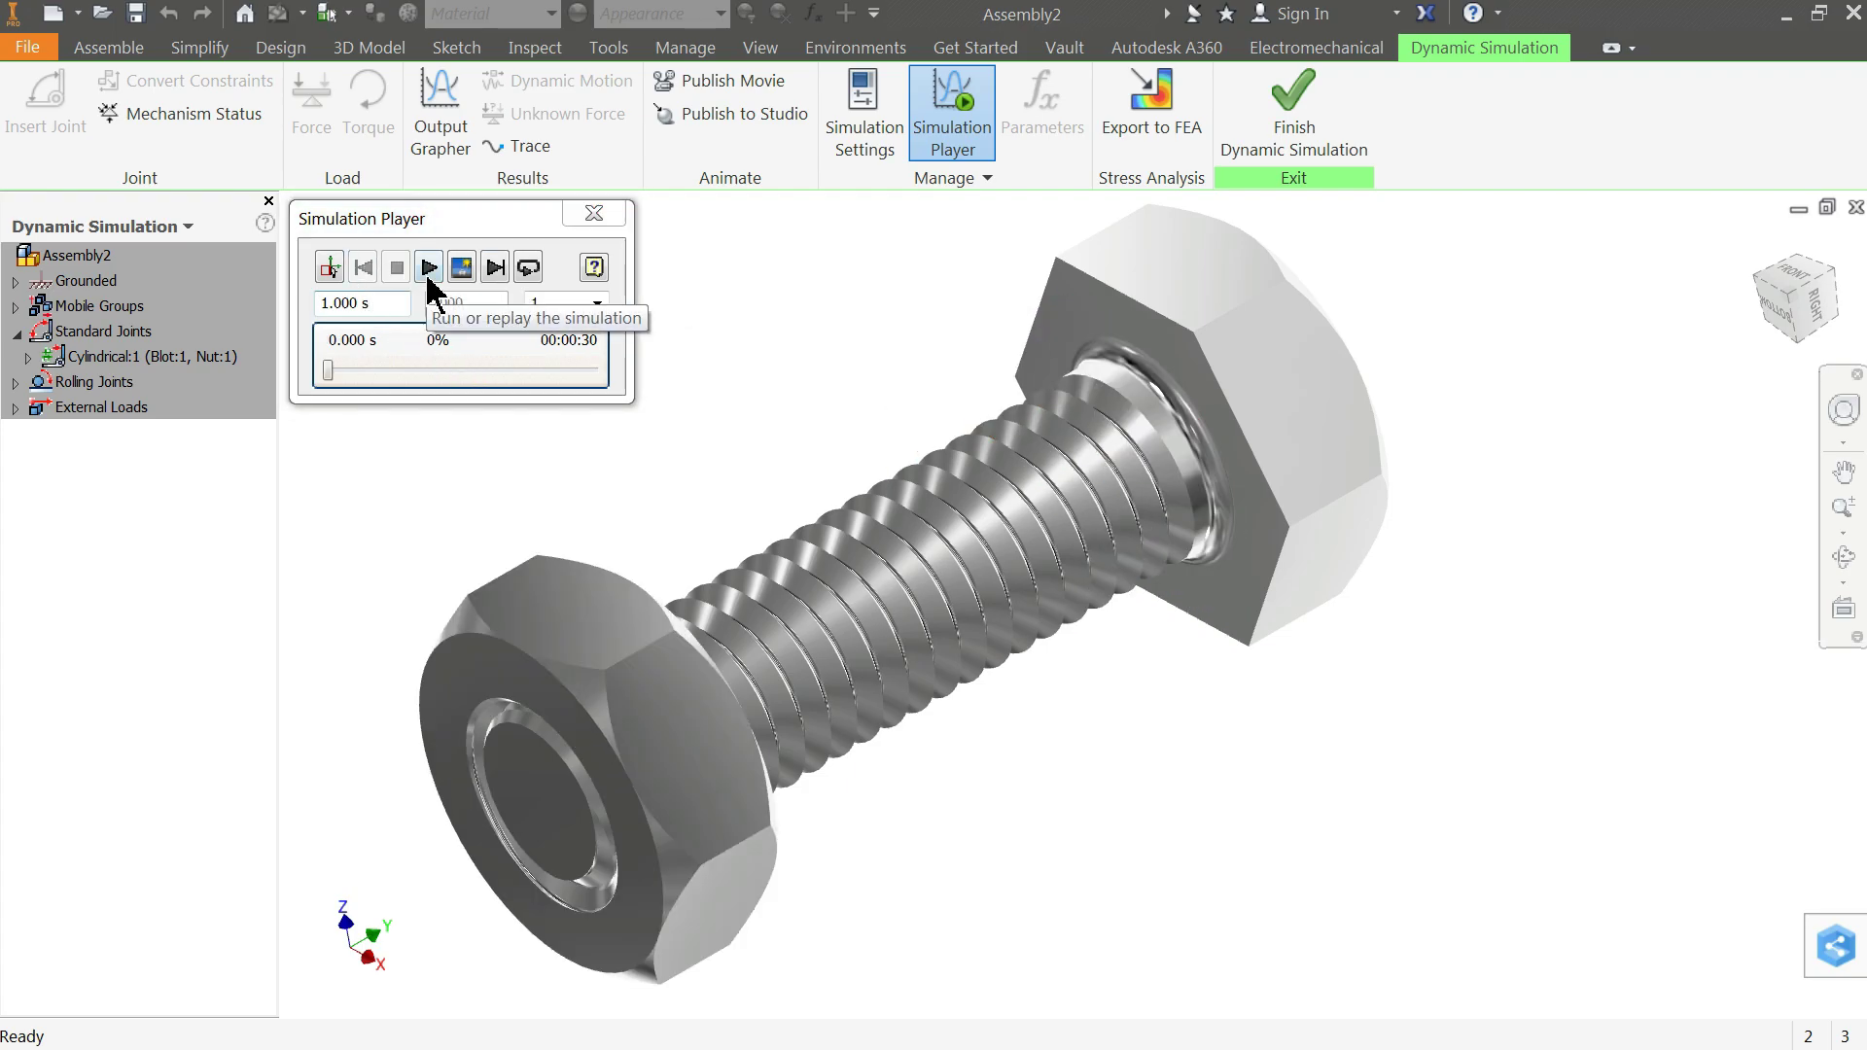
left_click(429, 269)
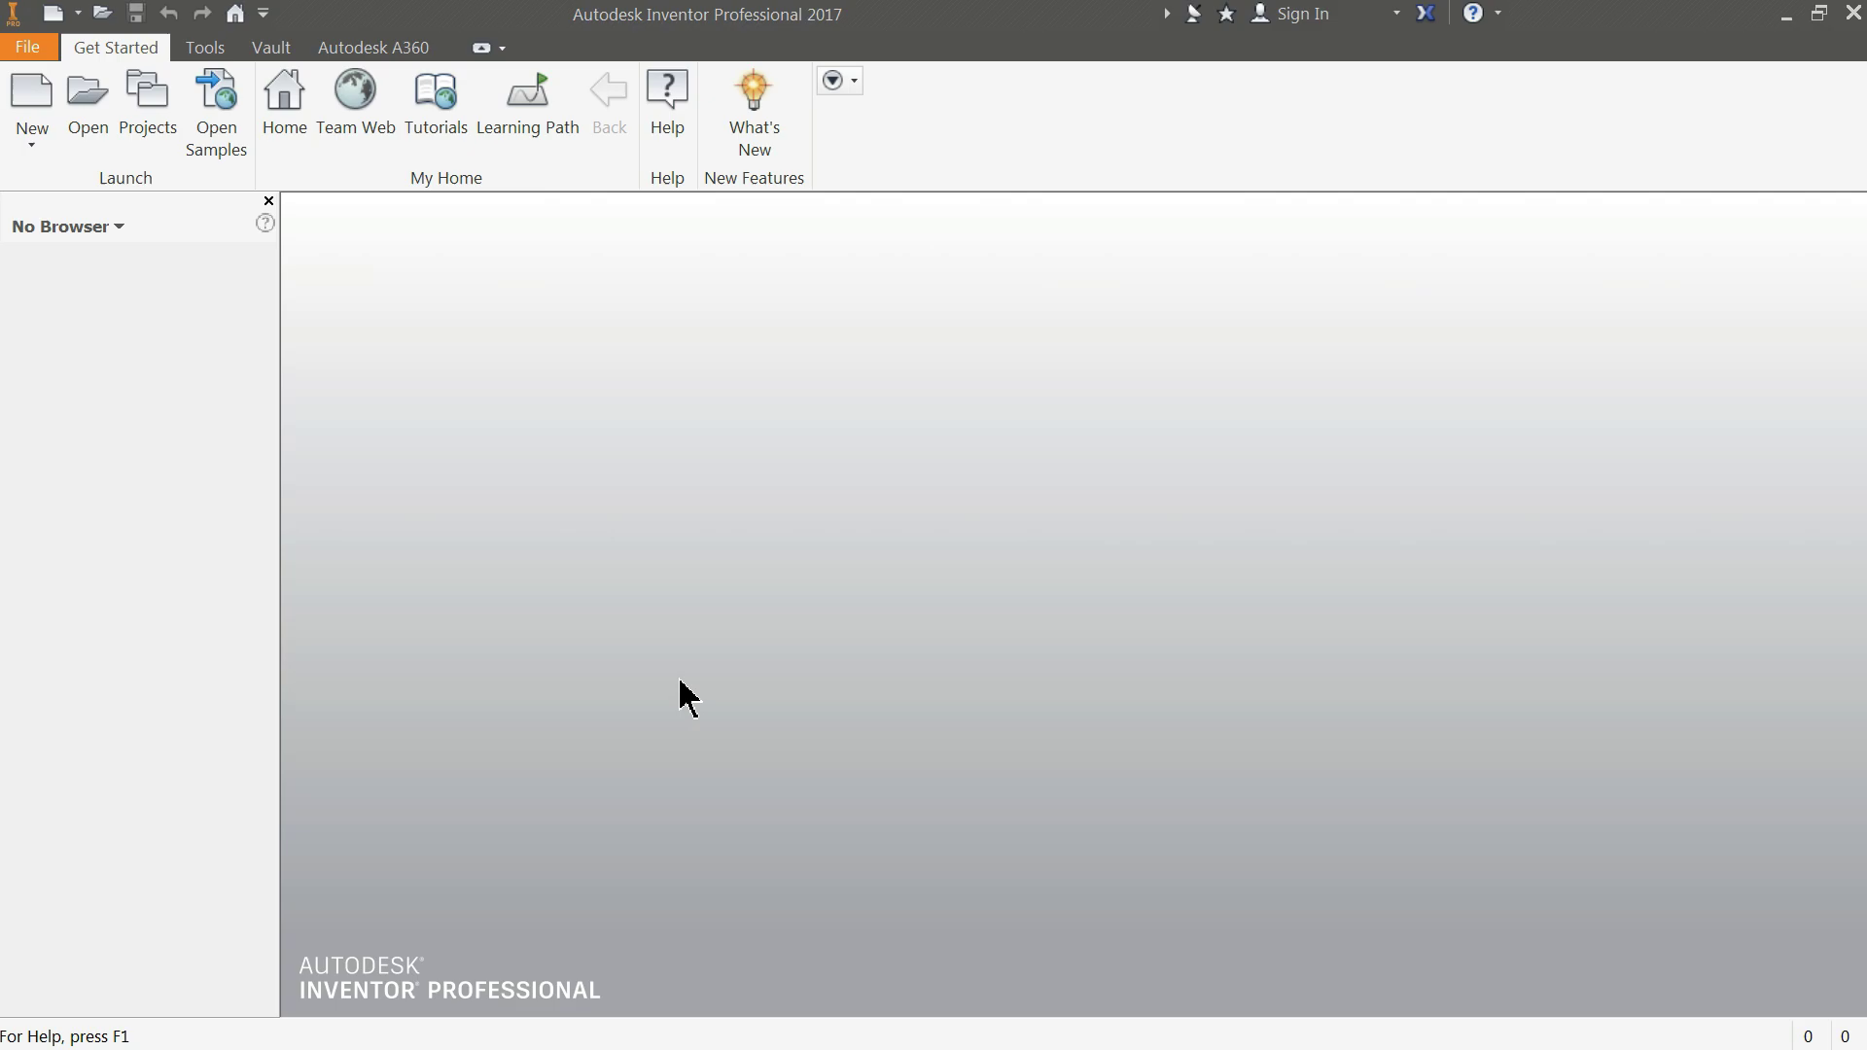
Step: Create a new assembly from the Metric Standard (mm).iam template
left_click(35, 151)
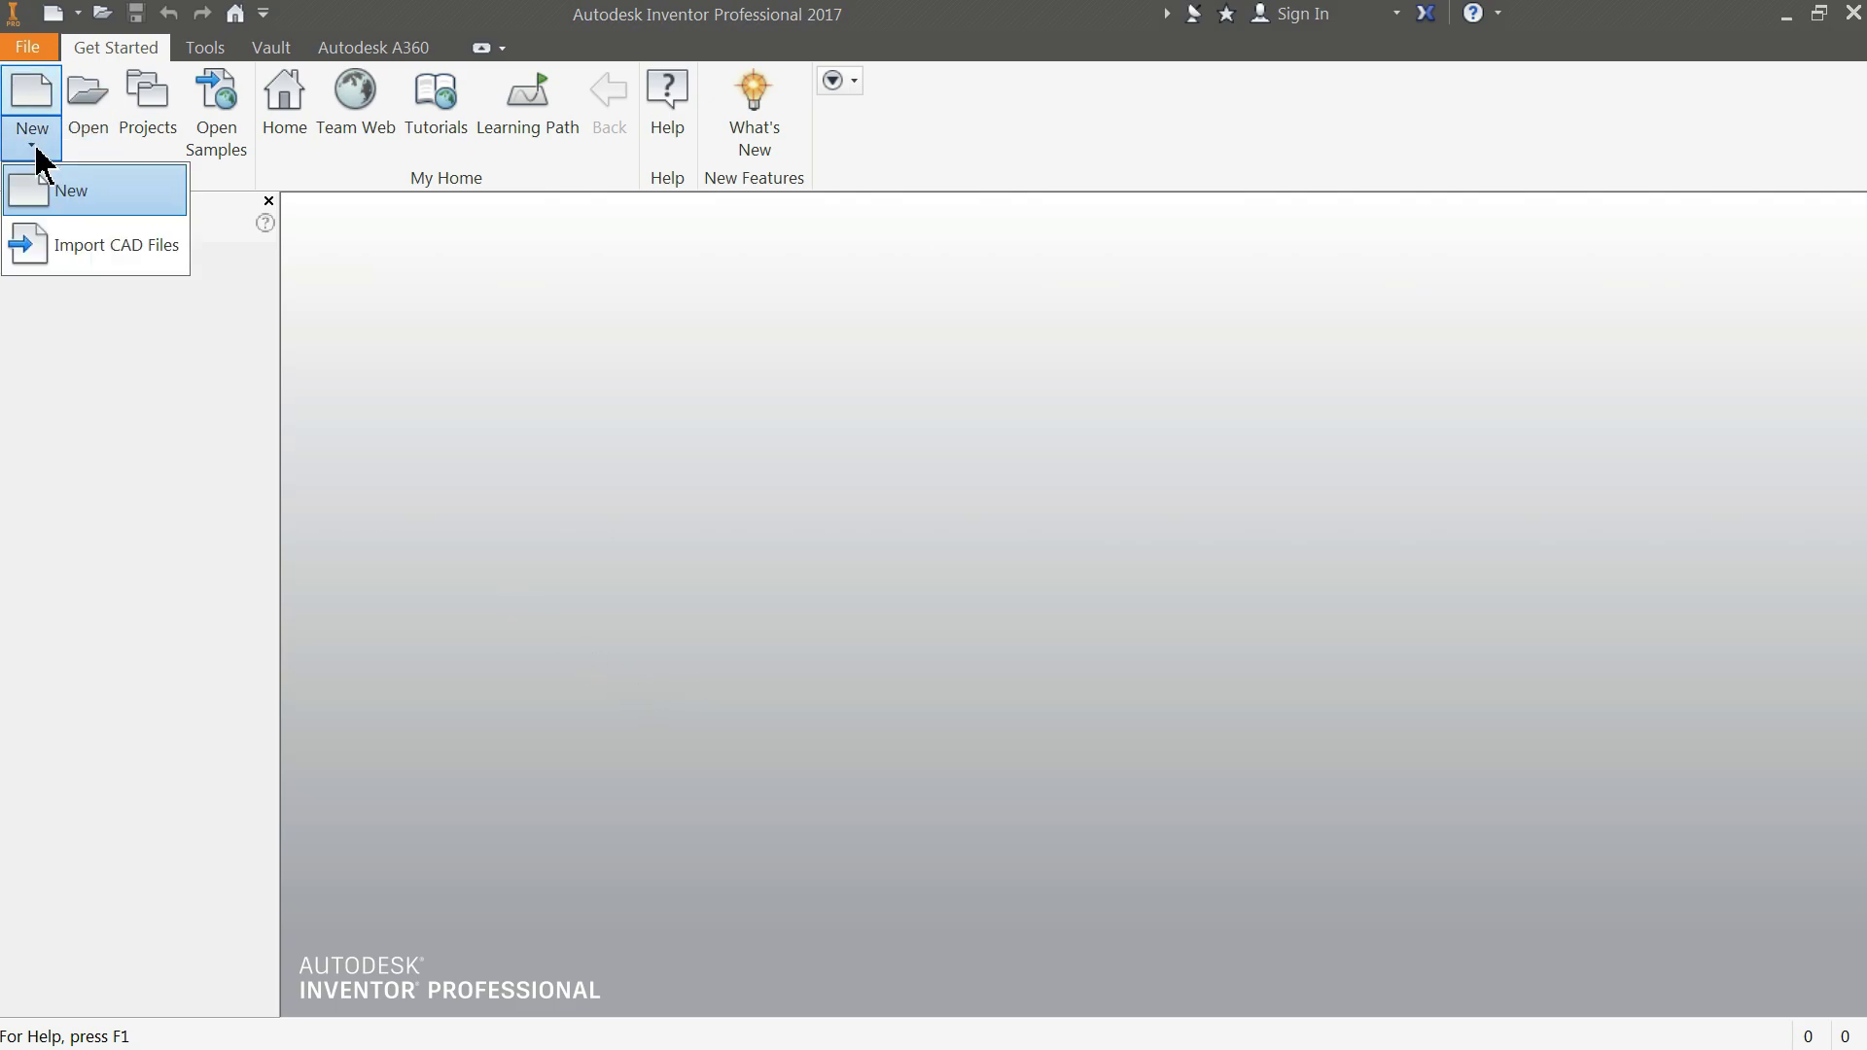
left_click(63, 198)
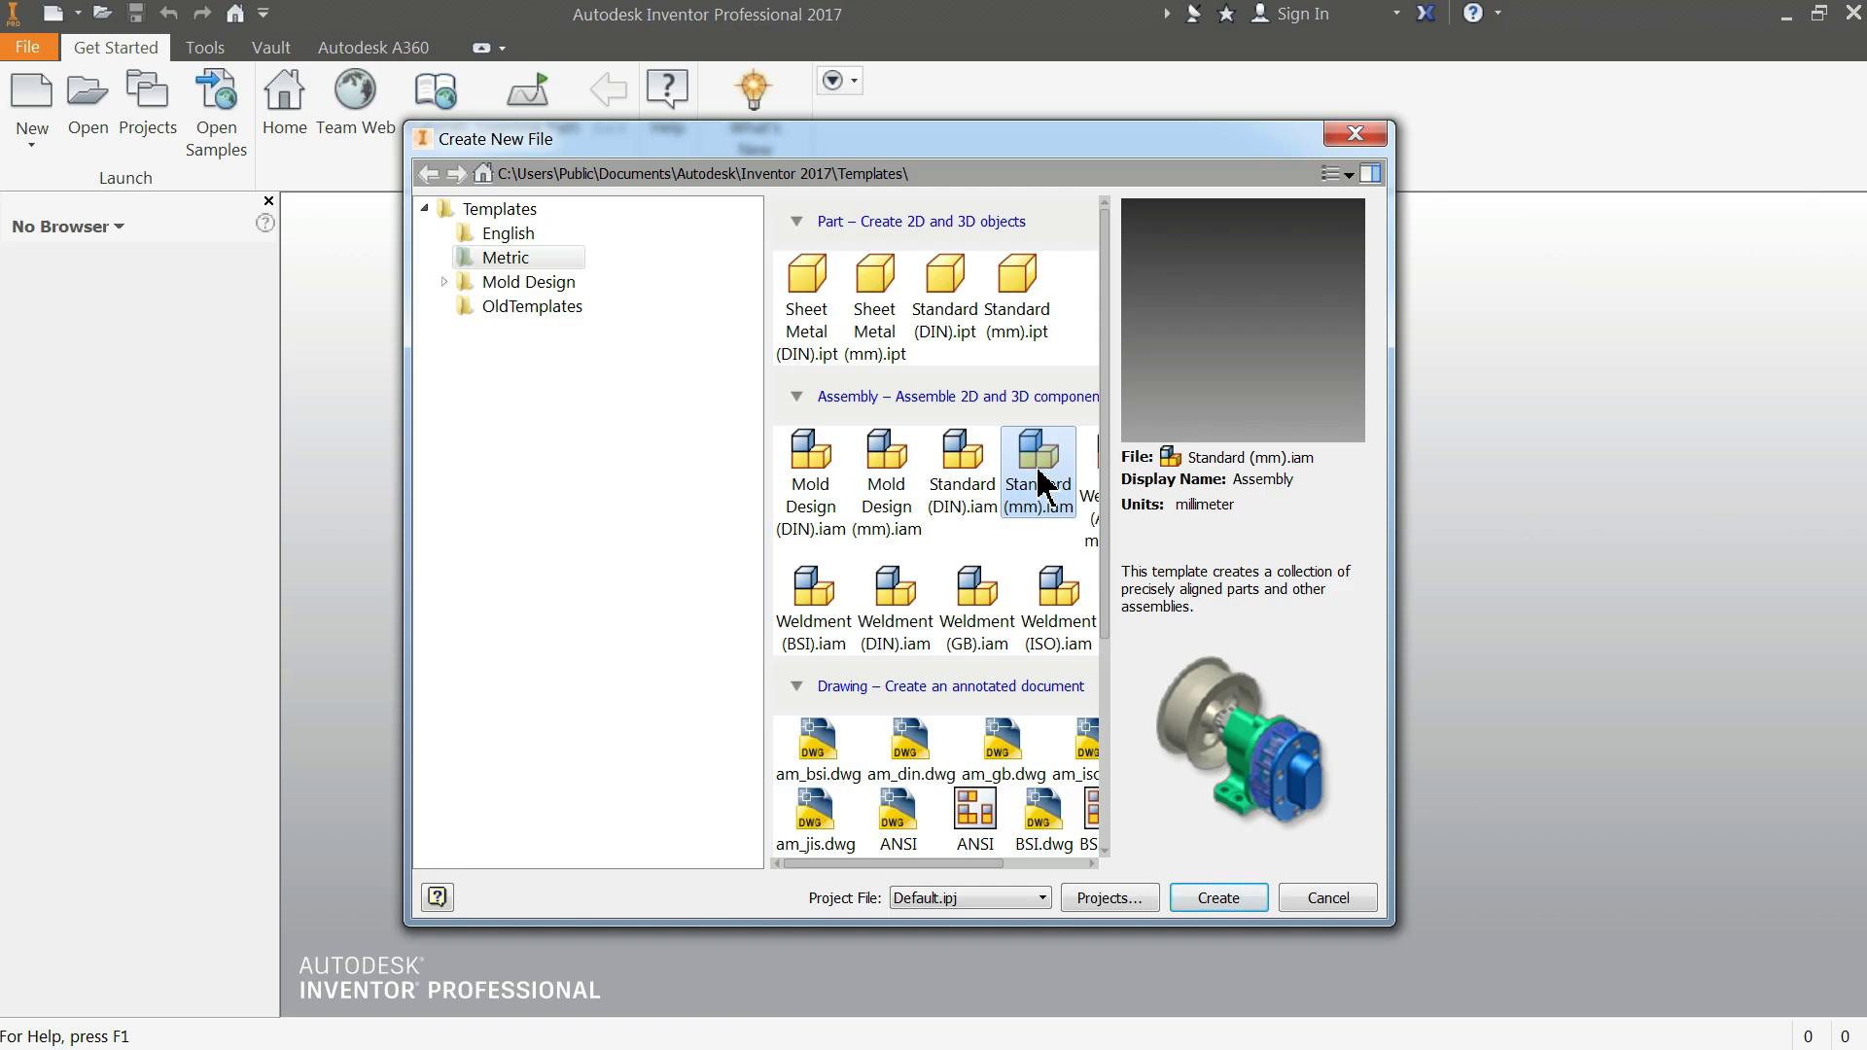
left_click(1219, 895)
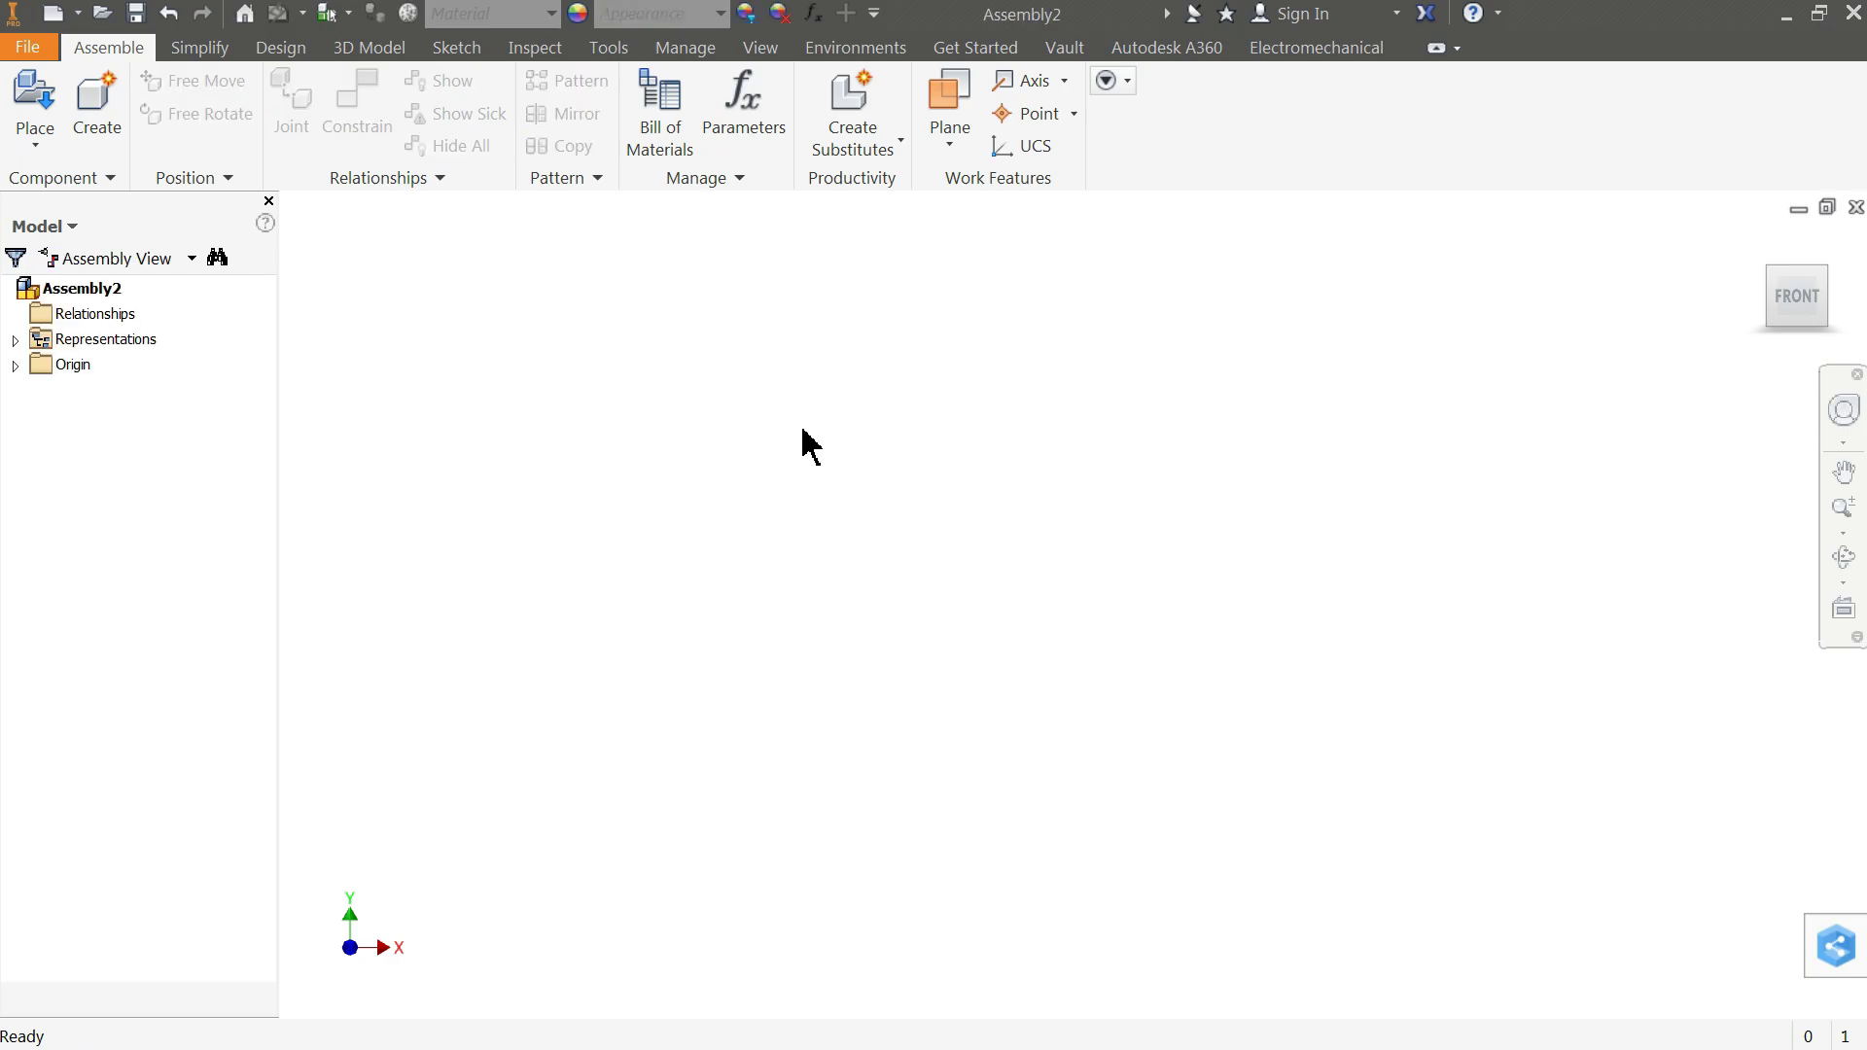
Step: Start Place Component and open the Blot.ipt part file
left_click(36, 145)
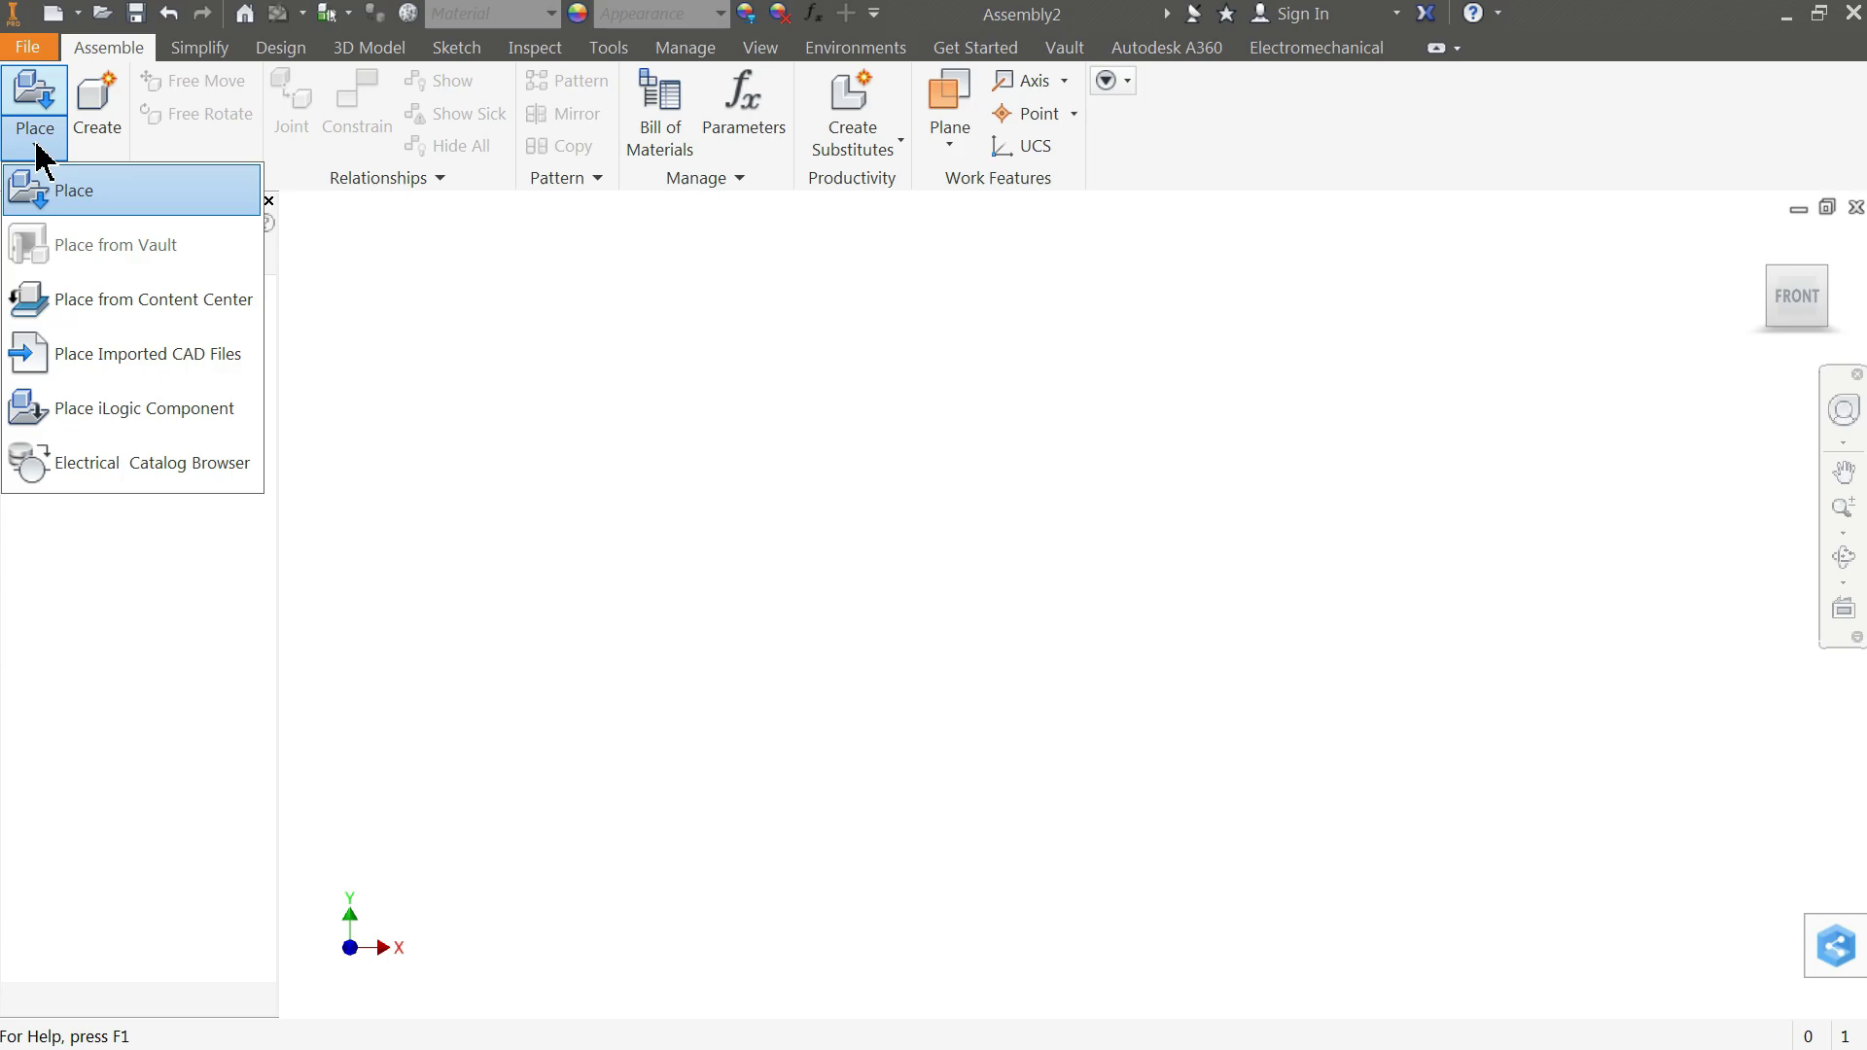
left_click(786, 402)
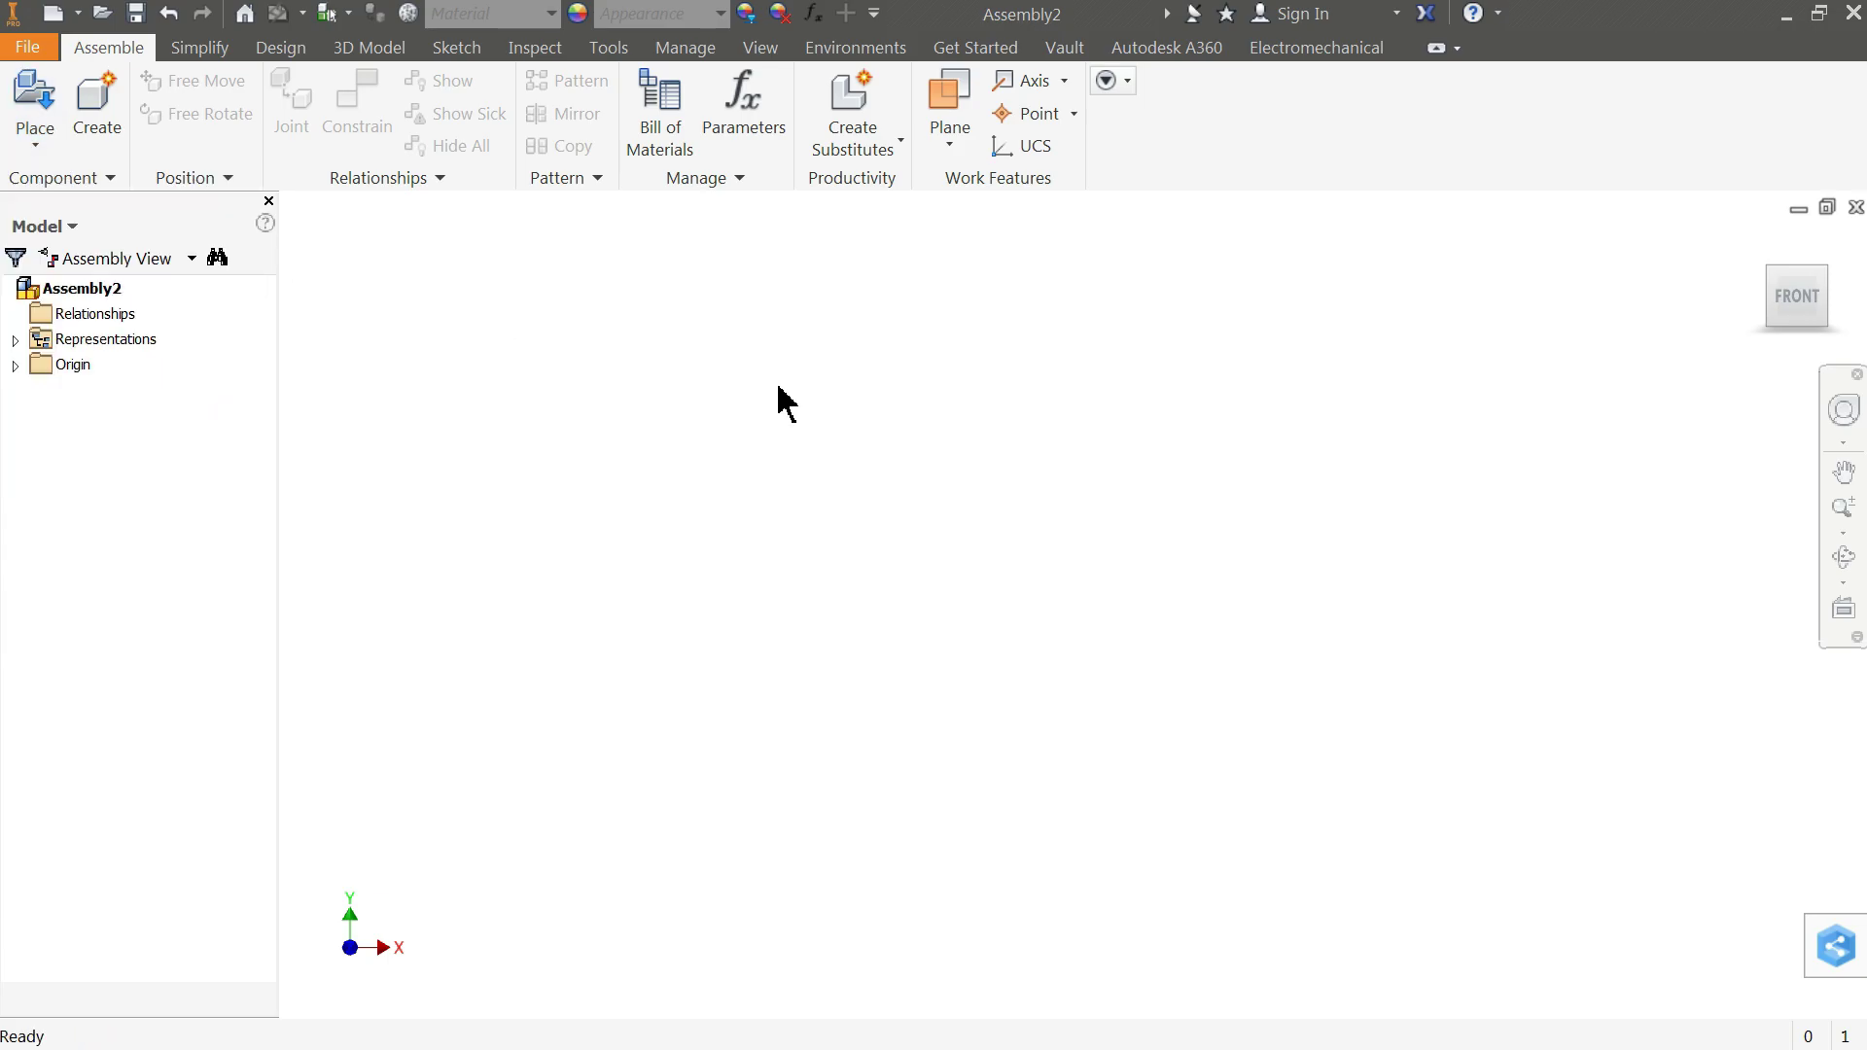
right_click(786, 401)
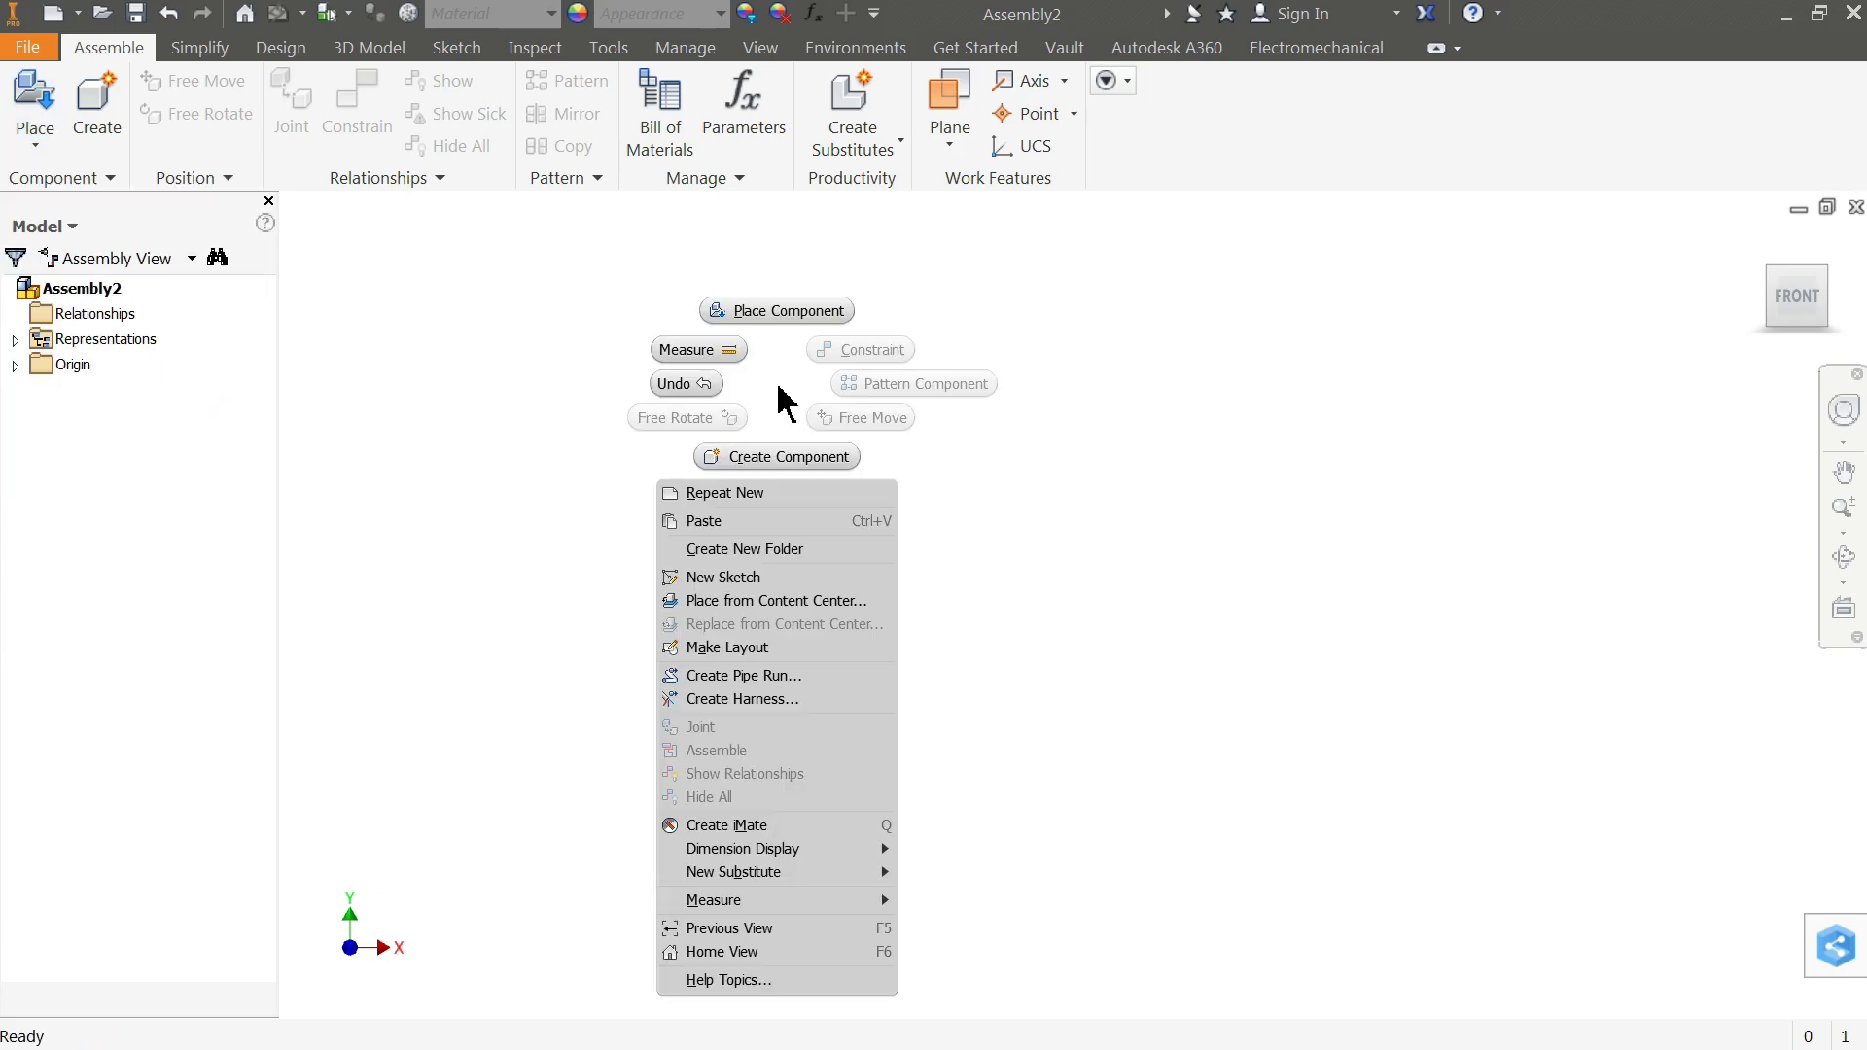
left_click(778, 319)
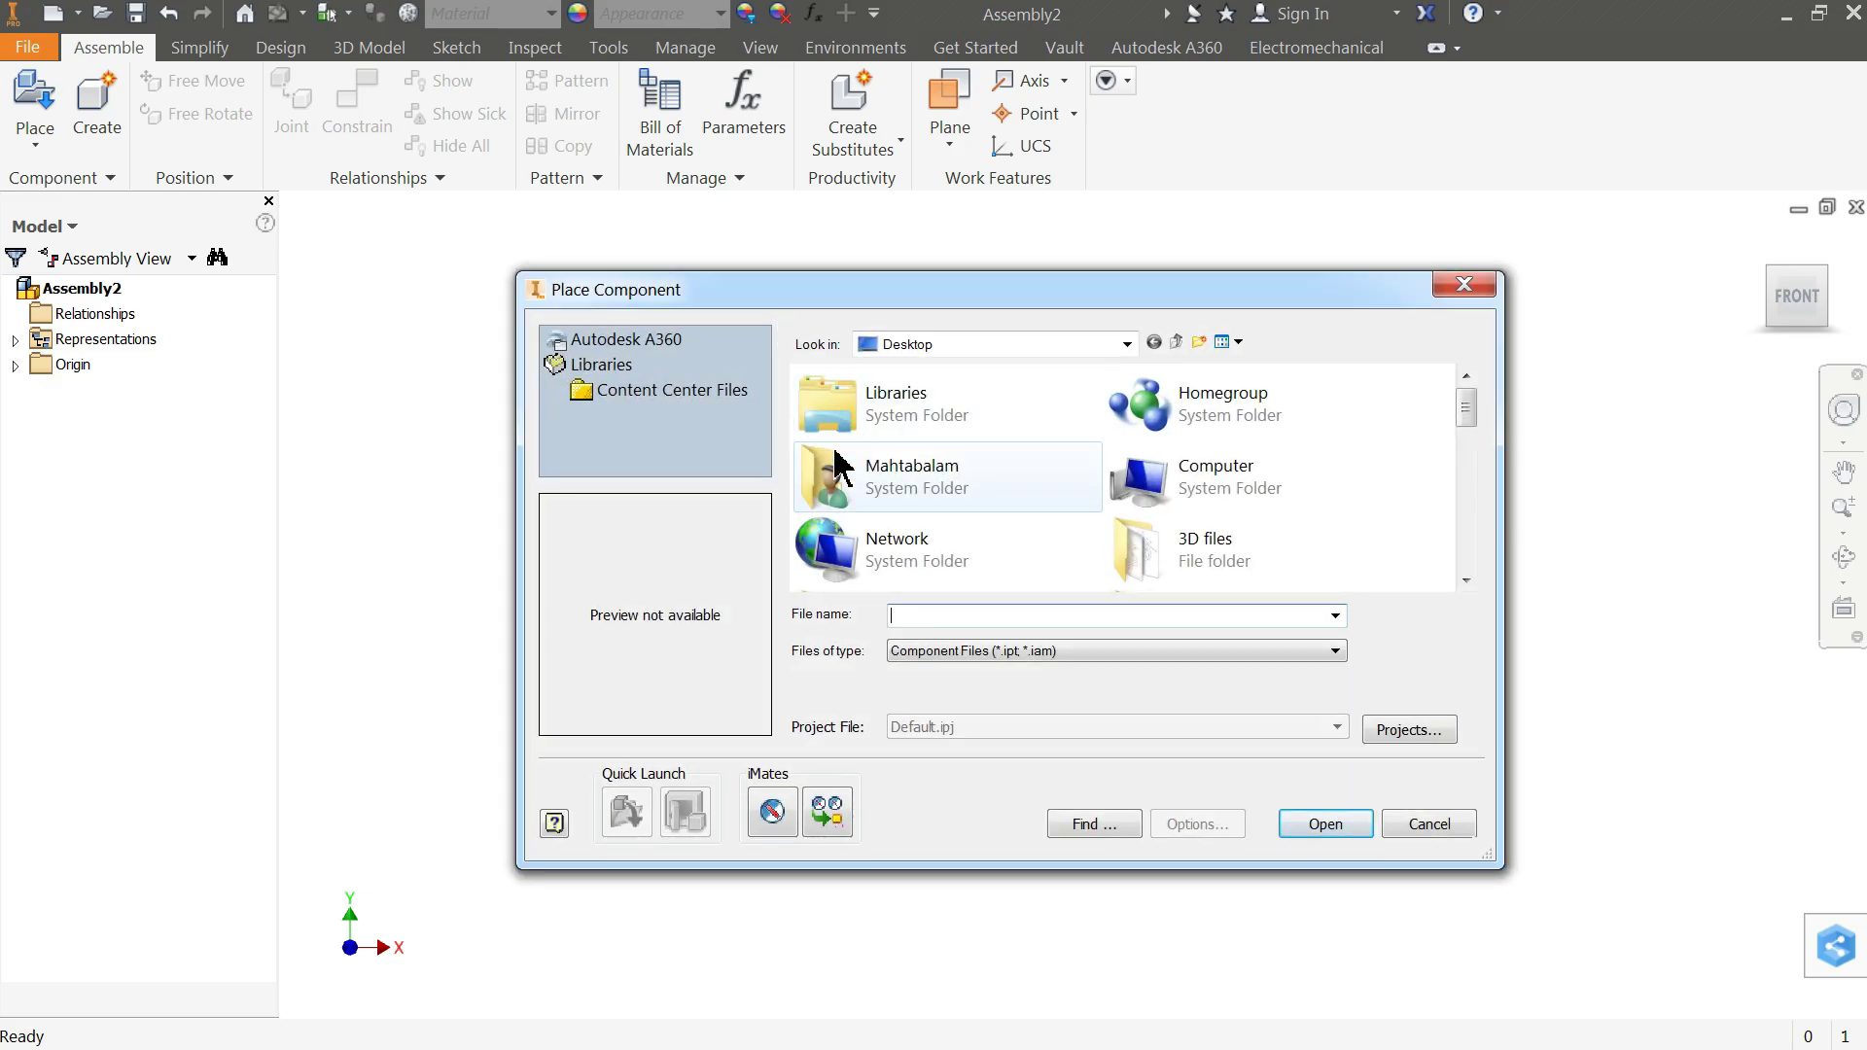
left_click_drag(1467, 398, 1468, 563)
left_click(882, 473)
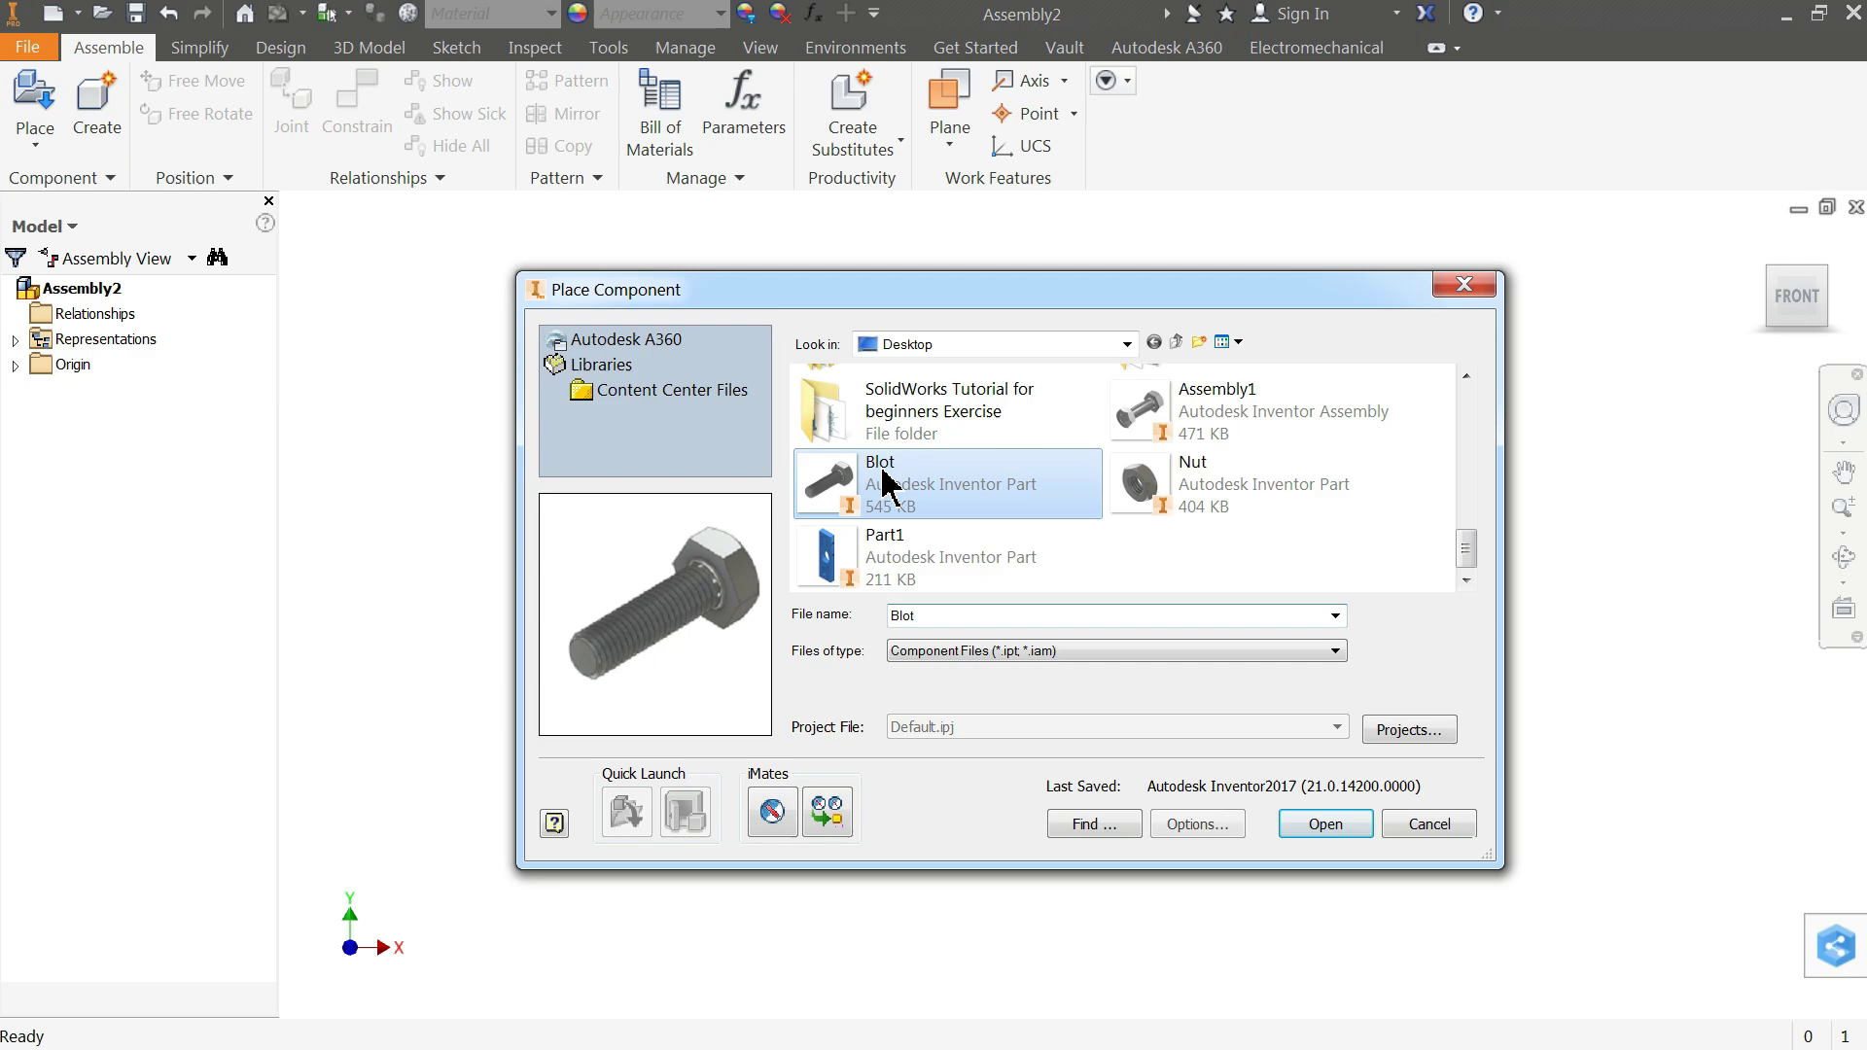
left_click(1315, 823)
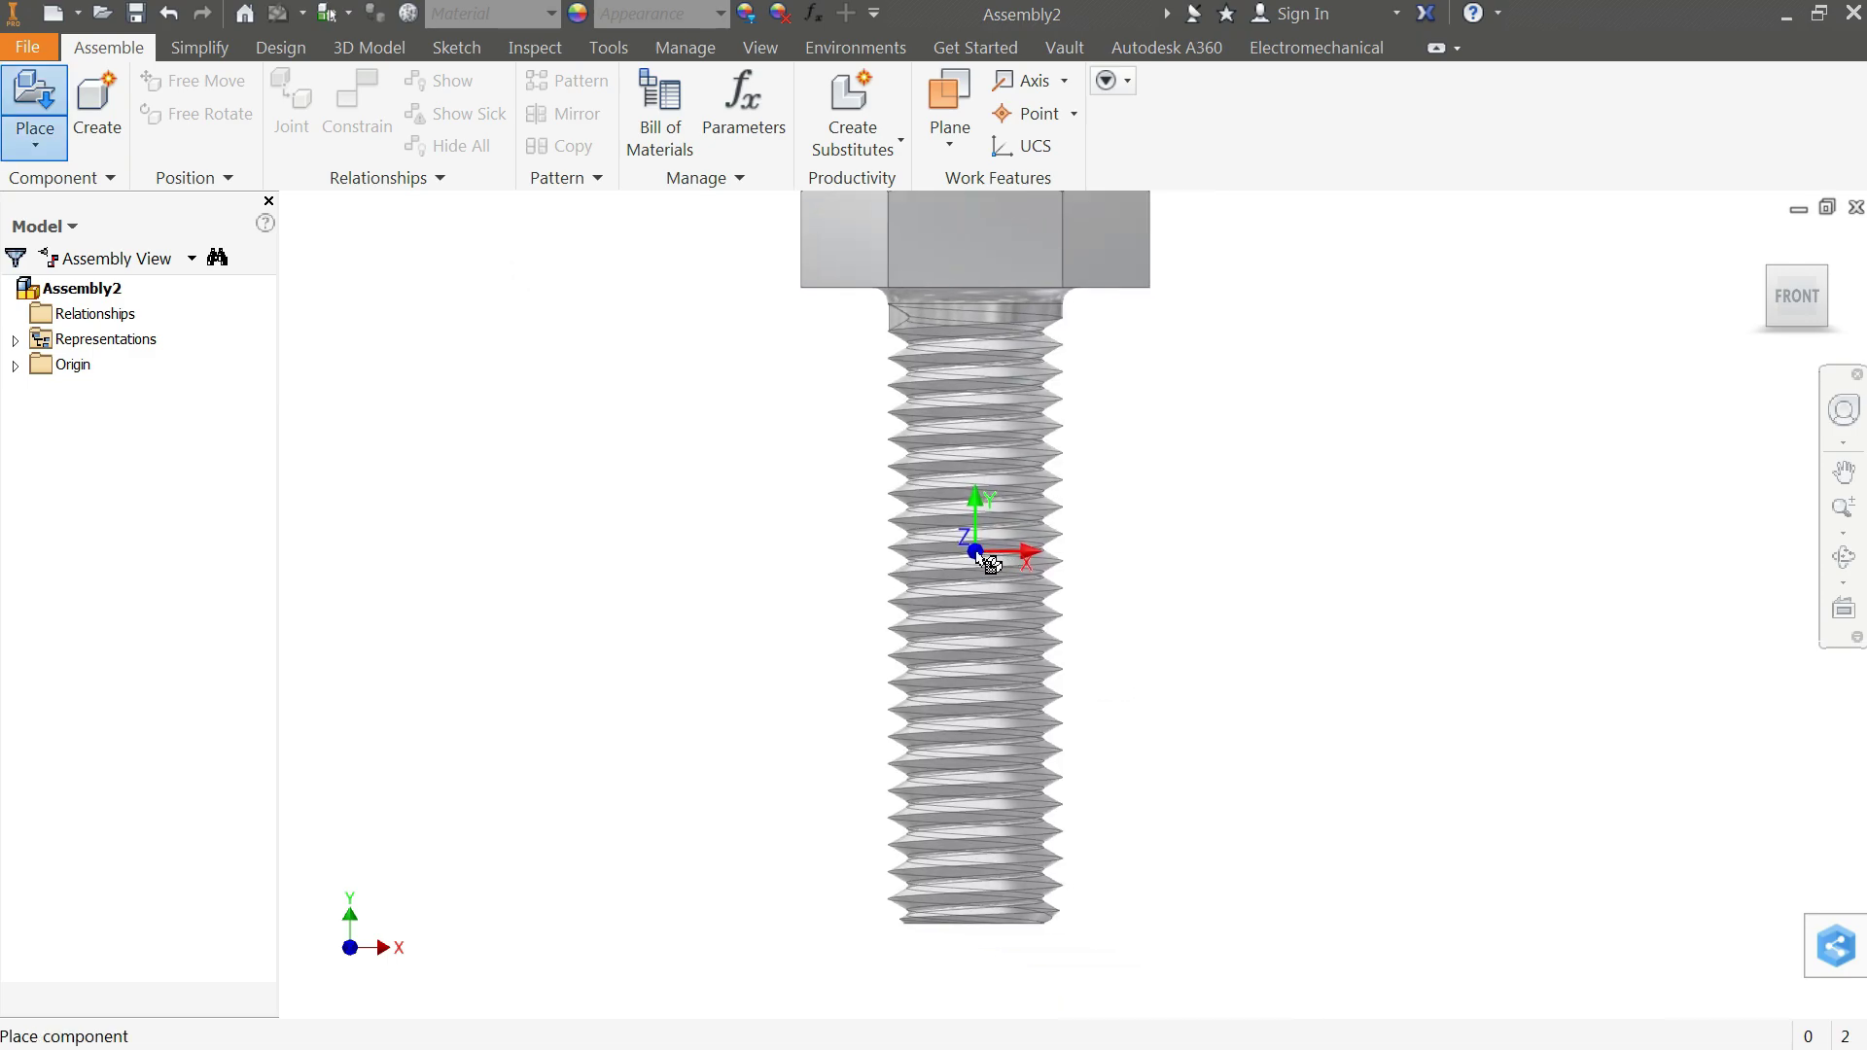
Step: Place the bolt grounded at the origin as Blot:1 and end placement
right_click(977, 553)
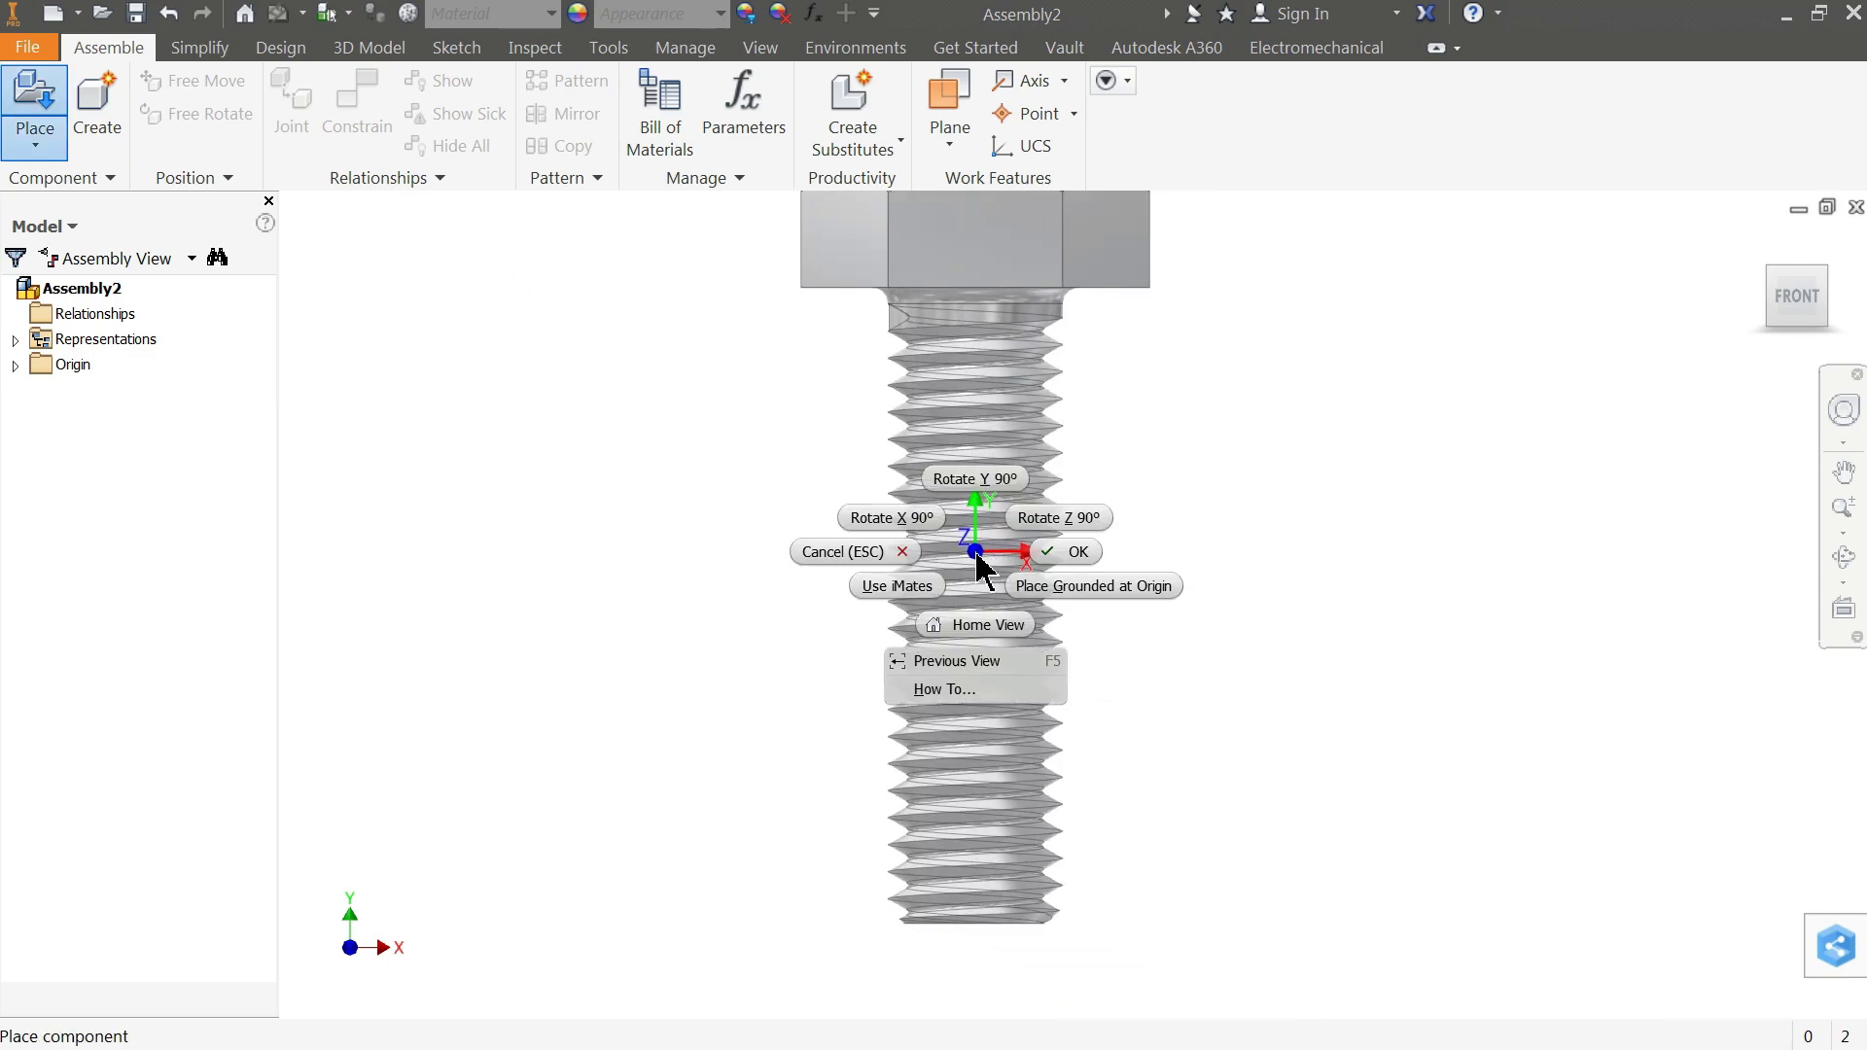
left_click(1093, 585)
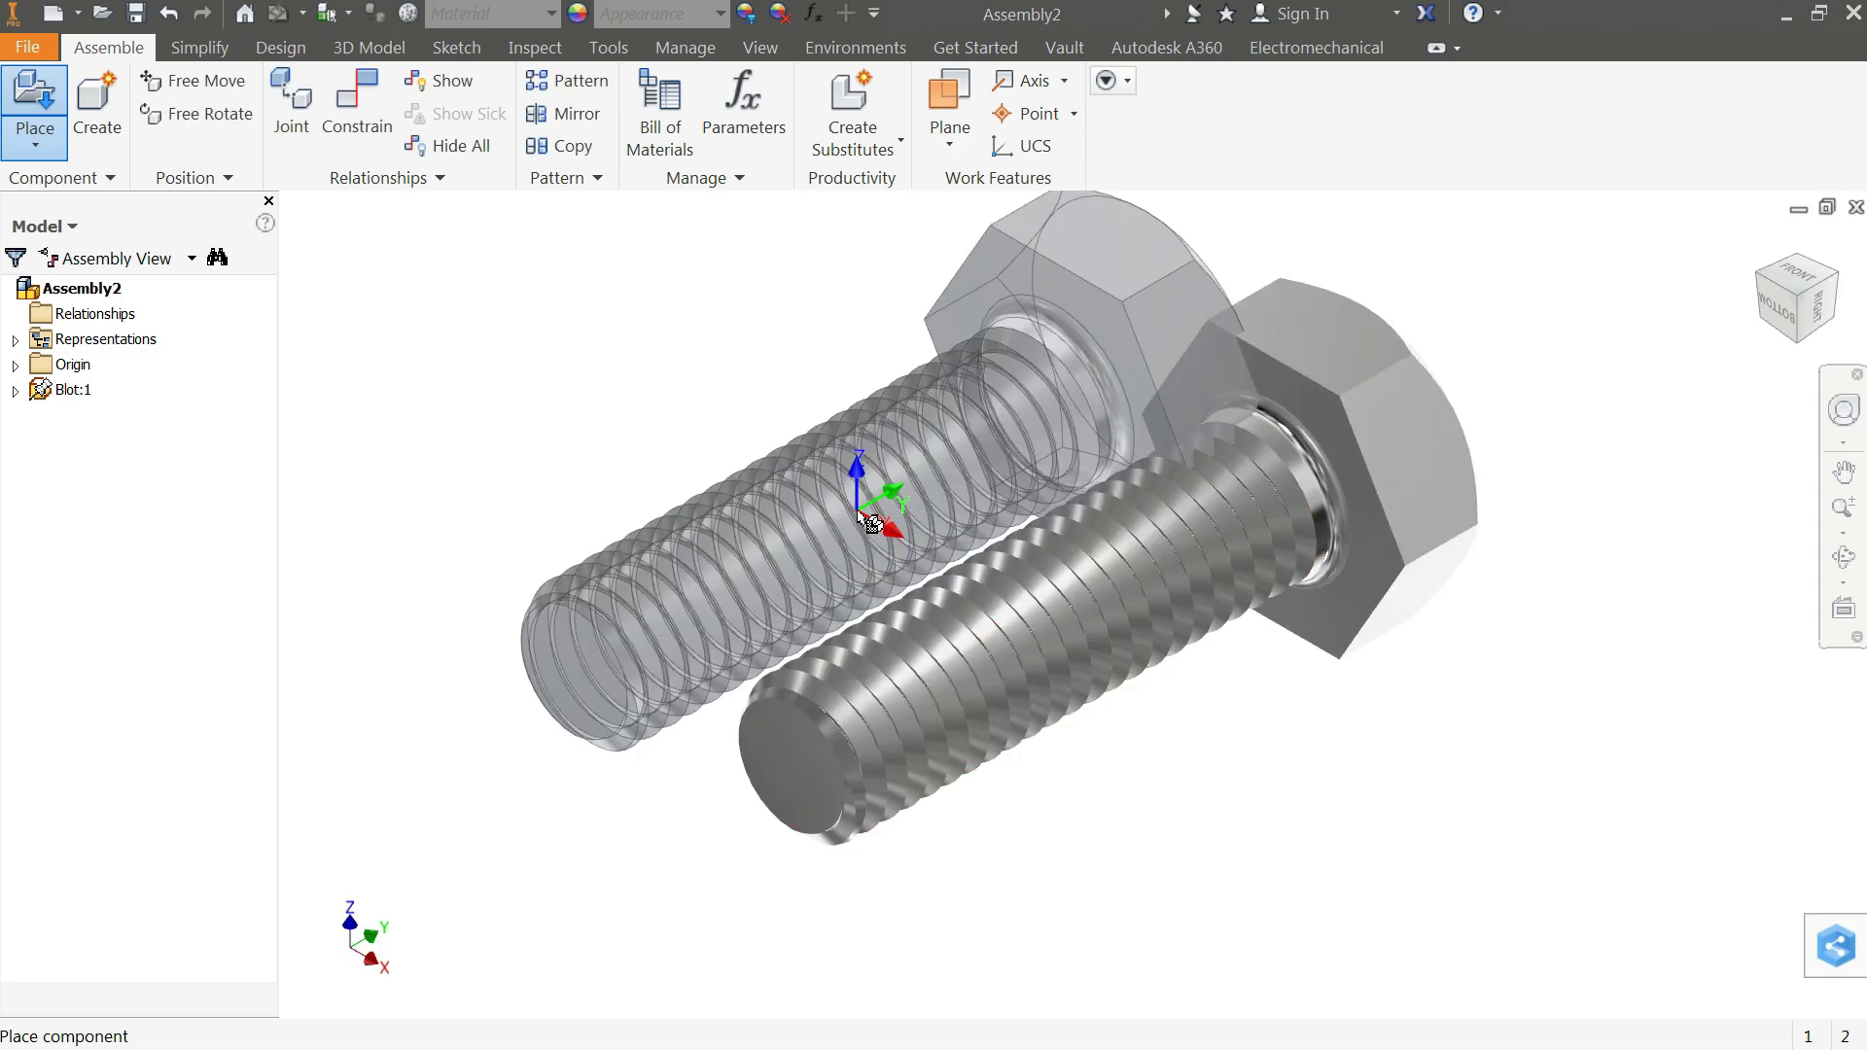
right_click(640, 435)
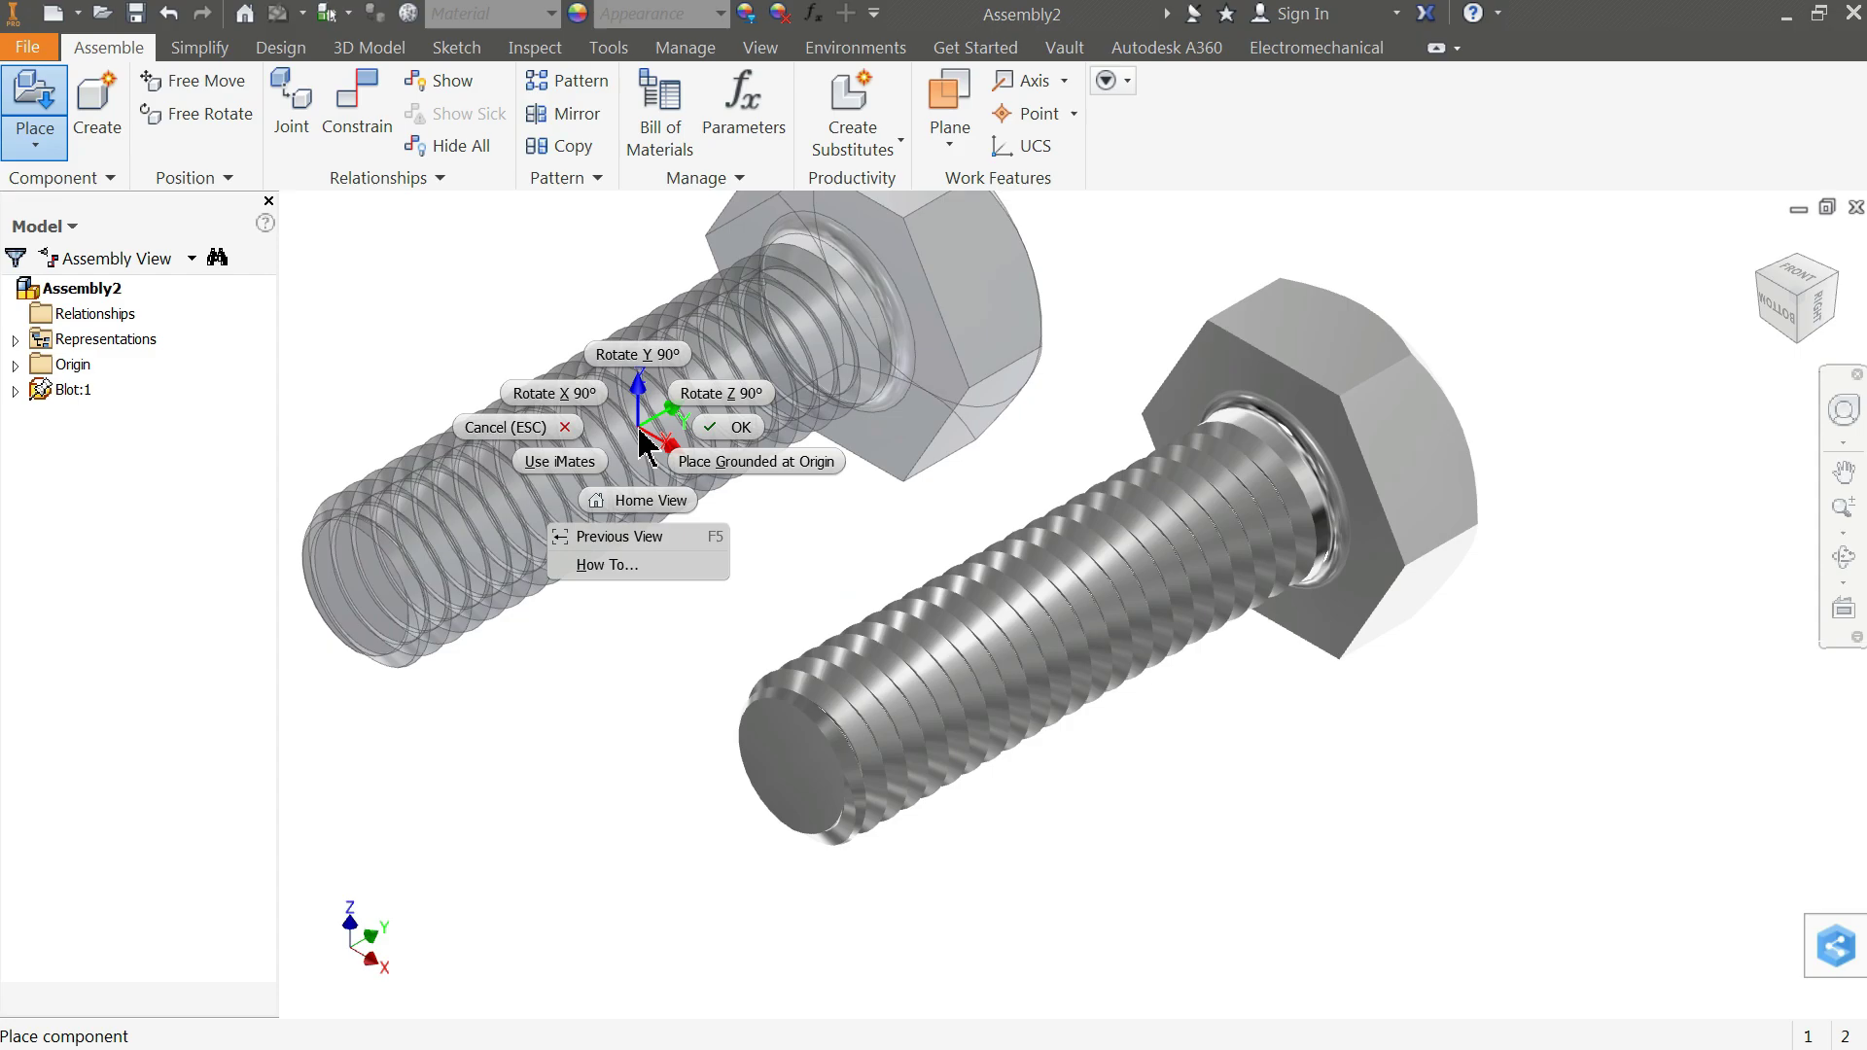
left_click(741, 428)
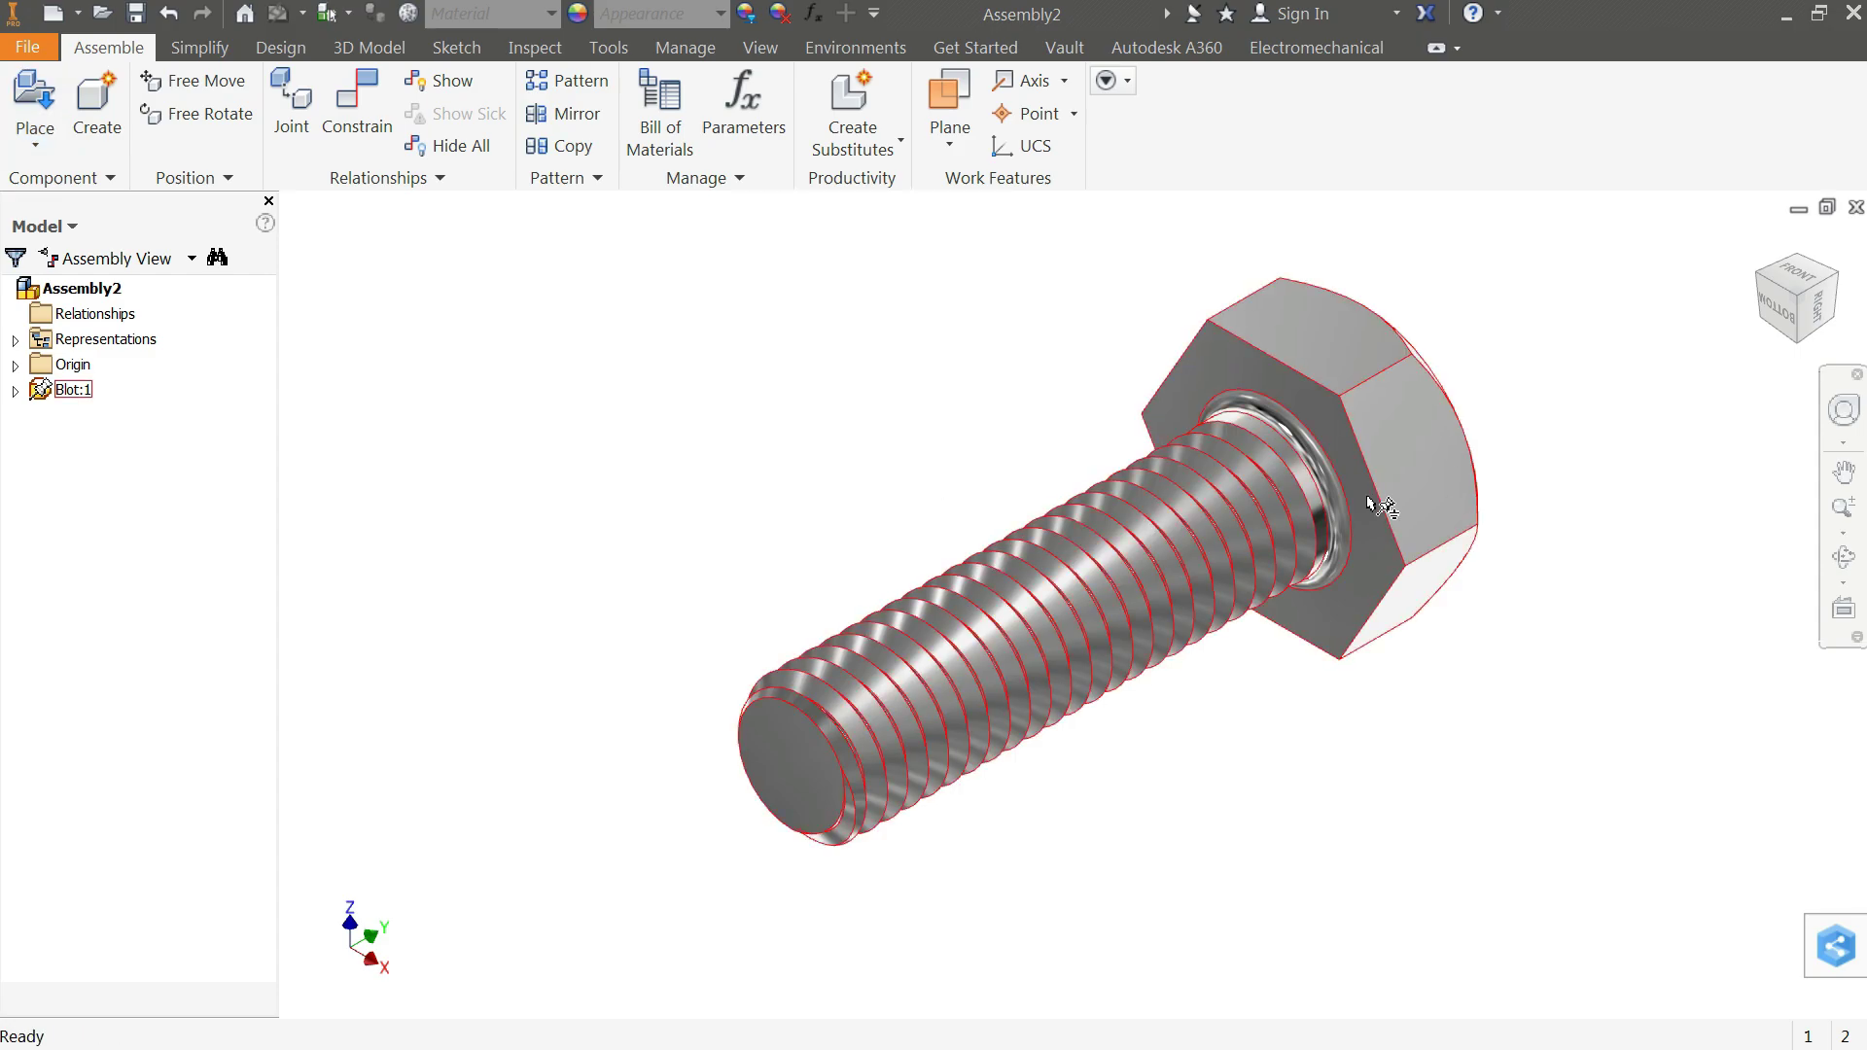
scroll(1420, 521, "down", 3)
scroll(1306, 476, "up", 3)
scroll(1216, 438, "down", 3)
scroll(997, 384, "up", 5)
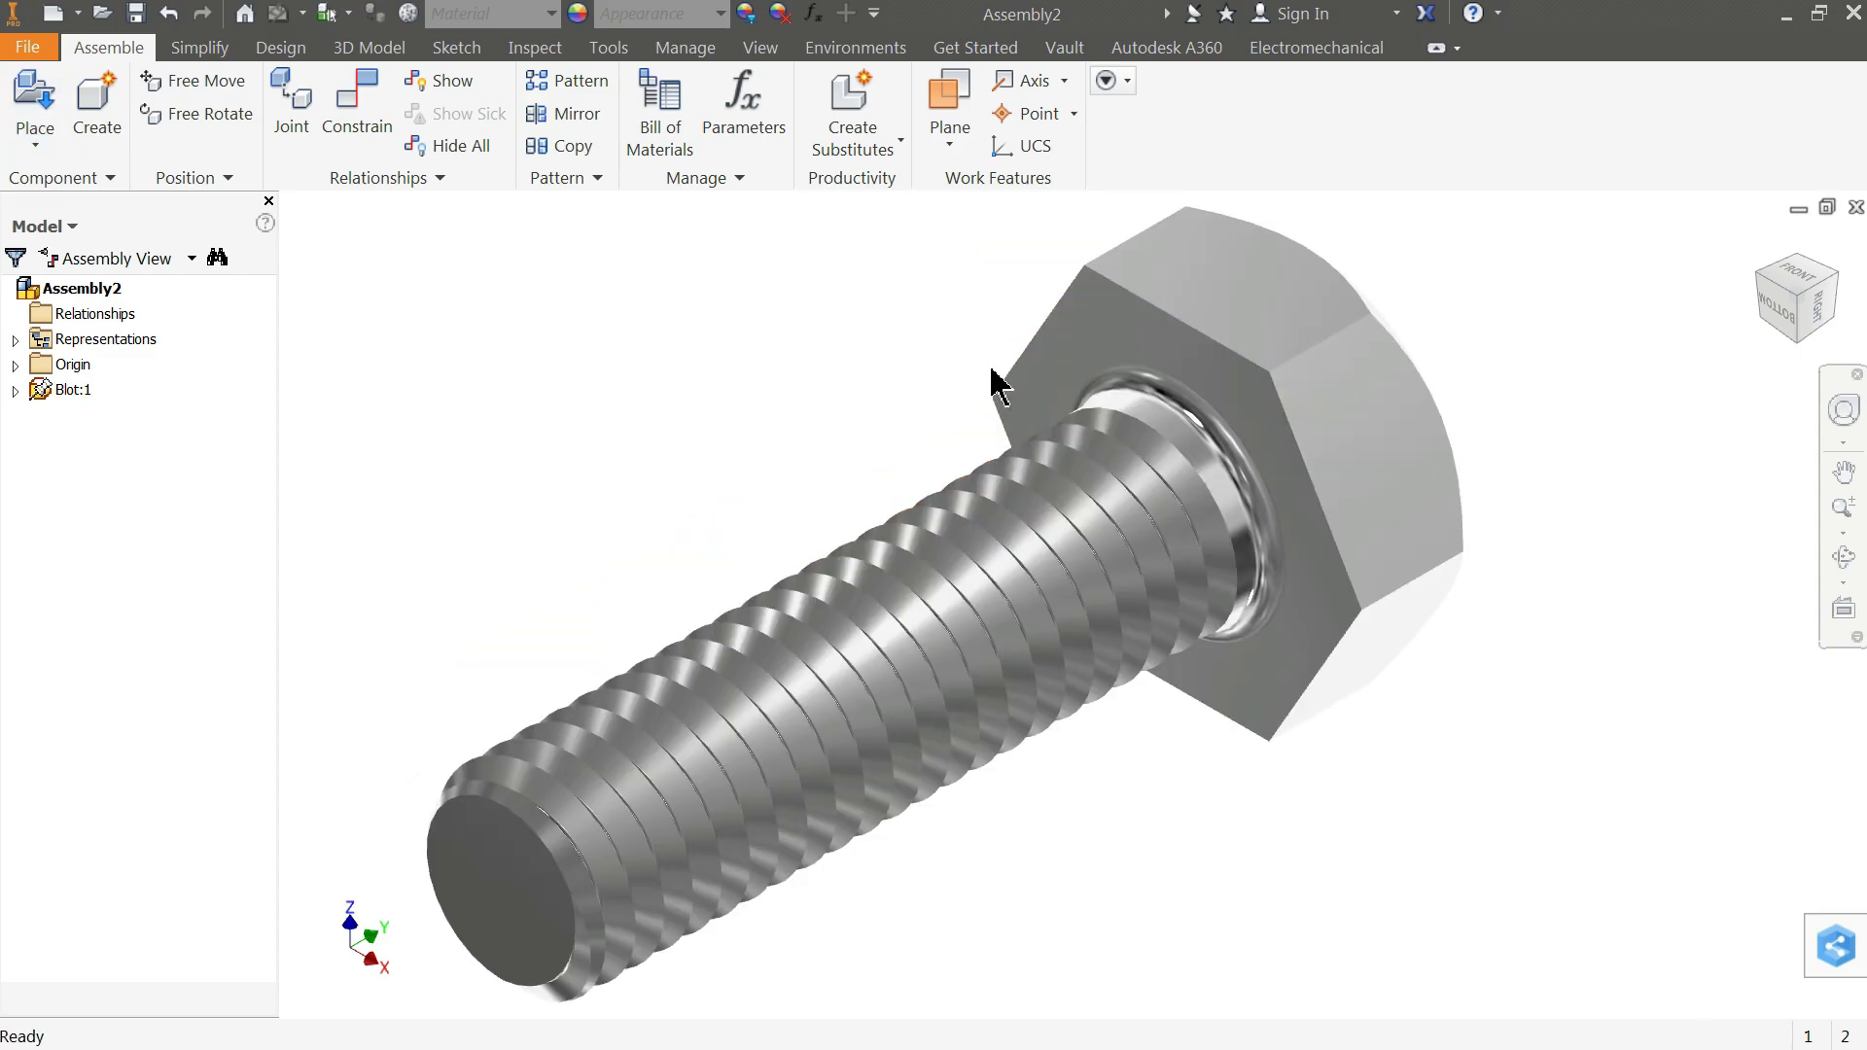
scroll(1021, 428, "down", 2)
scroll(763, 555, "up", 2)
scroll(839, 548, "down", 2)
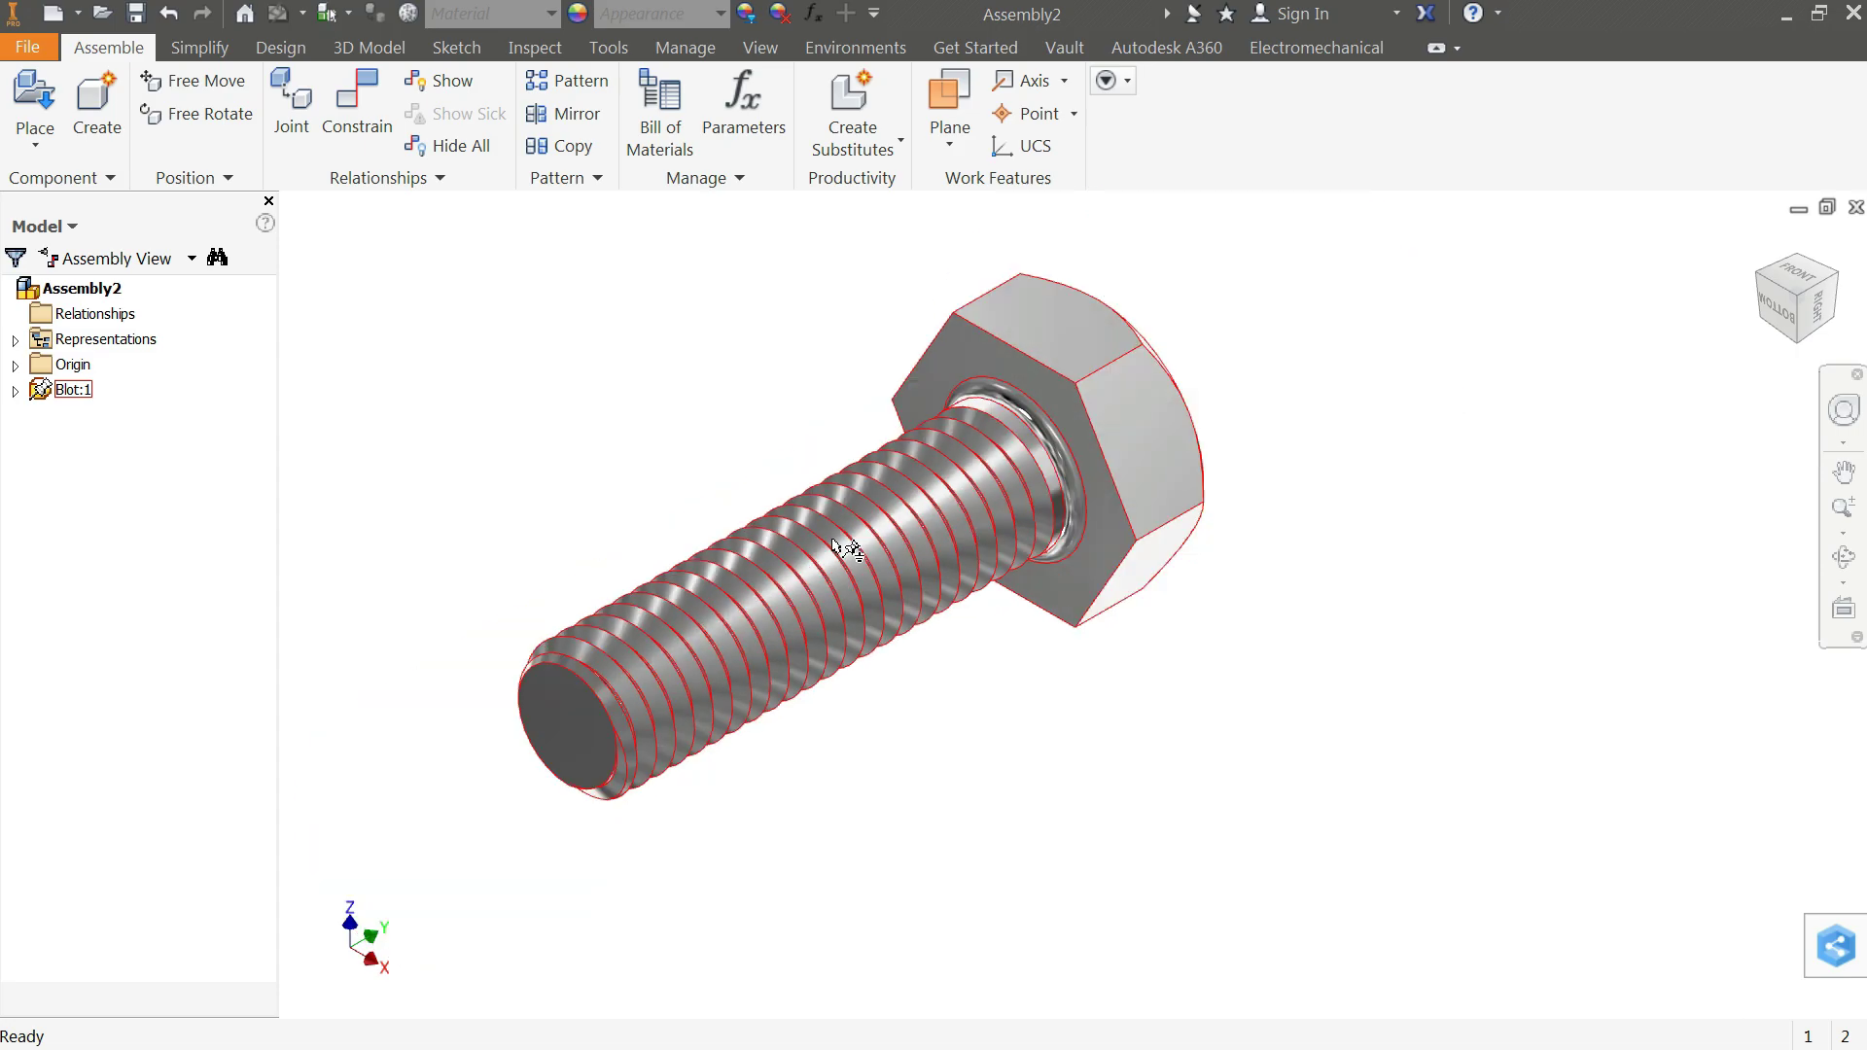
Step: Place a single Nut.ipt instance beside the bolt as Nut:1
right_click(392, 304)
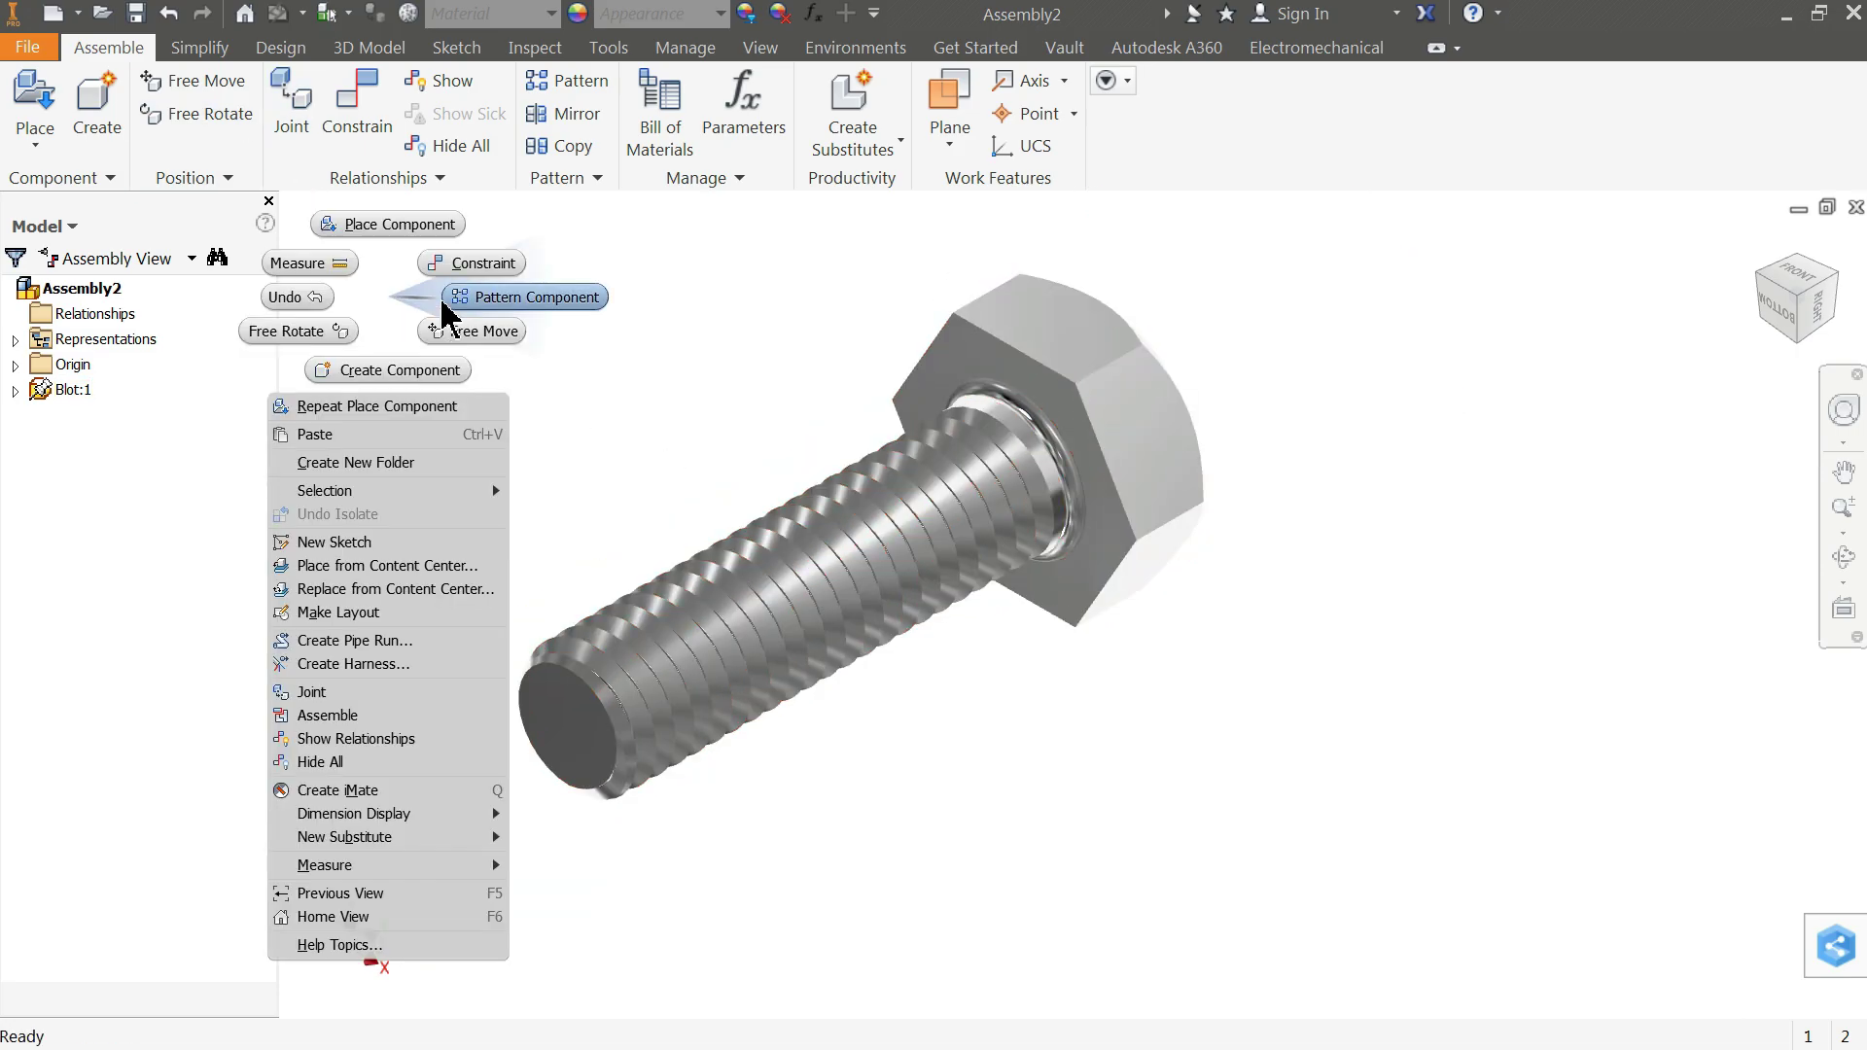
left_click(394, 223)
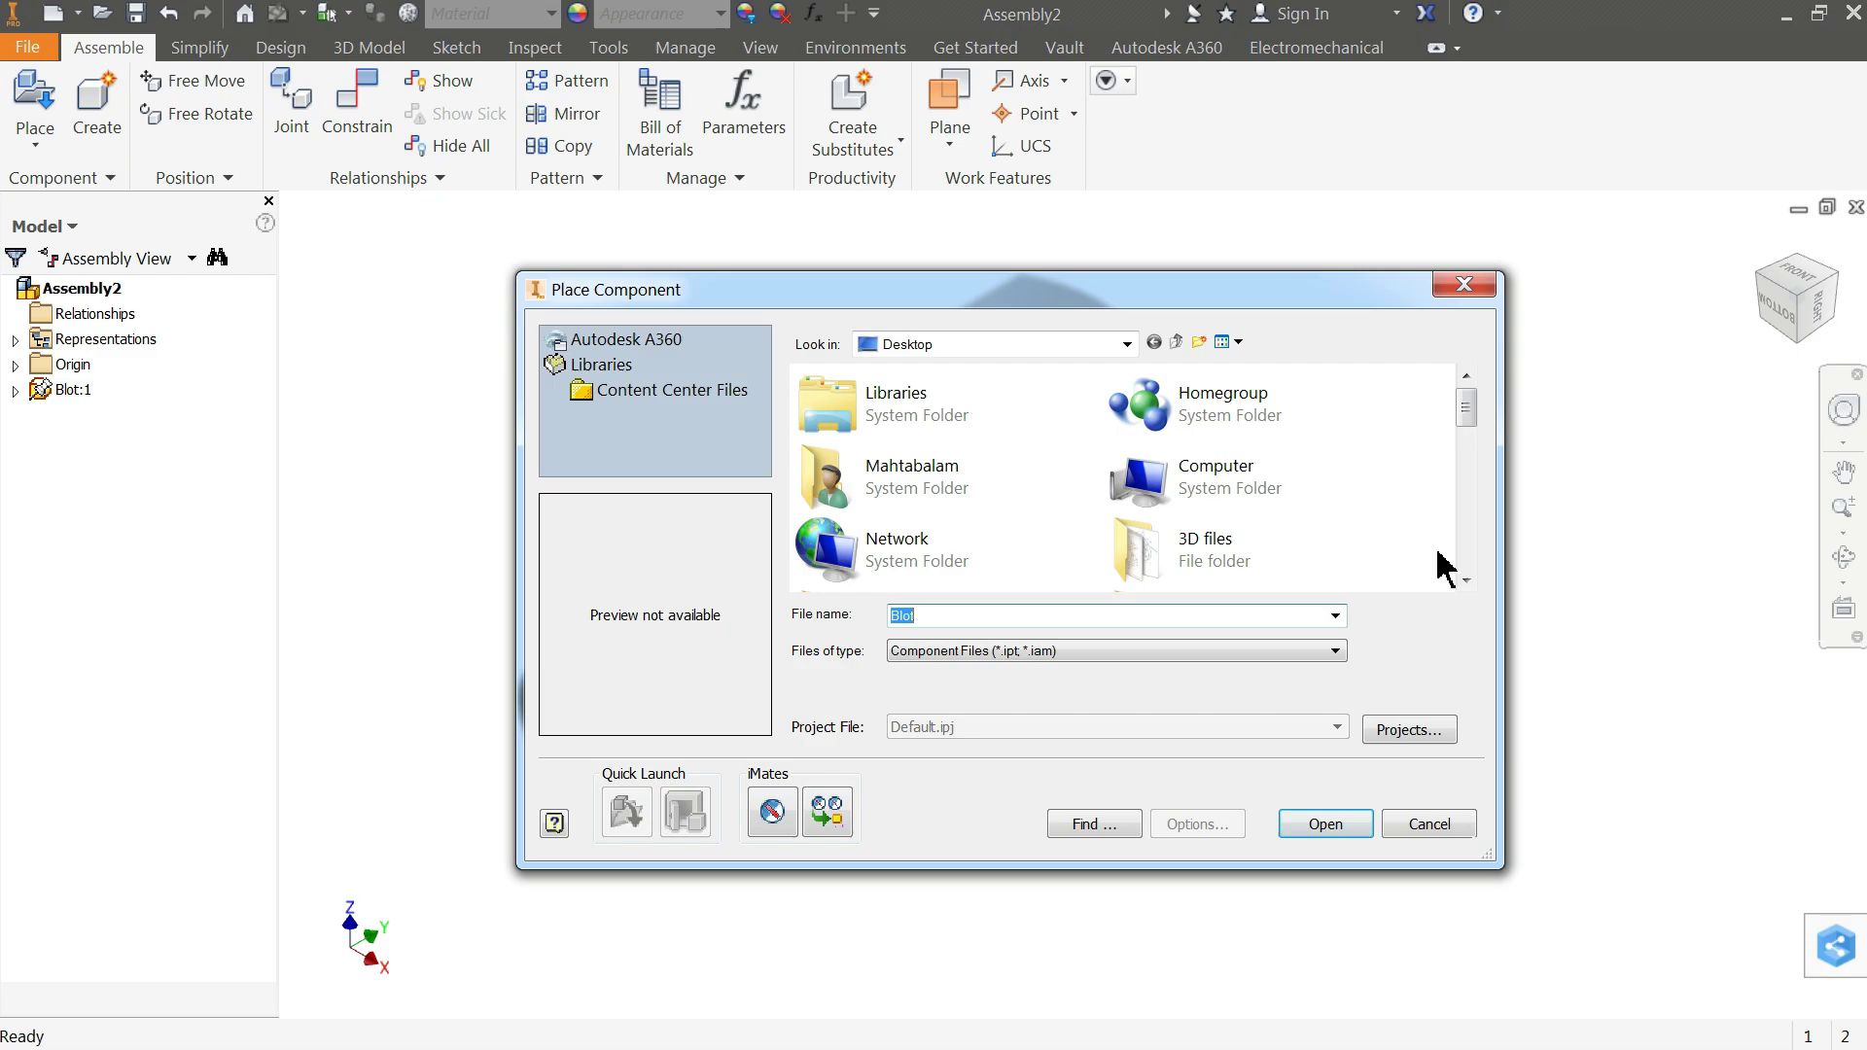
left_click(1467, 562)
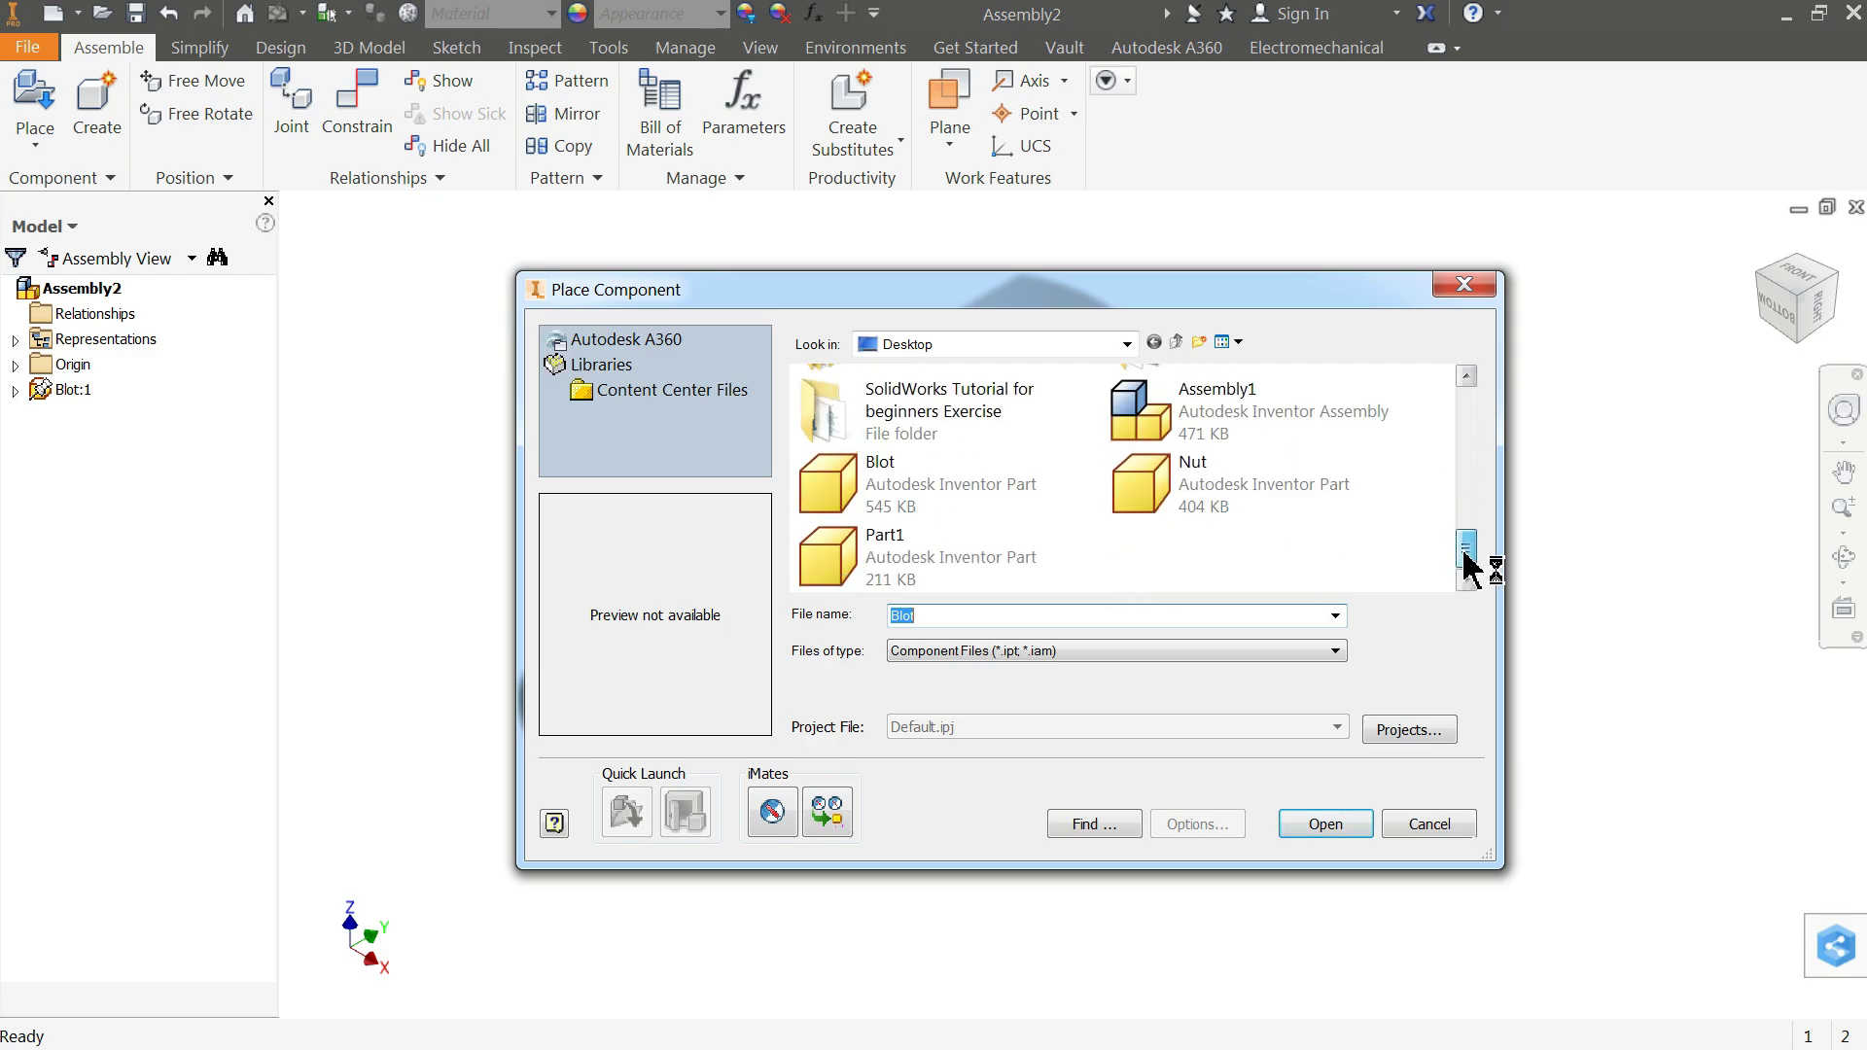
left_click(1192, 464)
left_click(1323, 825)
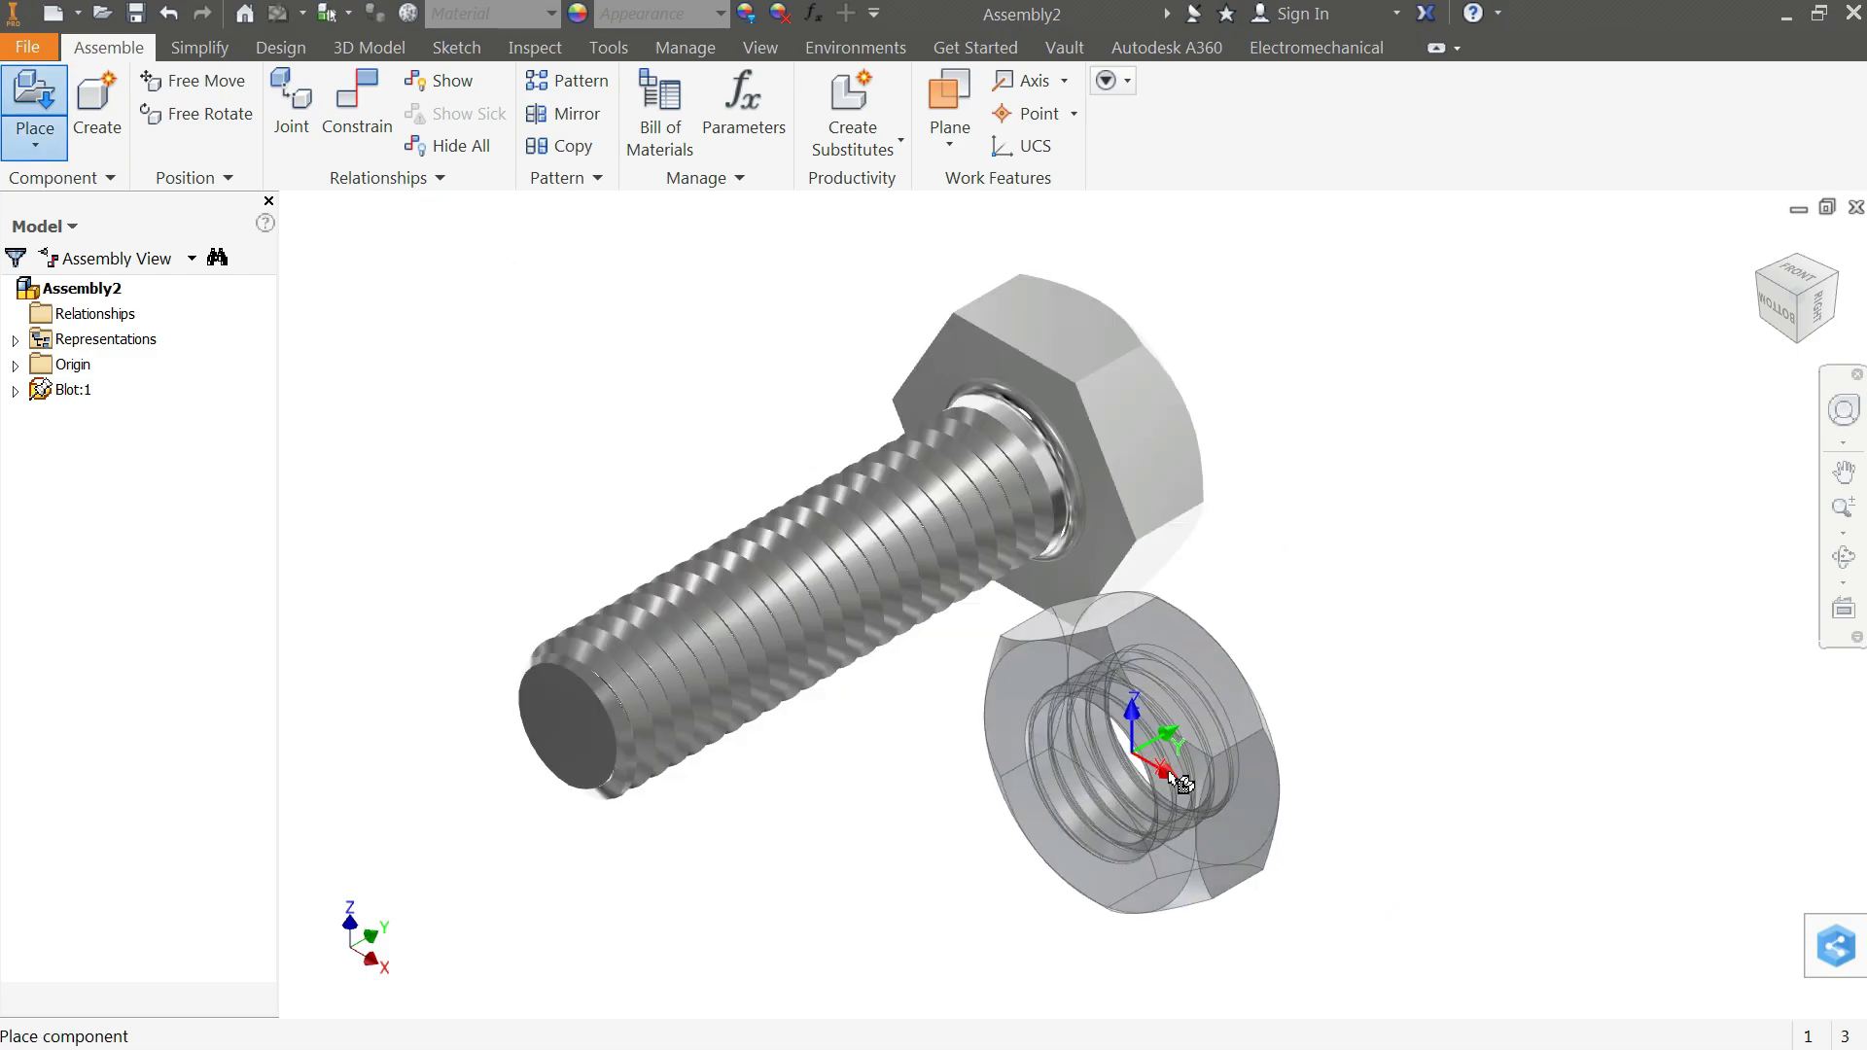
left_click(613, 433)
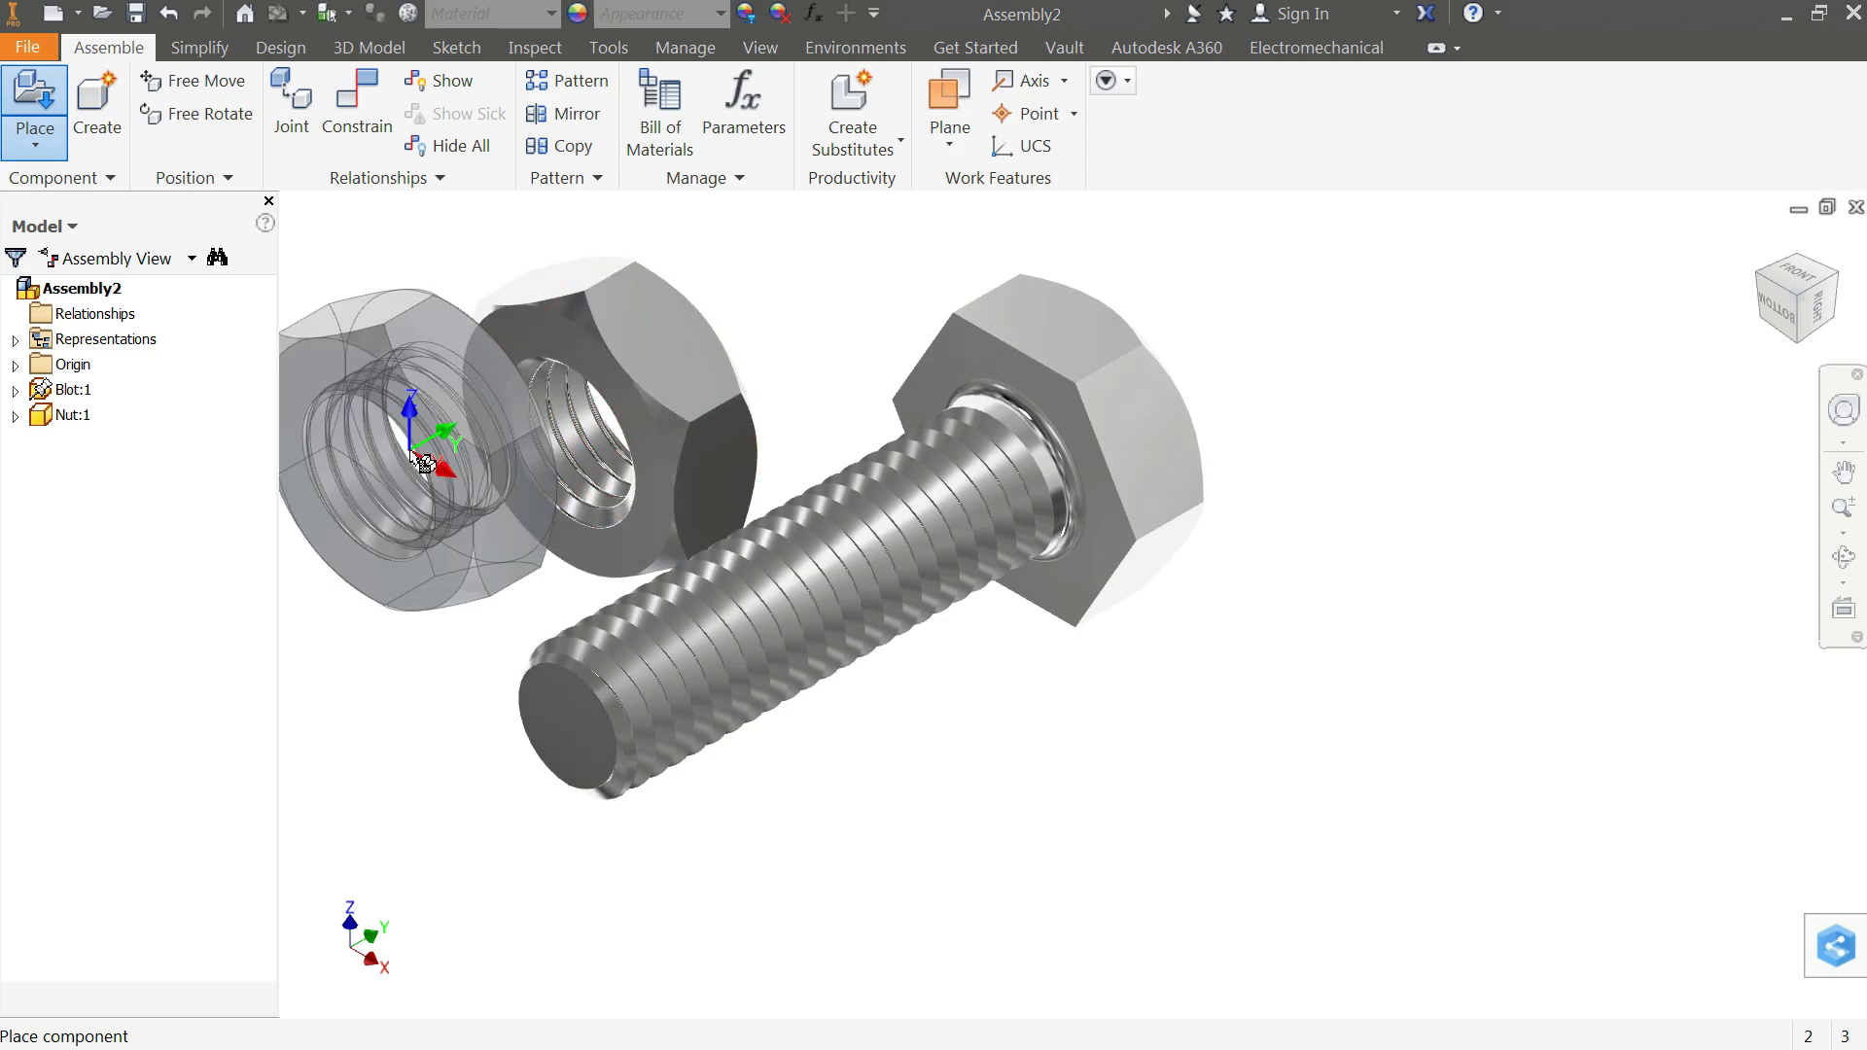
right_click(422, 462)
left_click(484, 459)
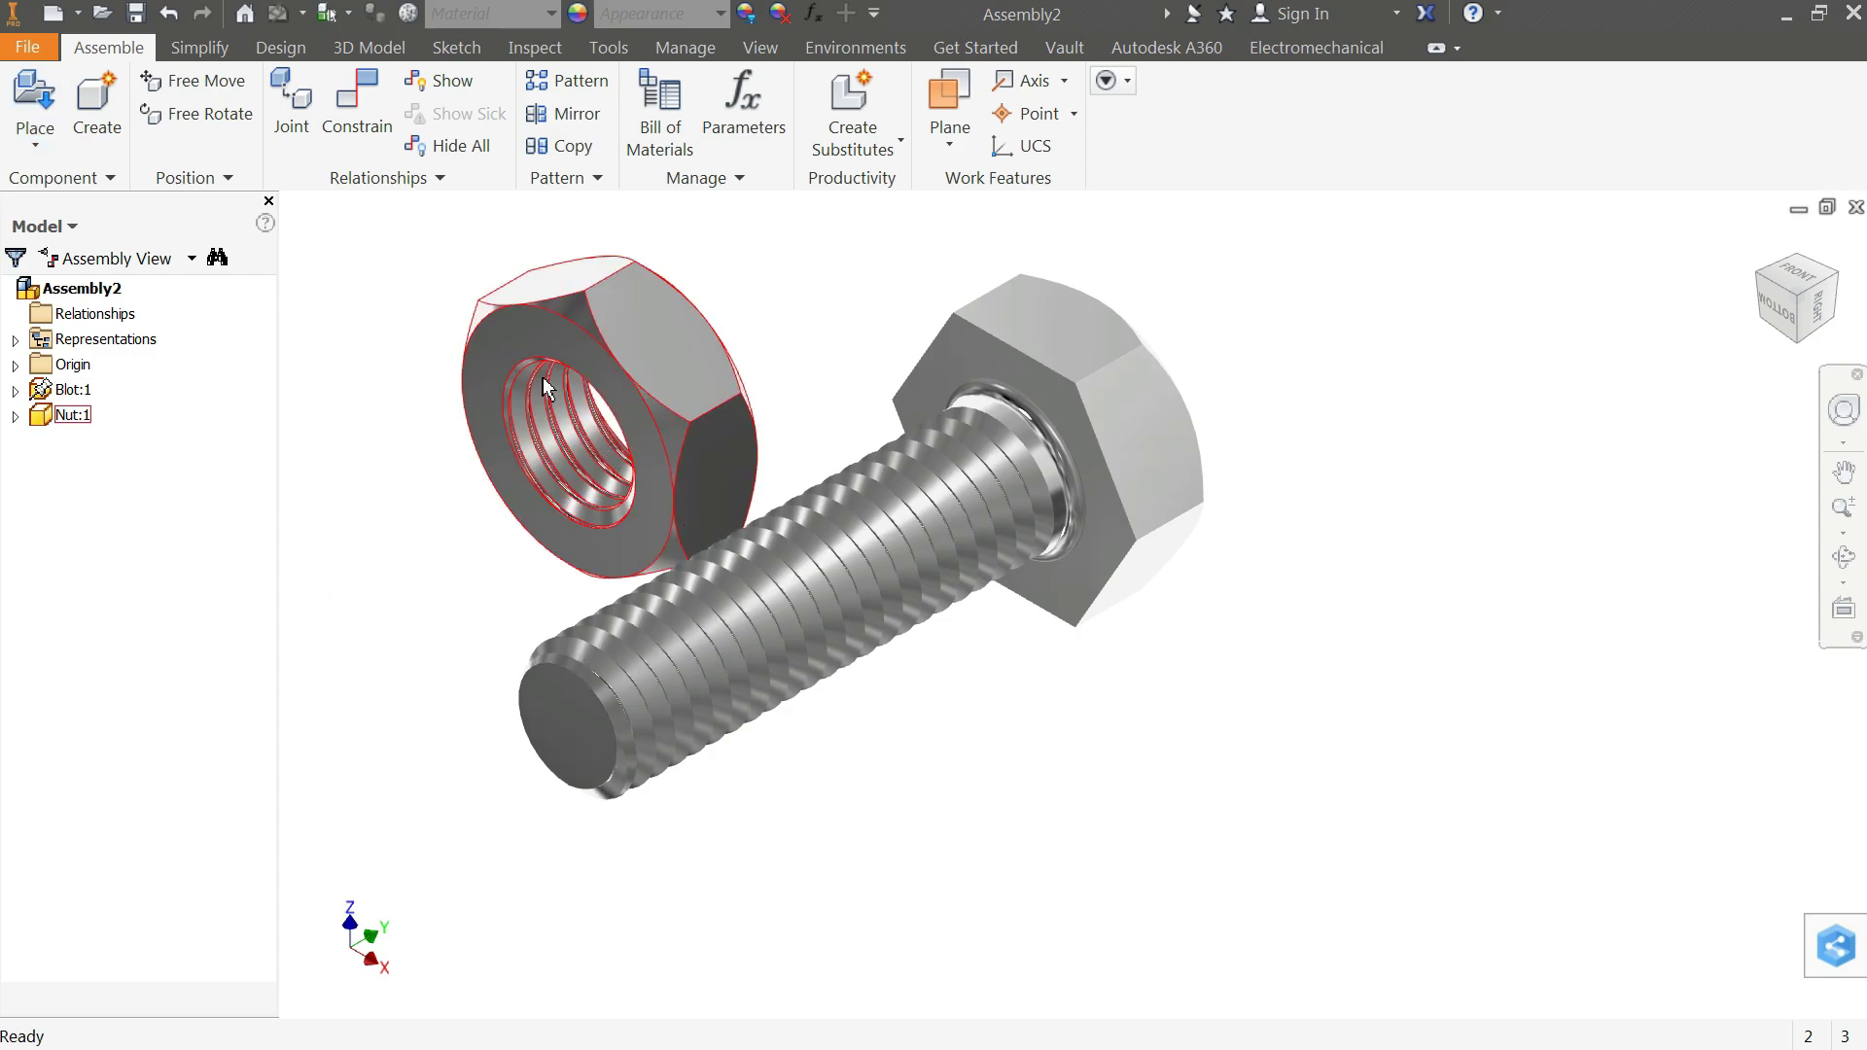
Step: Mate the Blot:1 Origin Y Axis to the Nut:1 Origin Y Axis as Mate:1
left_click(362, 127)
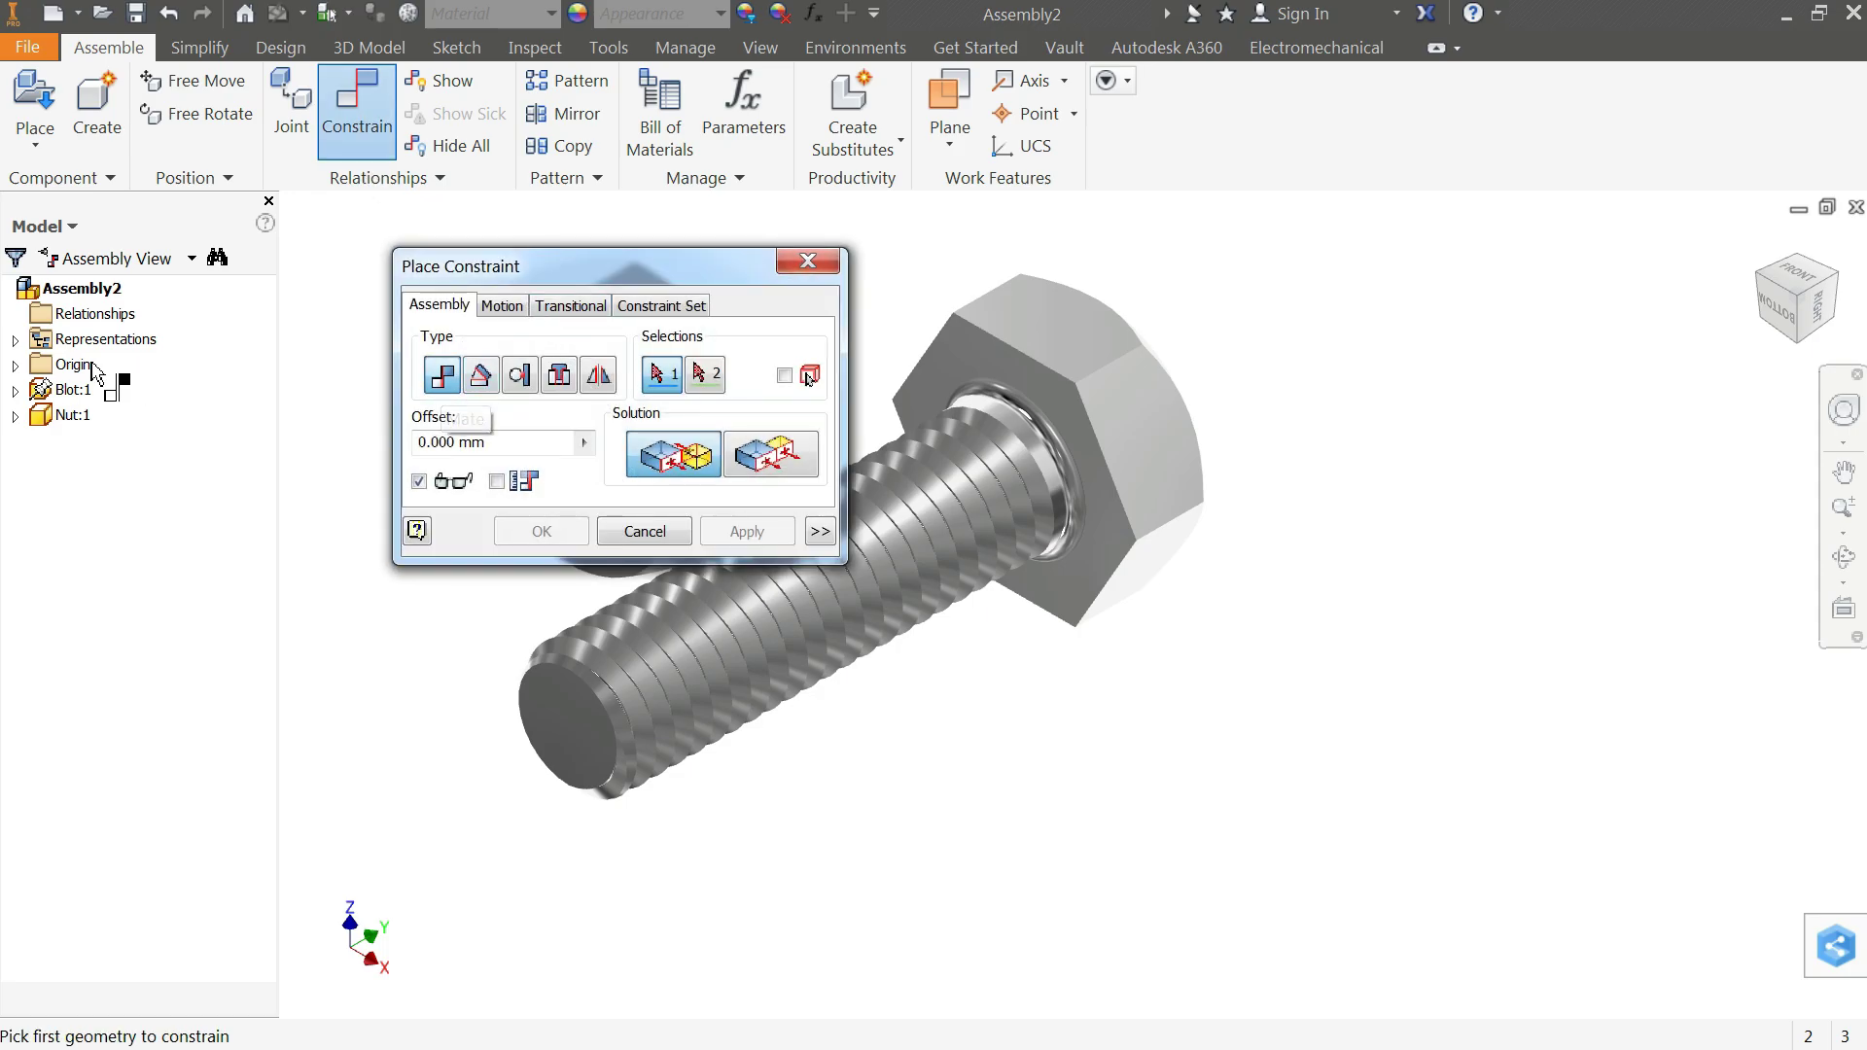
left_click(16, 391)
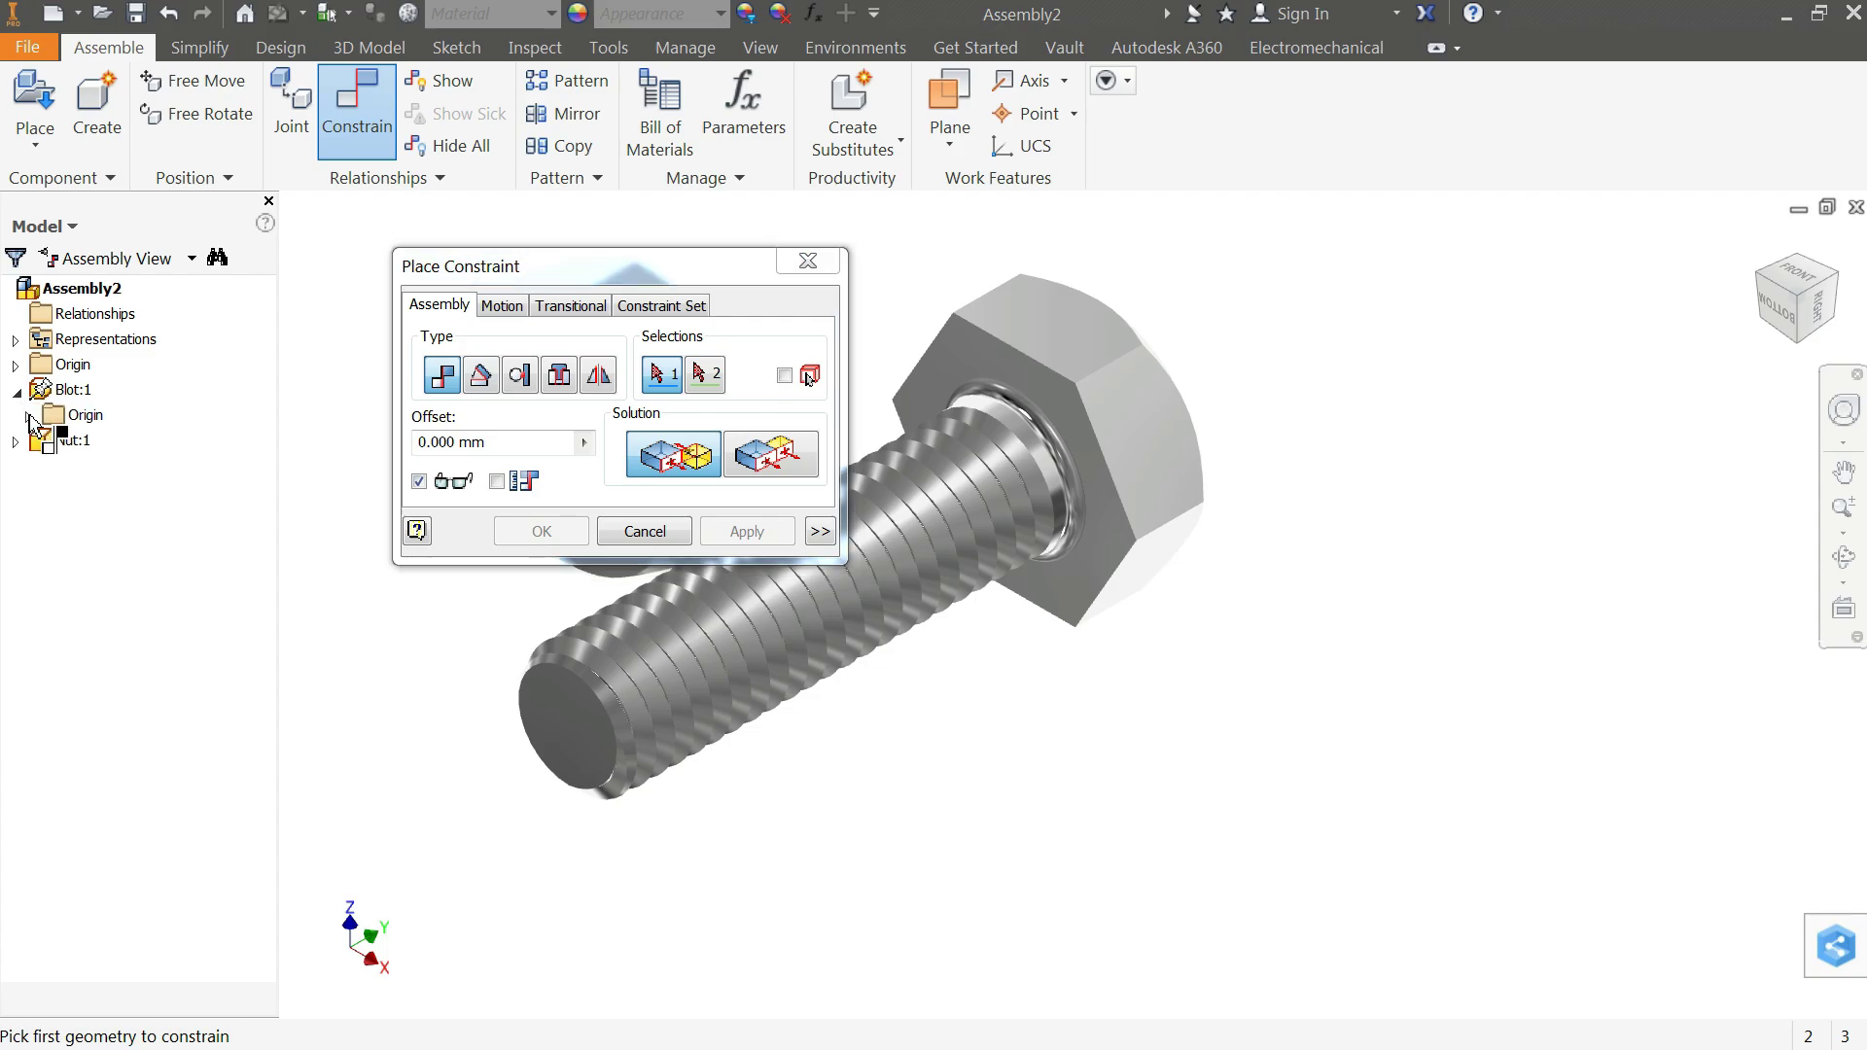
left_click(30, 416)
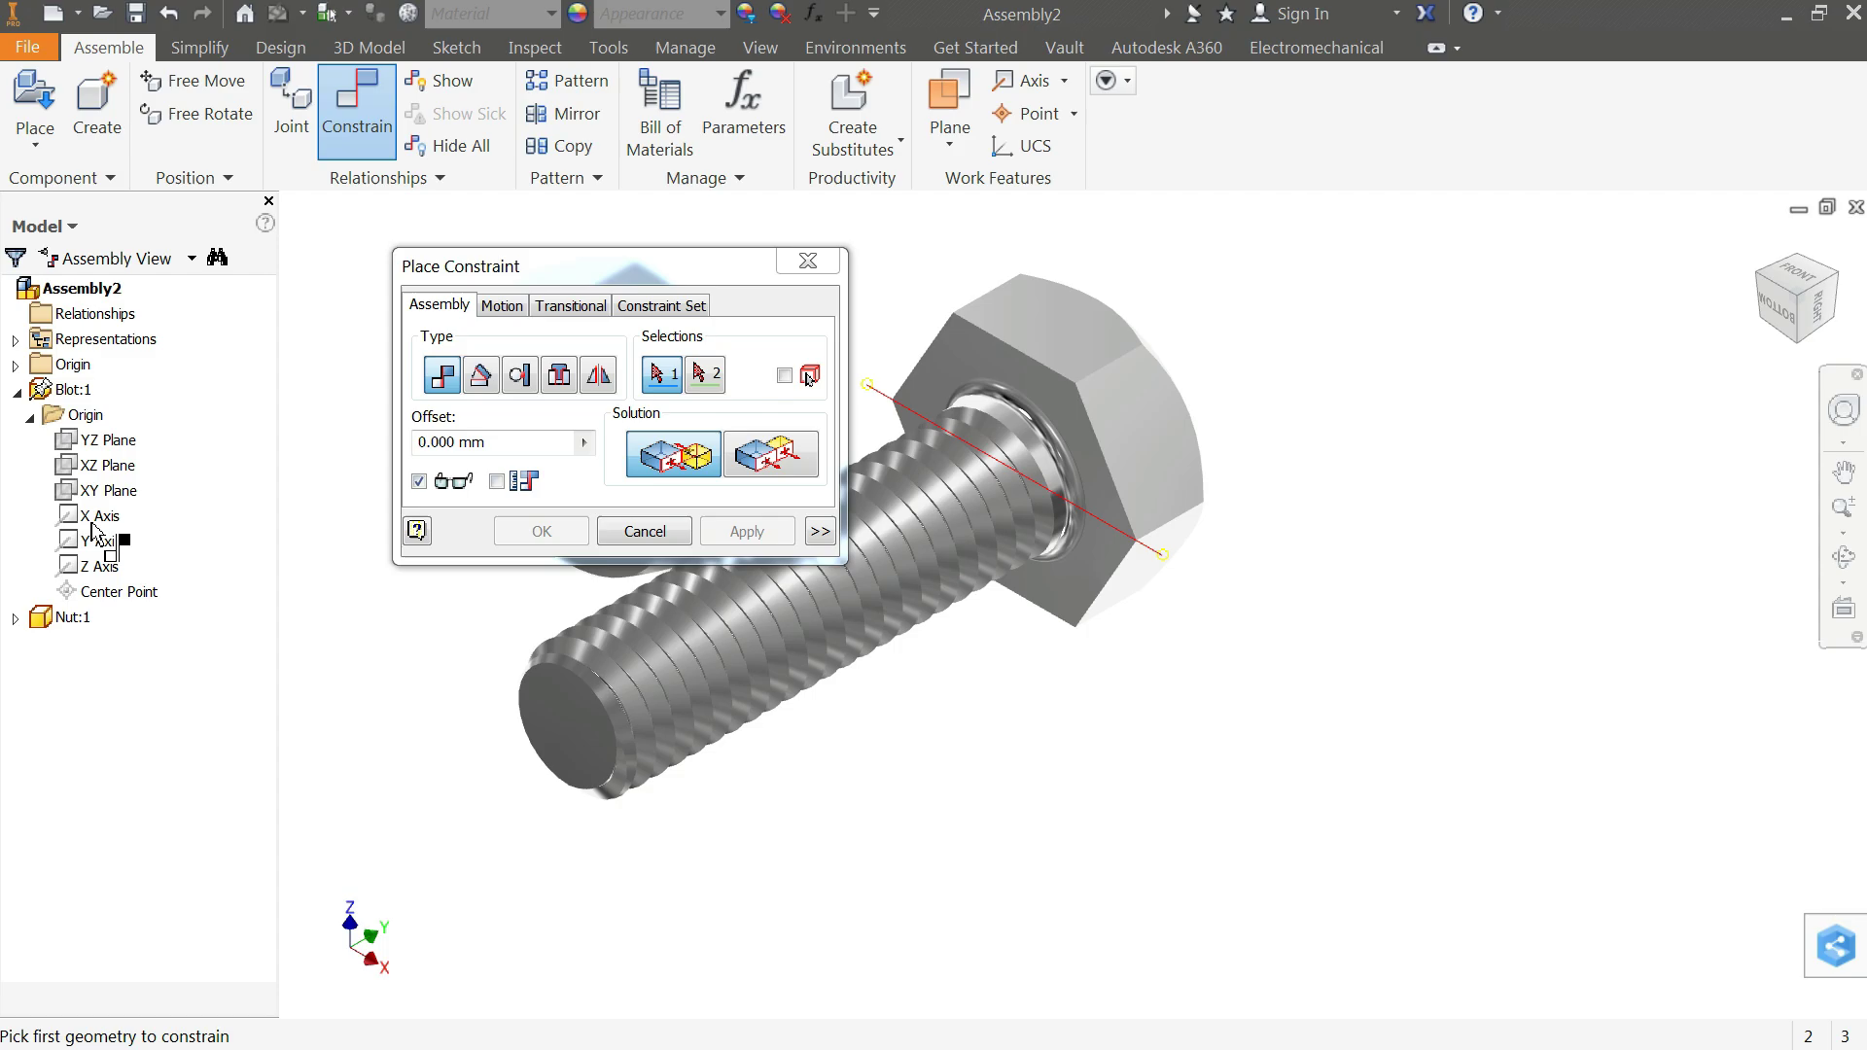
left_click(97, 551)
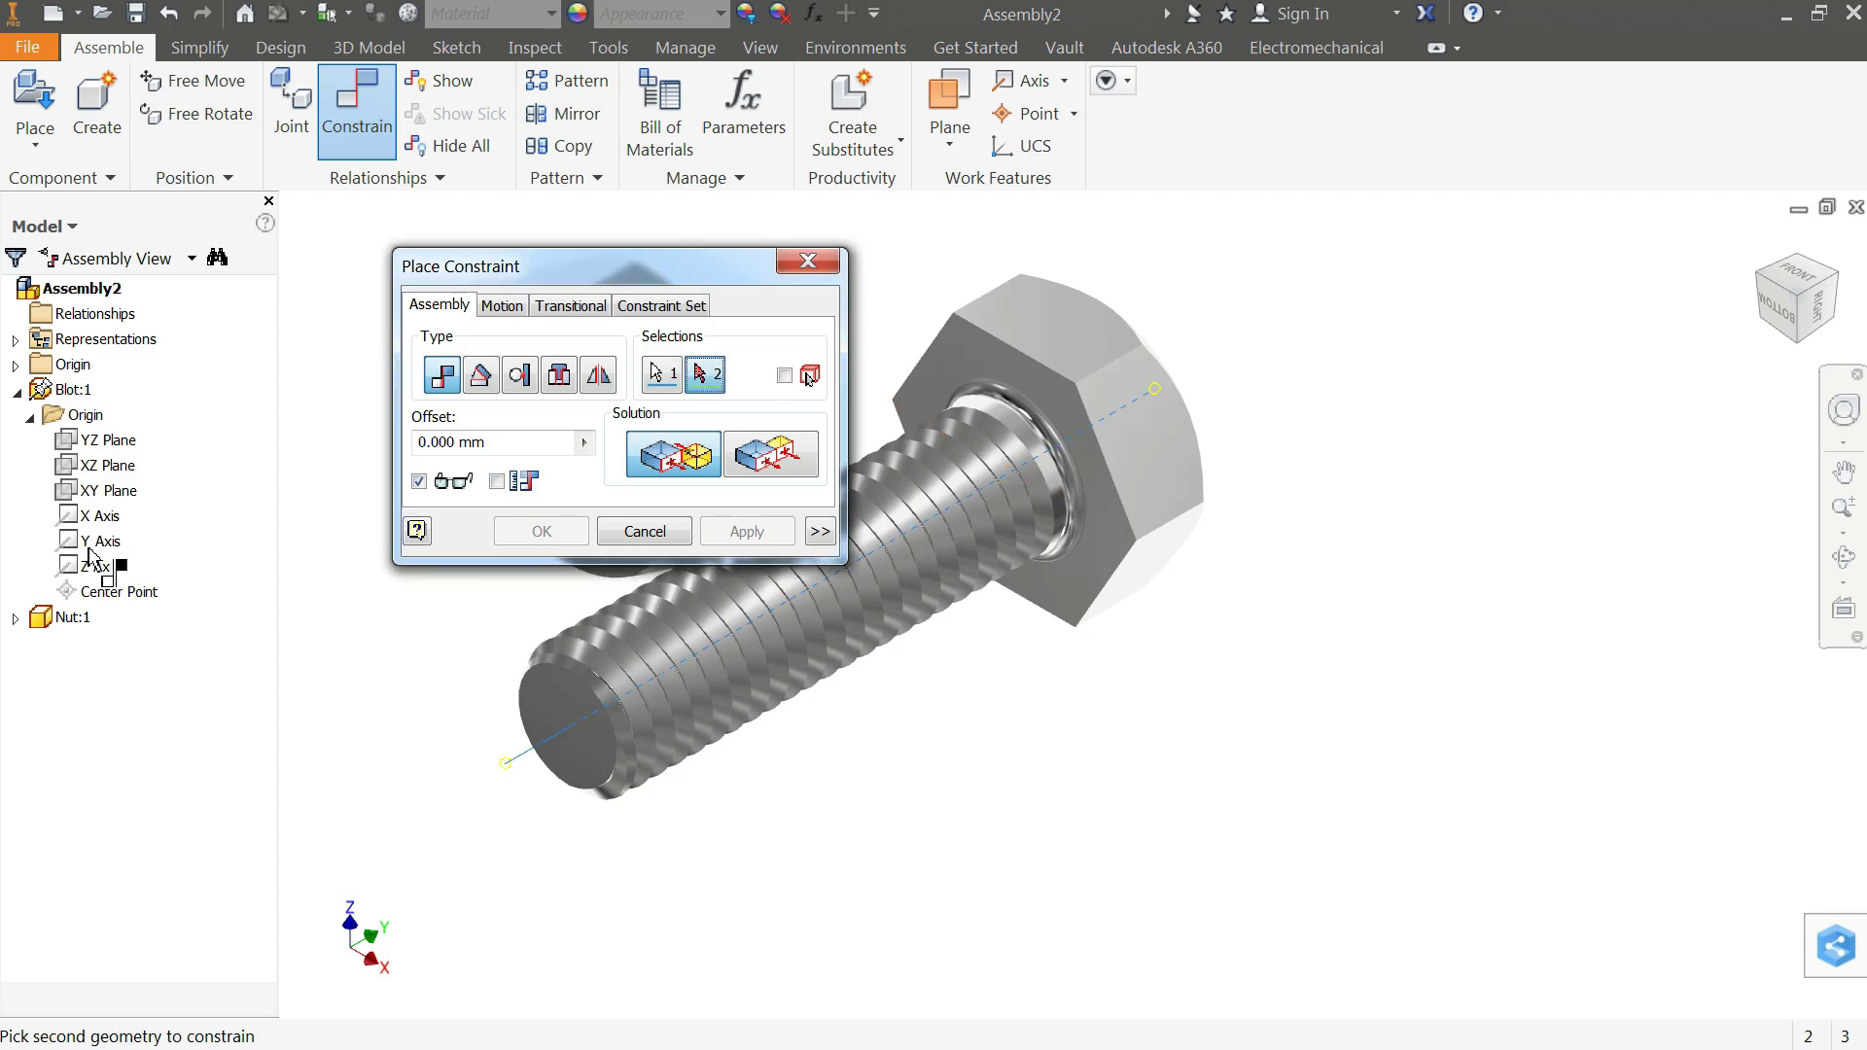
left_click(16, 619)
left_click(30, 644)
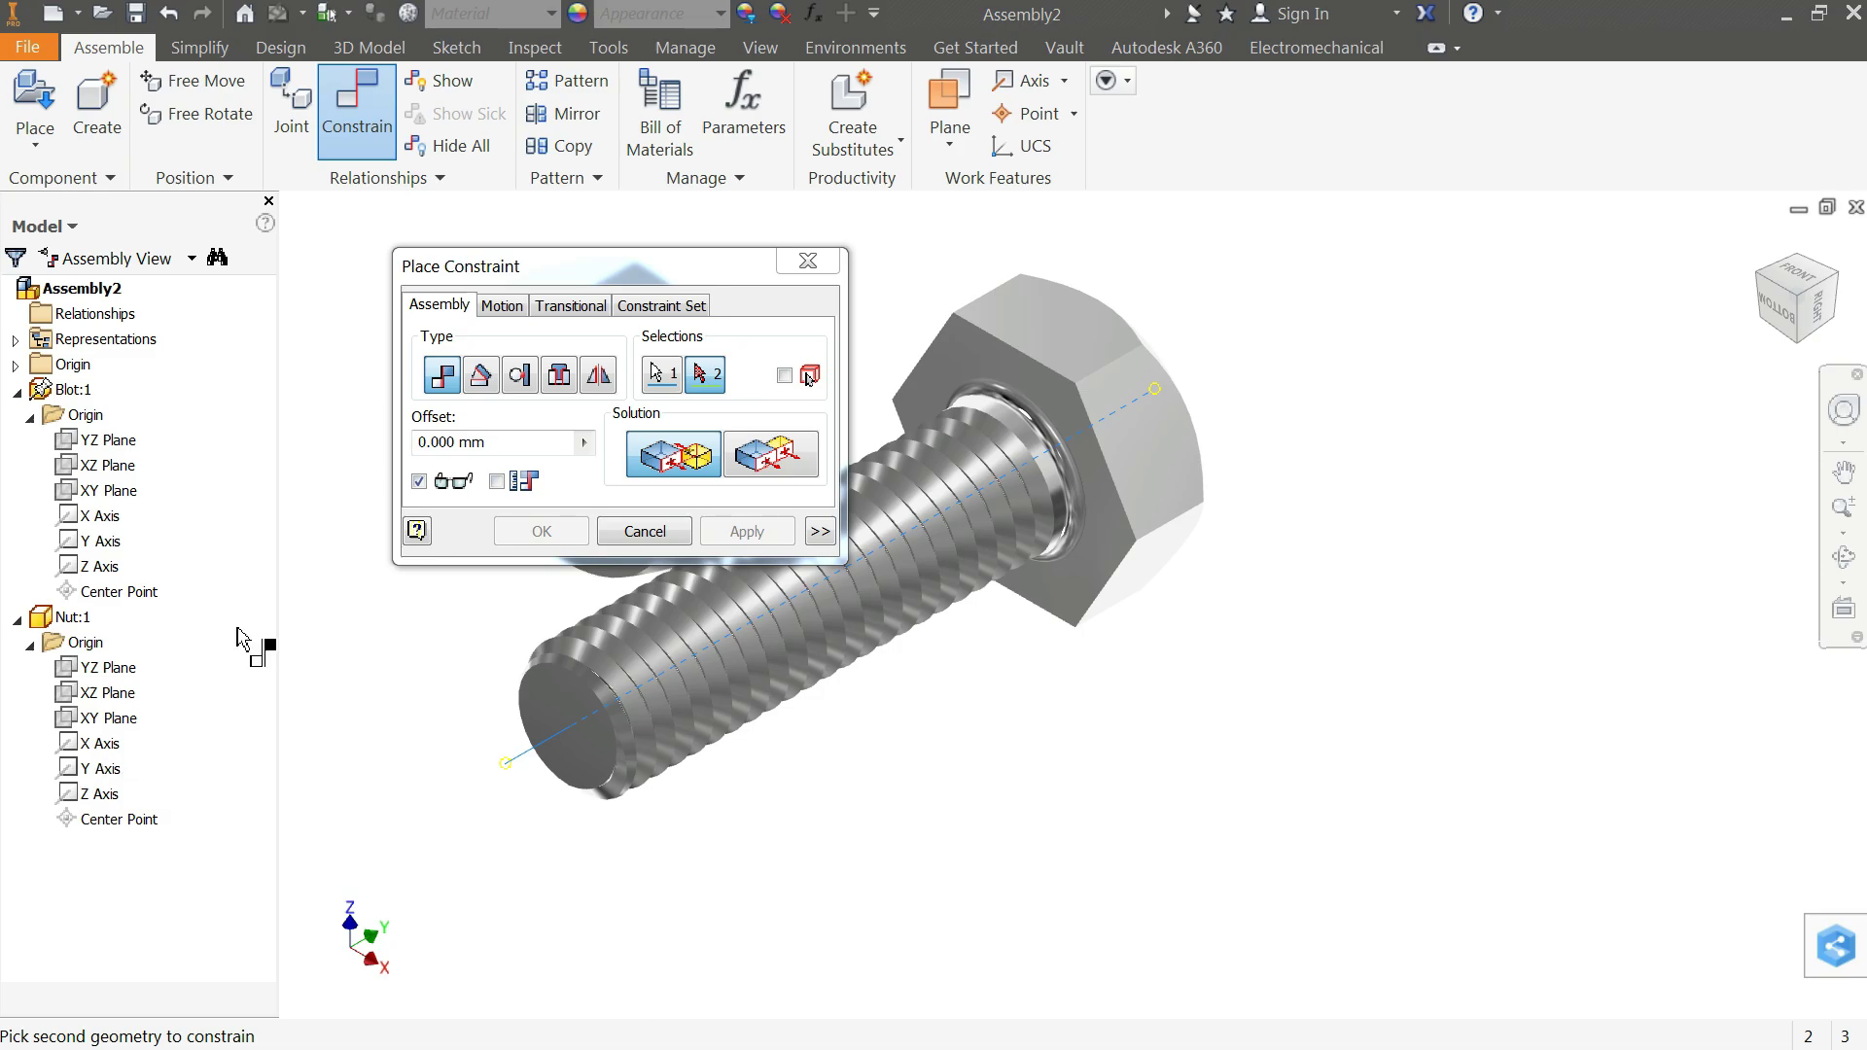
left_click_drag(528, 280, 1389, 398)
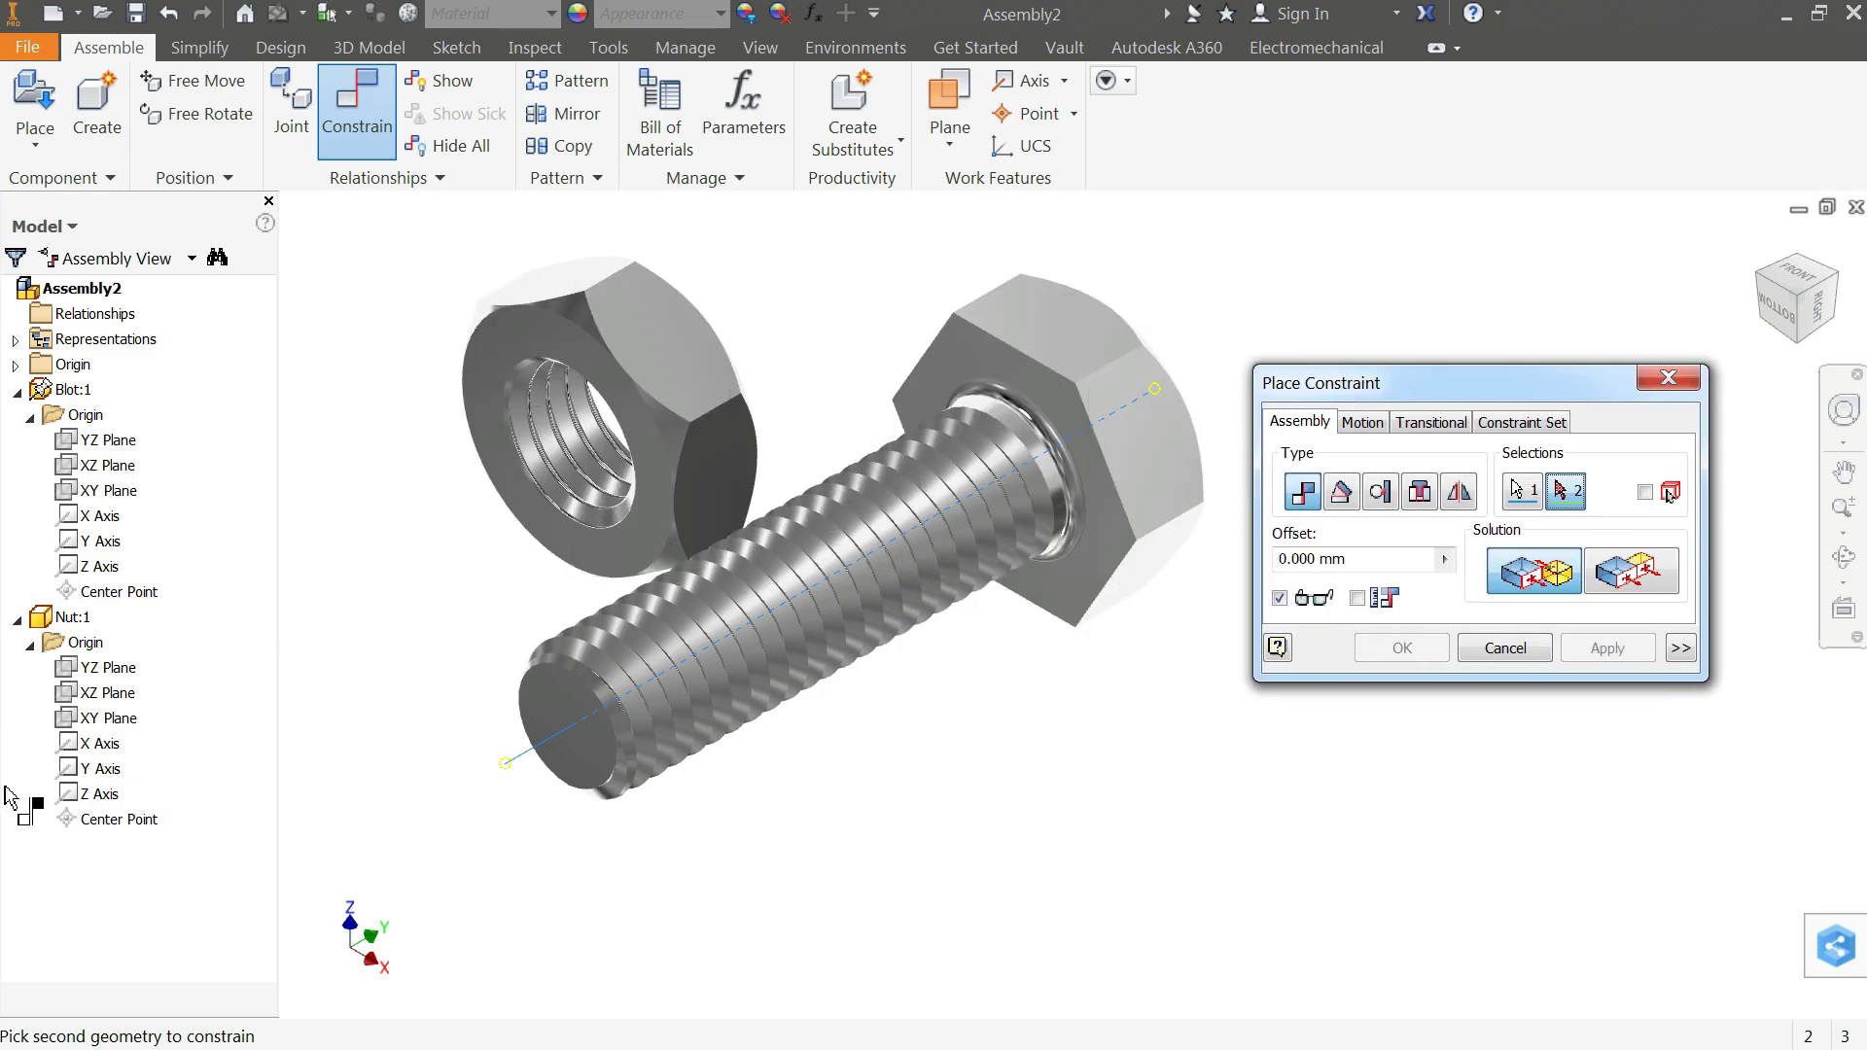
left_click(99, 768)
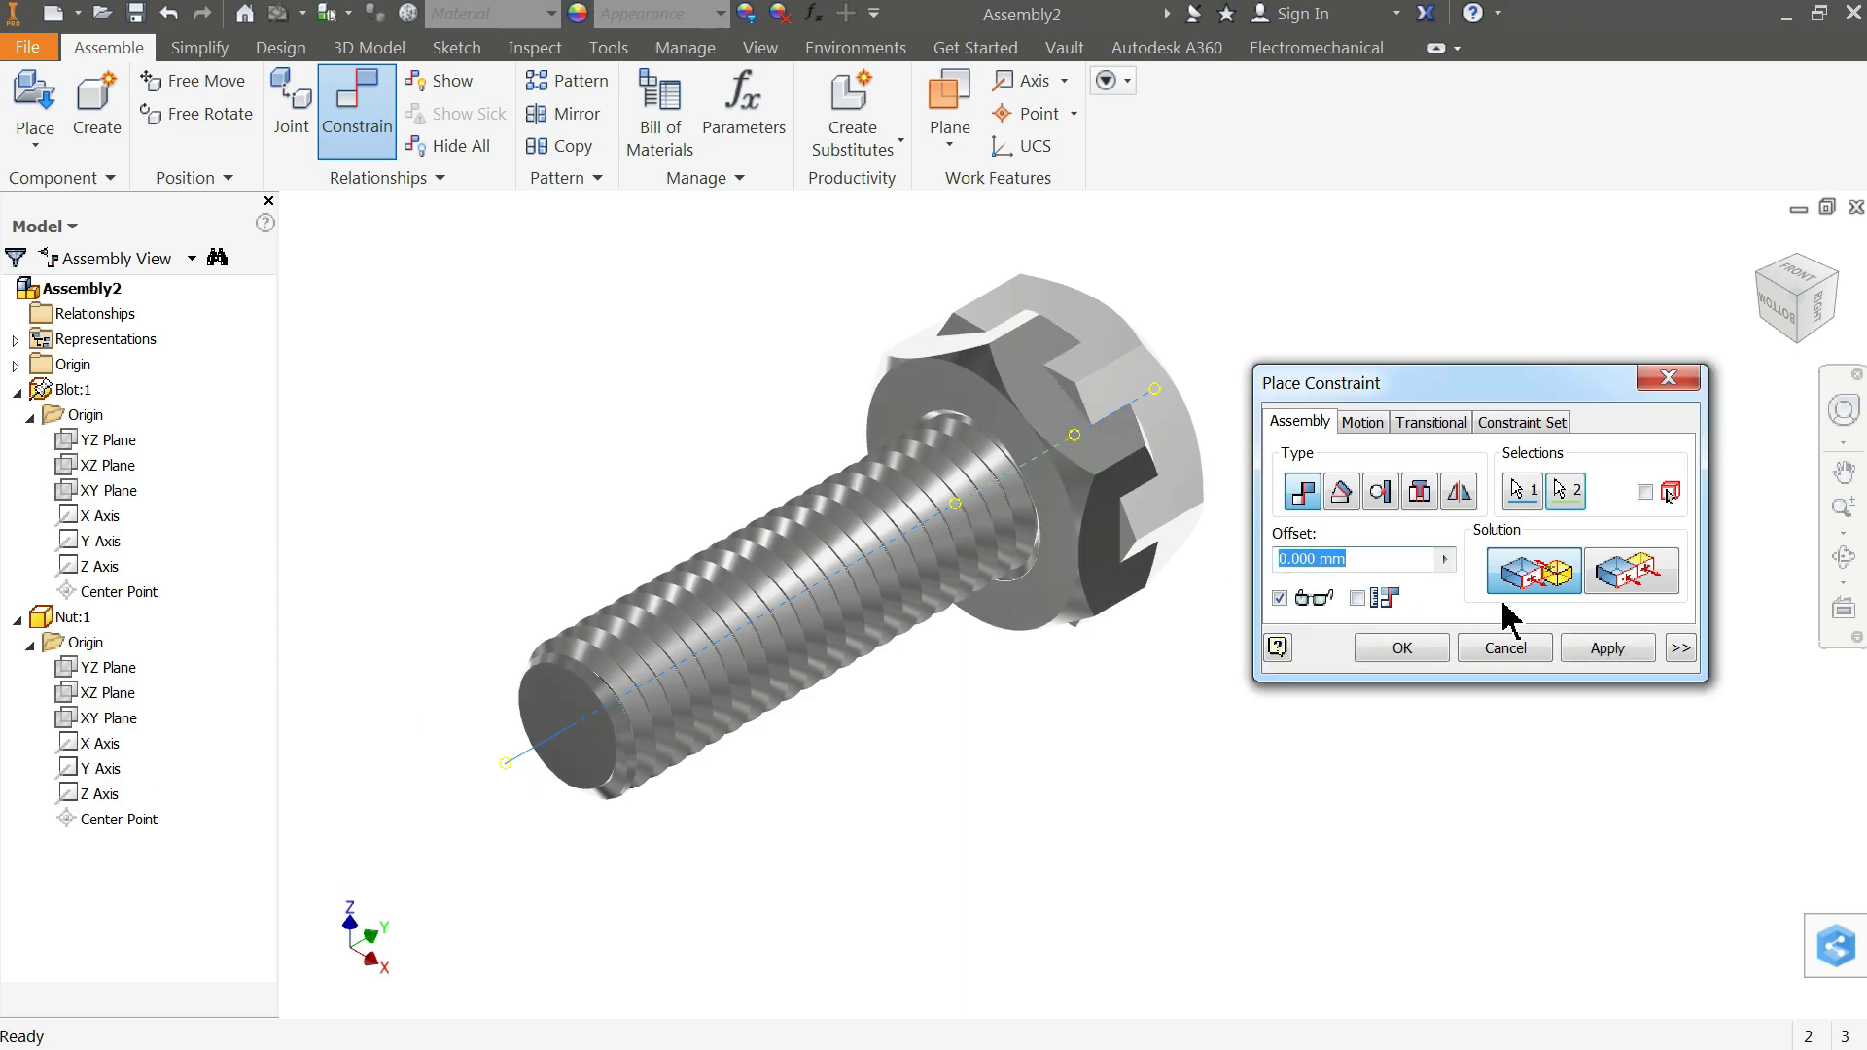
left_click(1394, 648)
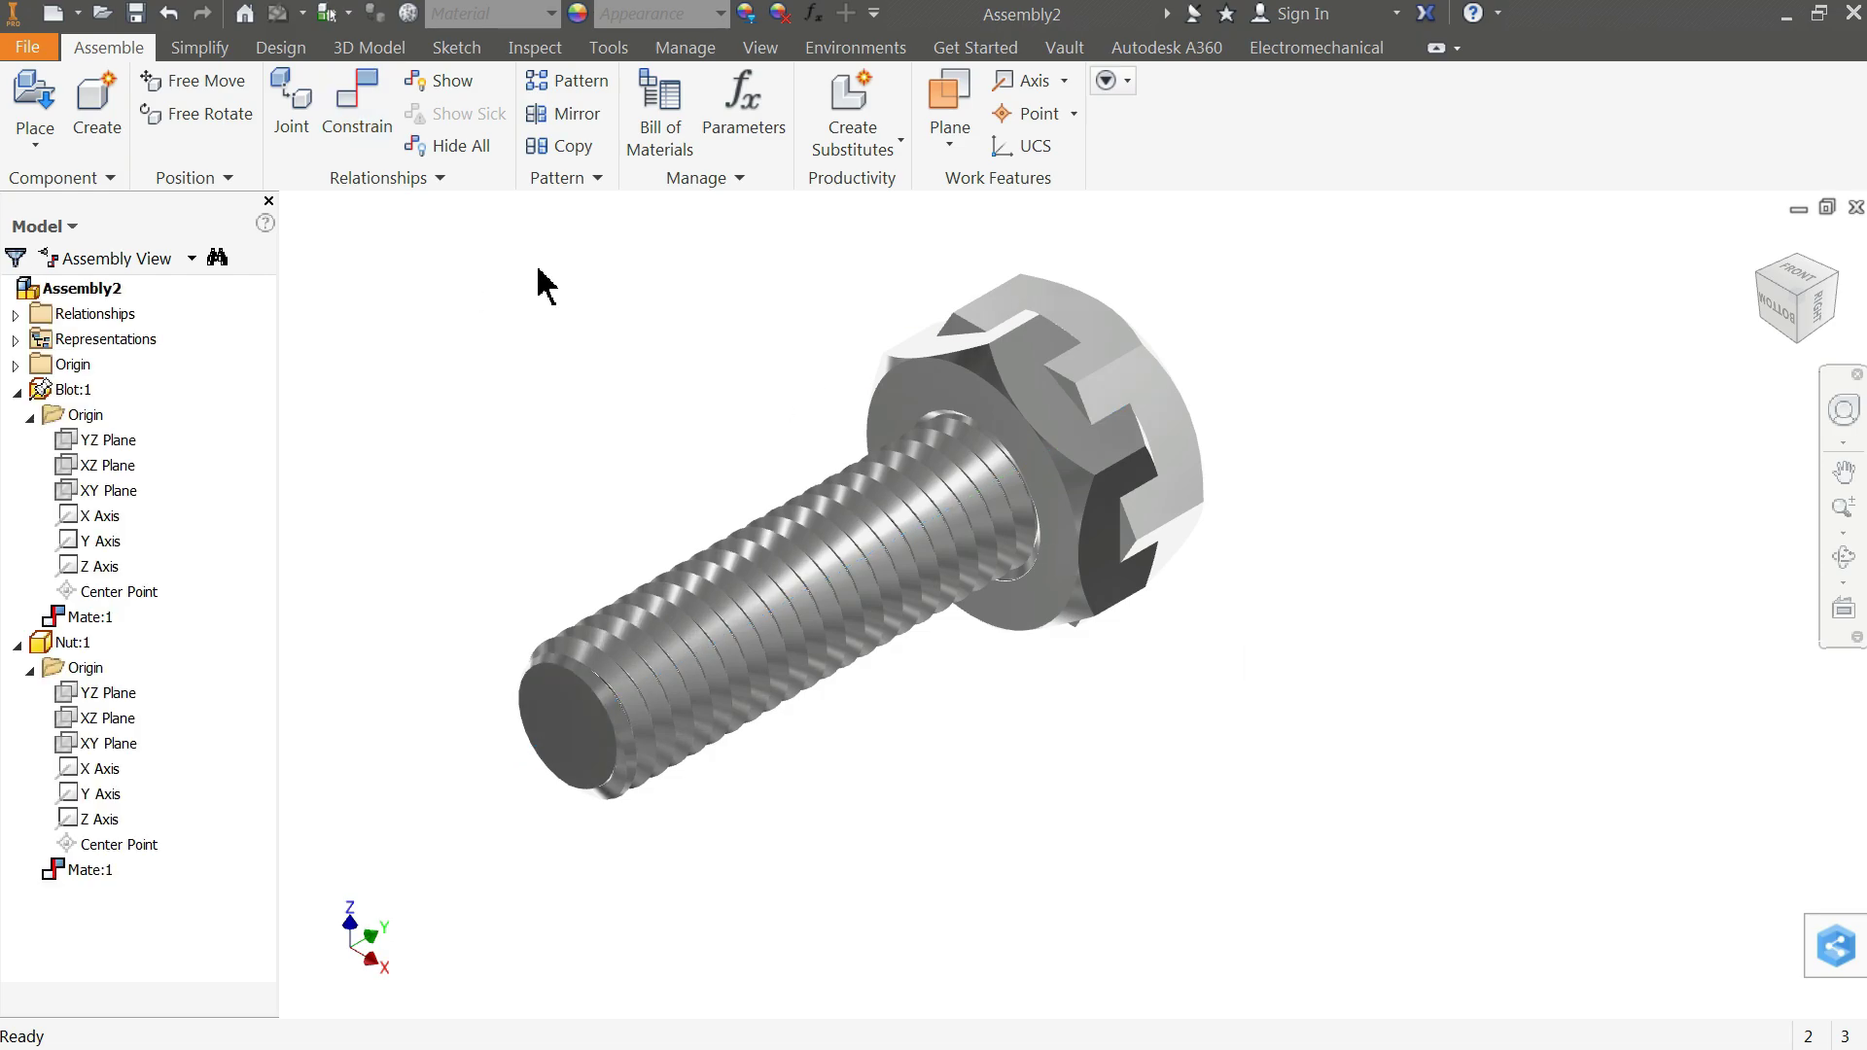
left_click(1117, 356)
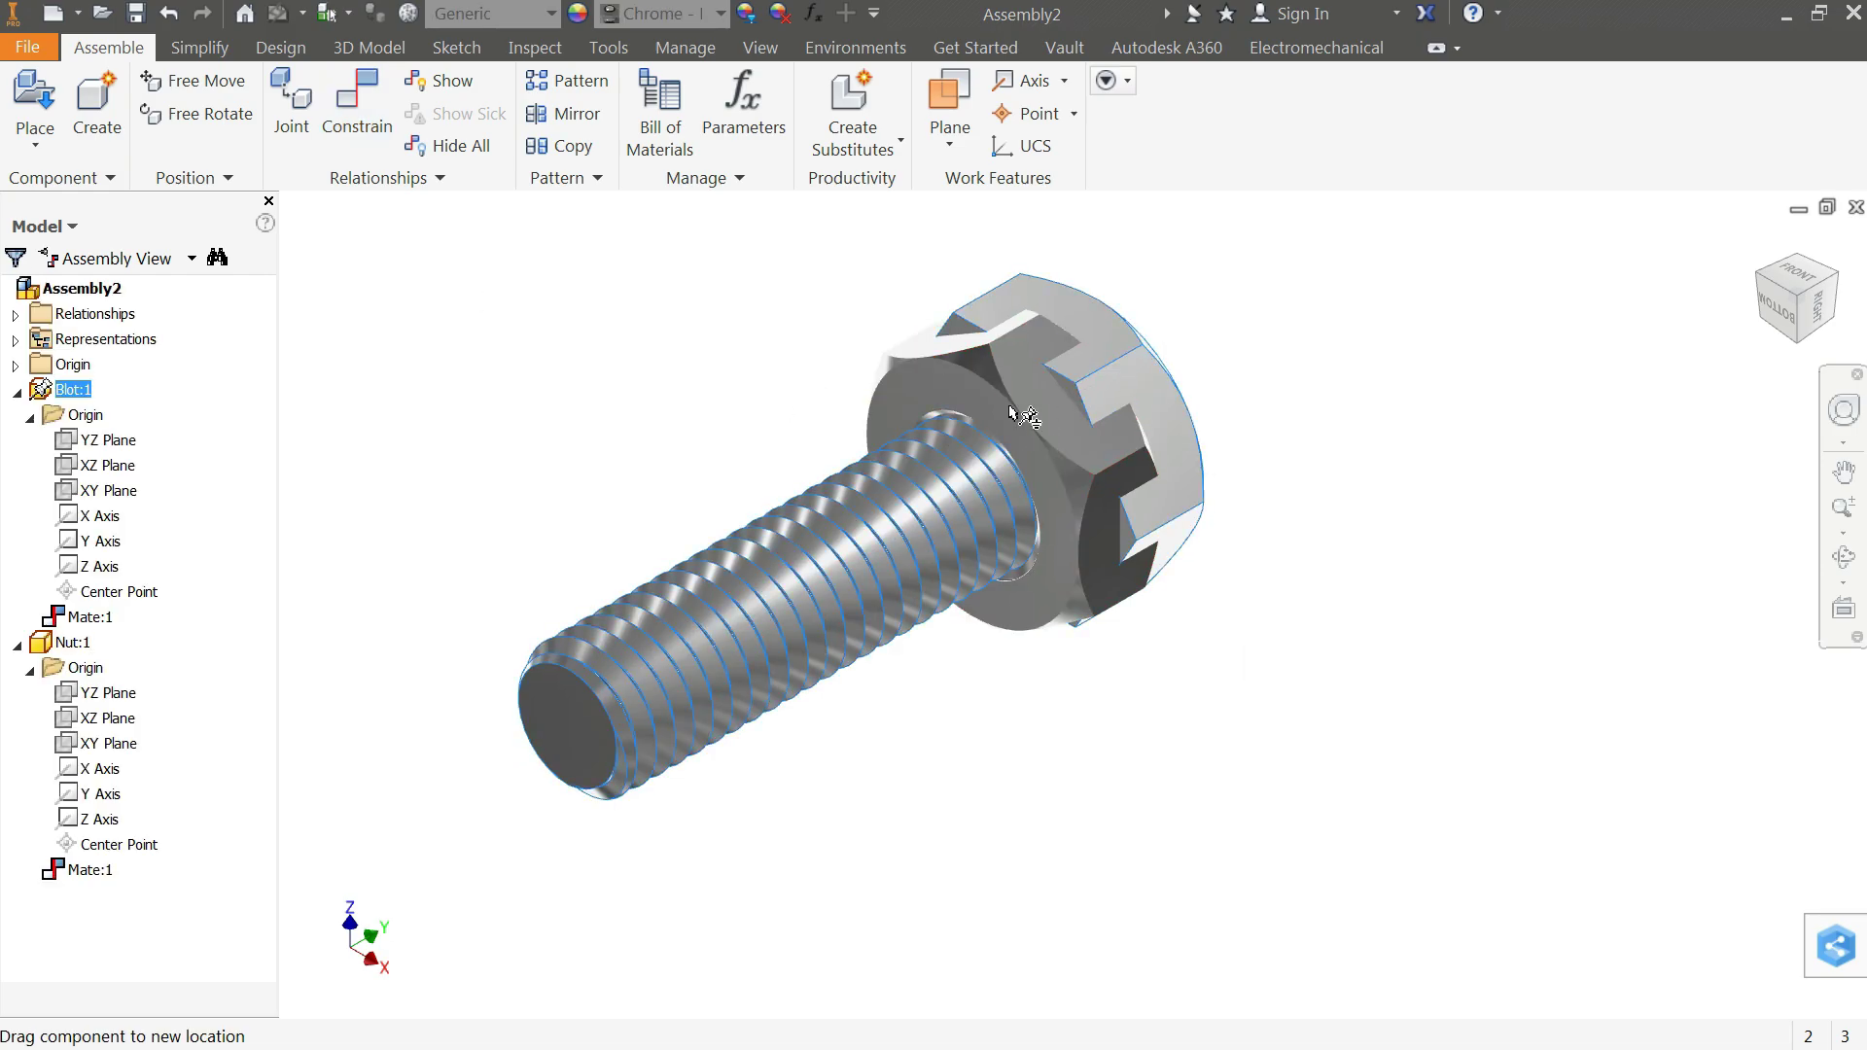
left_click(603, 352)
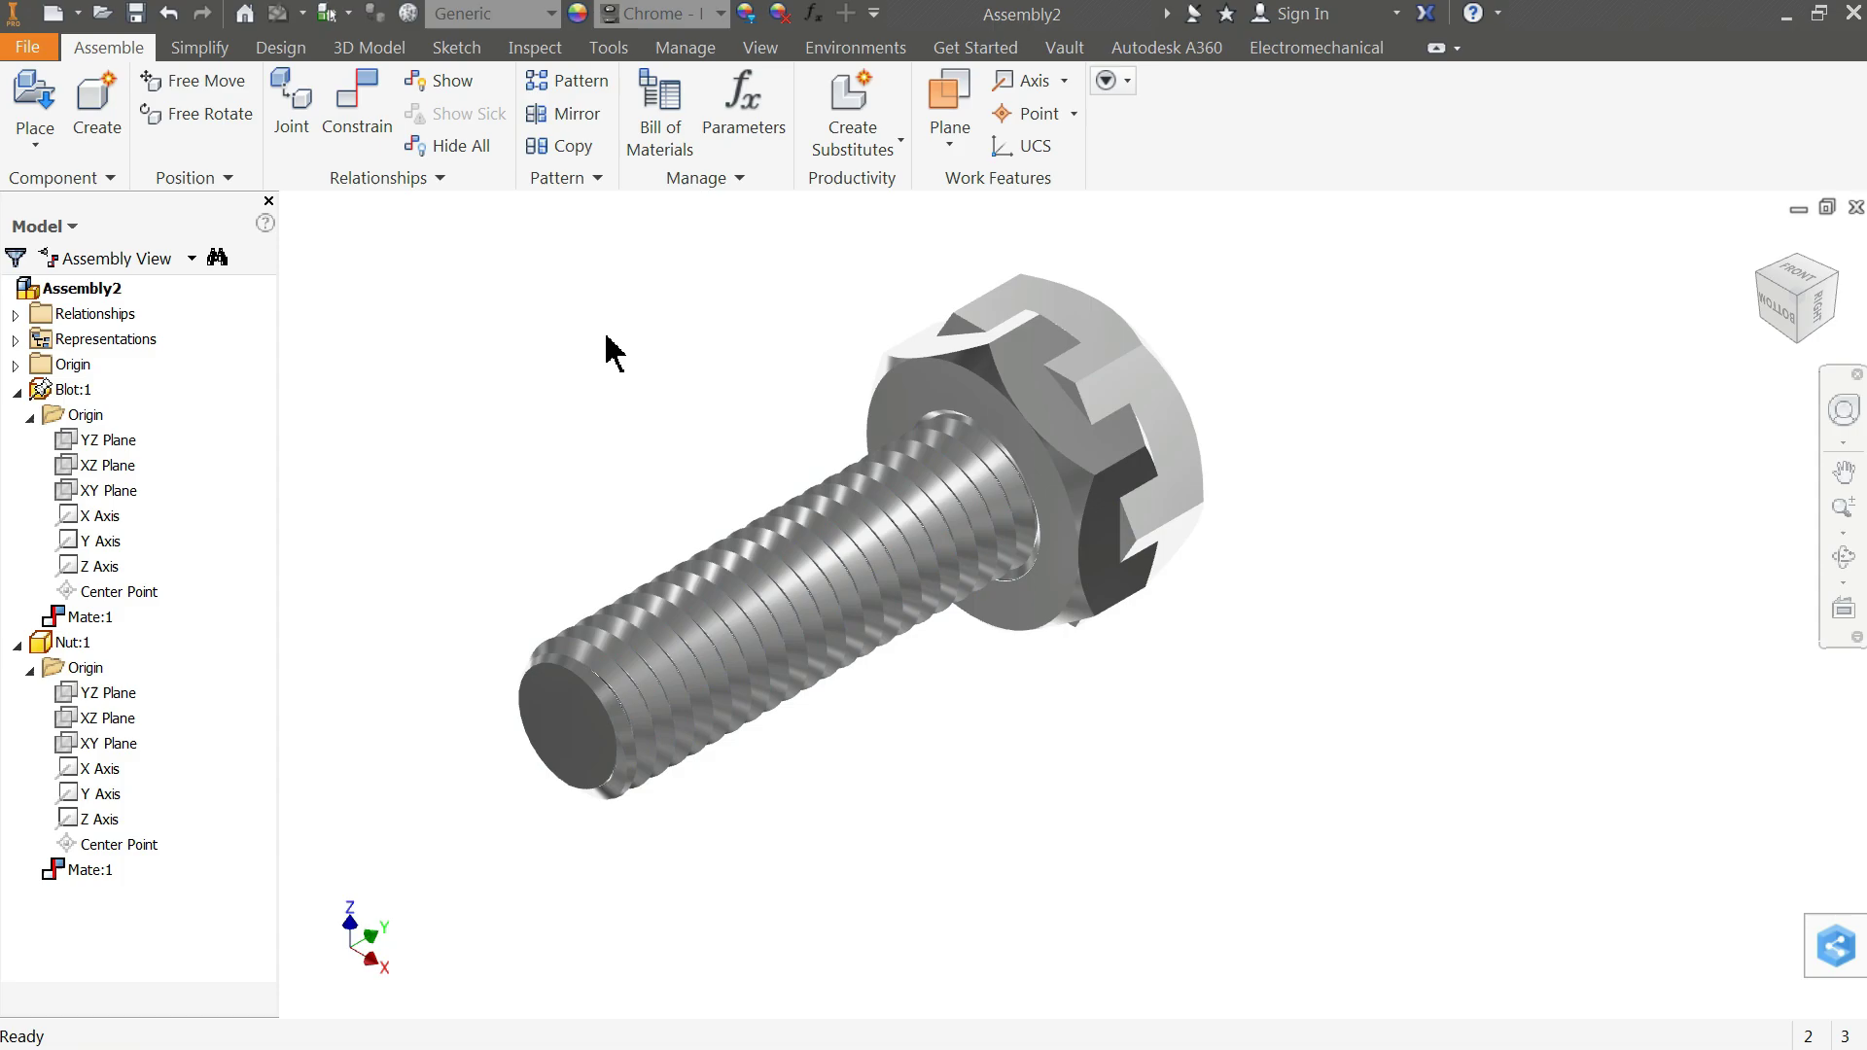
right_click(601, 352)
Step: Slide the nut along the bolt toward its tip
left_click(588, 352)
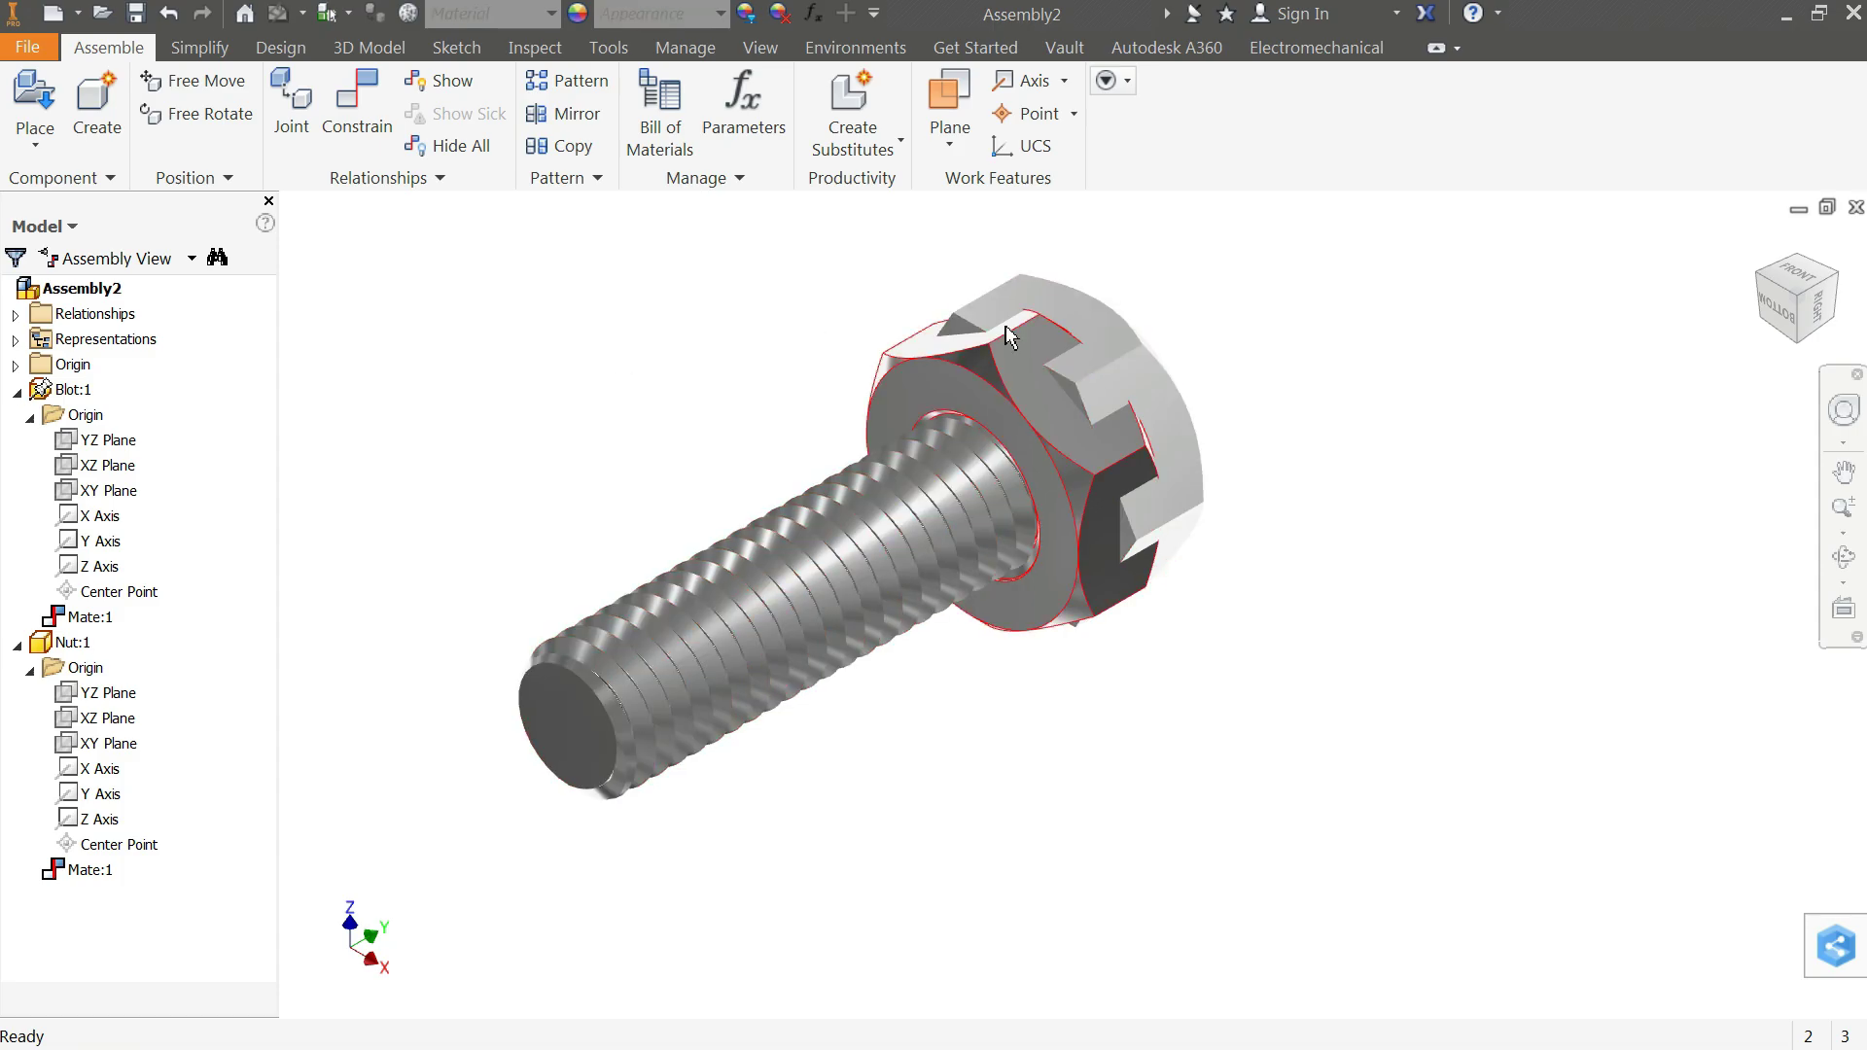
left_click_drag(1016, 304, 759, 520)
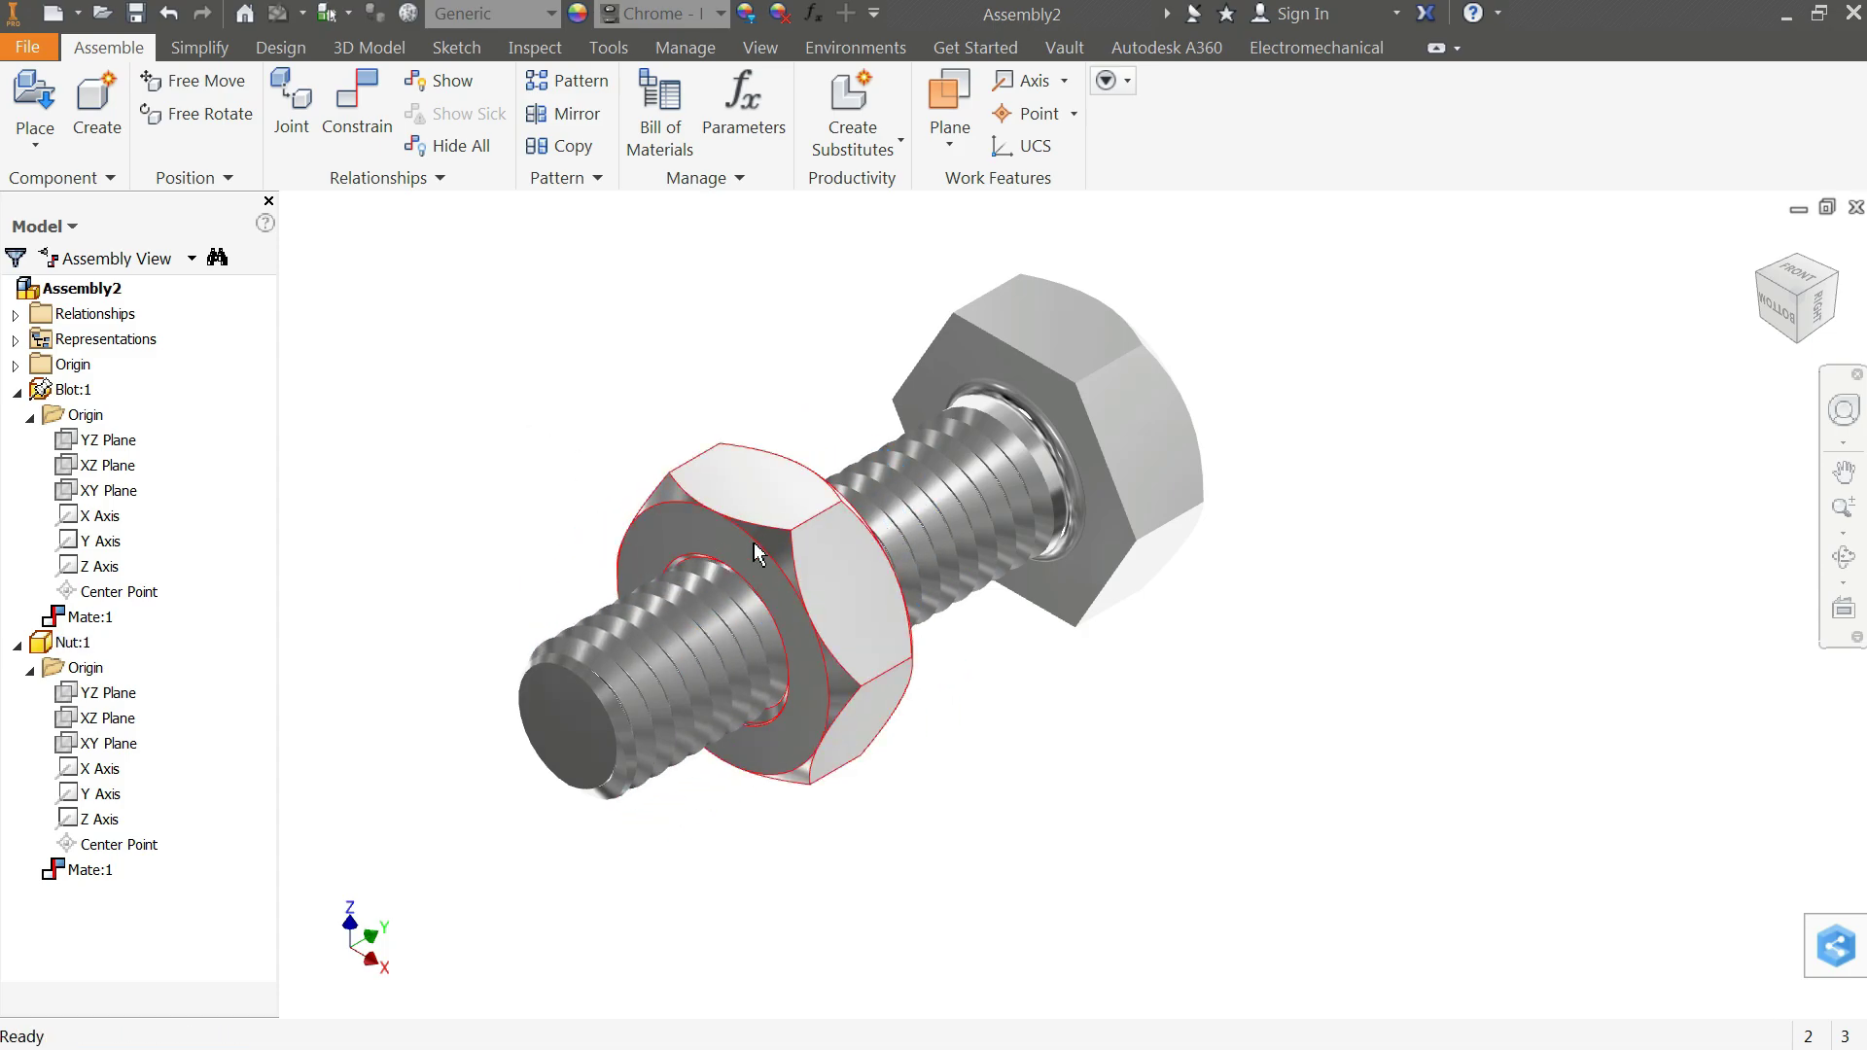
scroll(749, 545, "up", 2)
scroll(739, 551, "down", 2)
key("Escape")
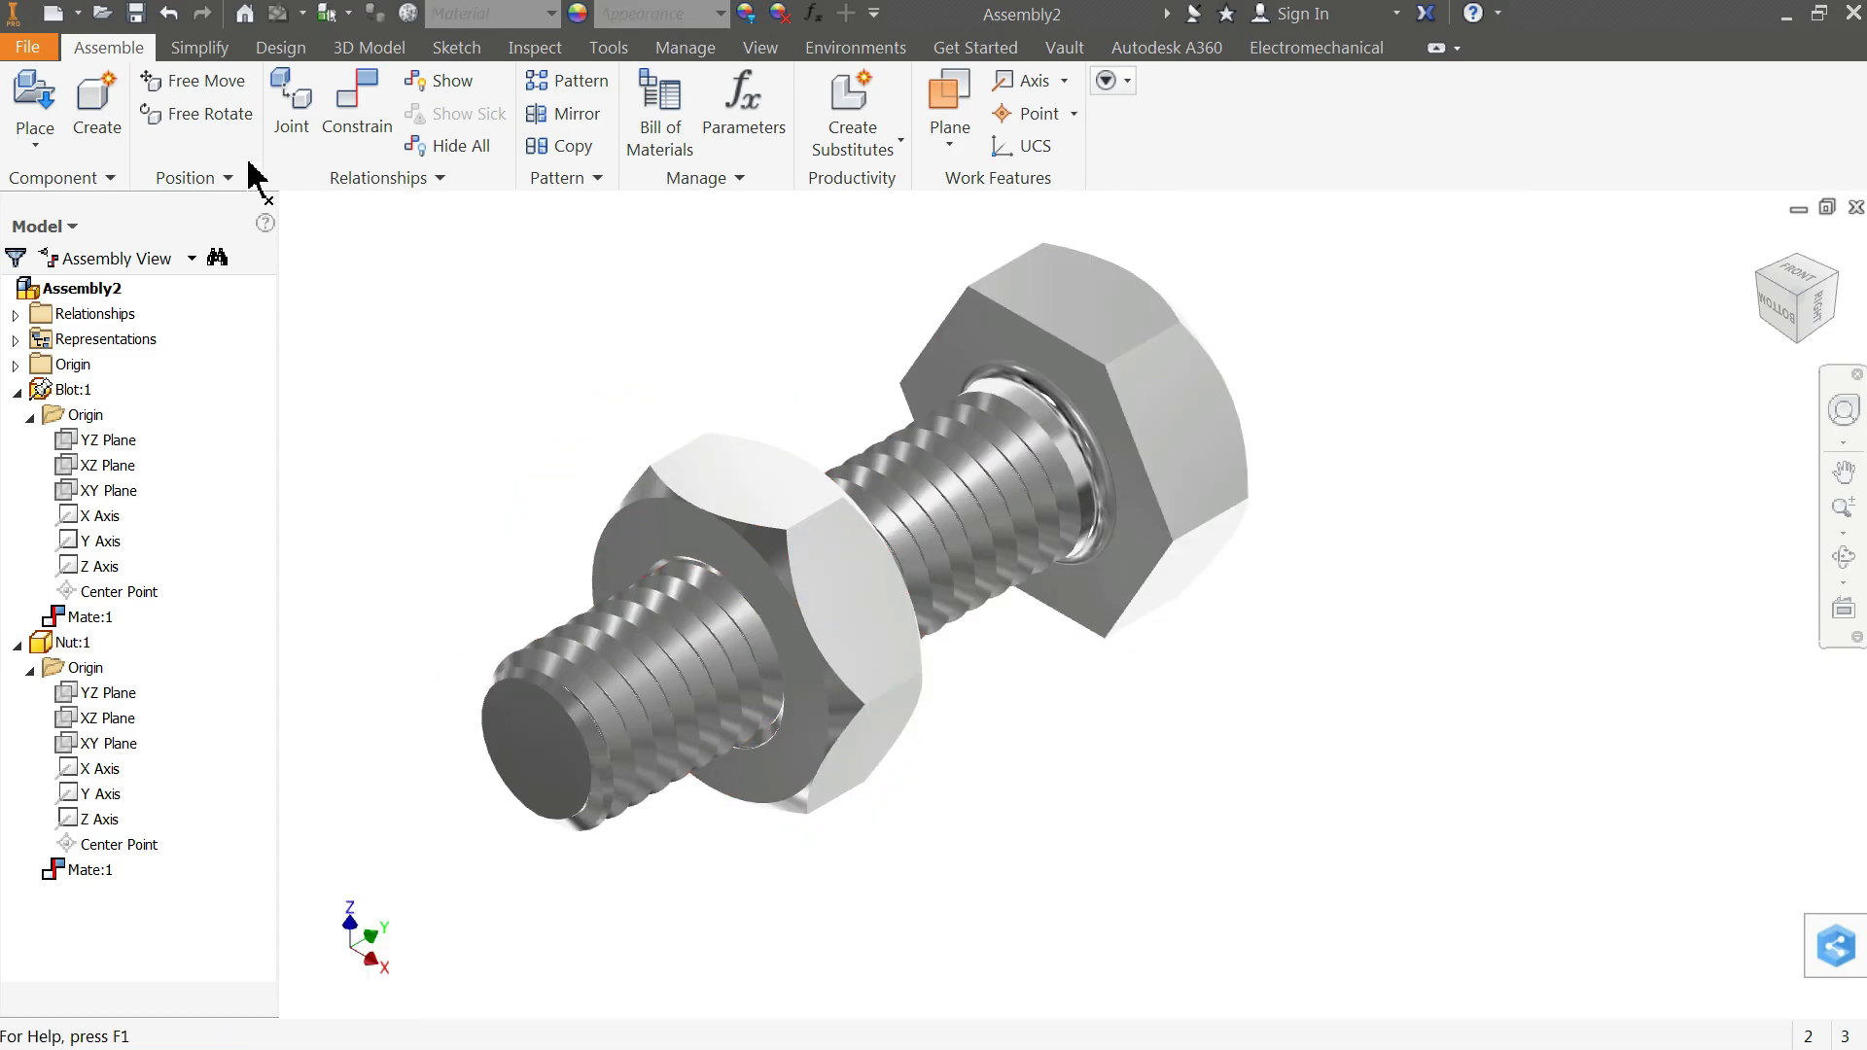
Step: Make the nut's face flush with the bolt's end face as Flush:1
left_click(385, 126)
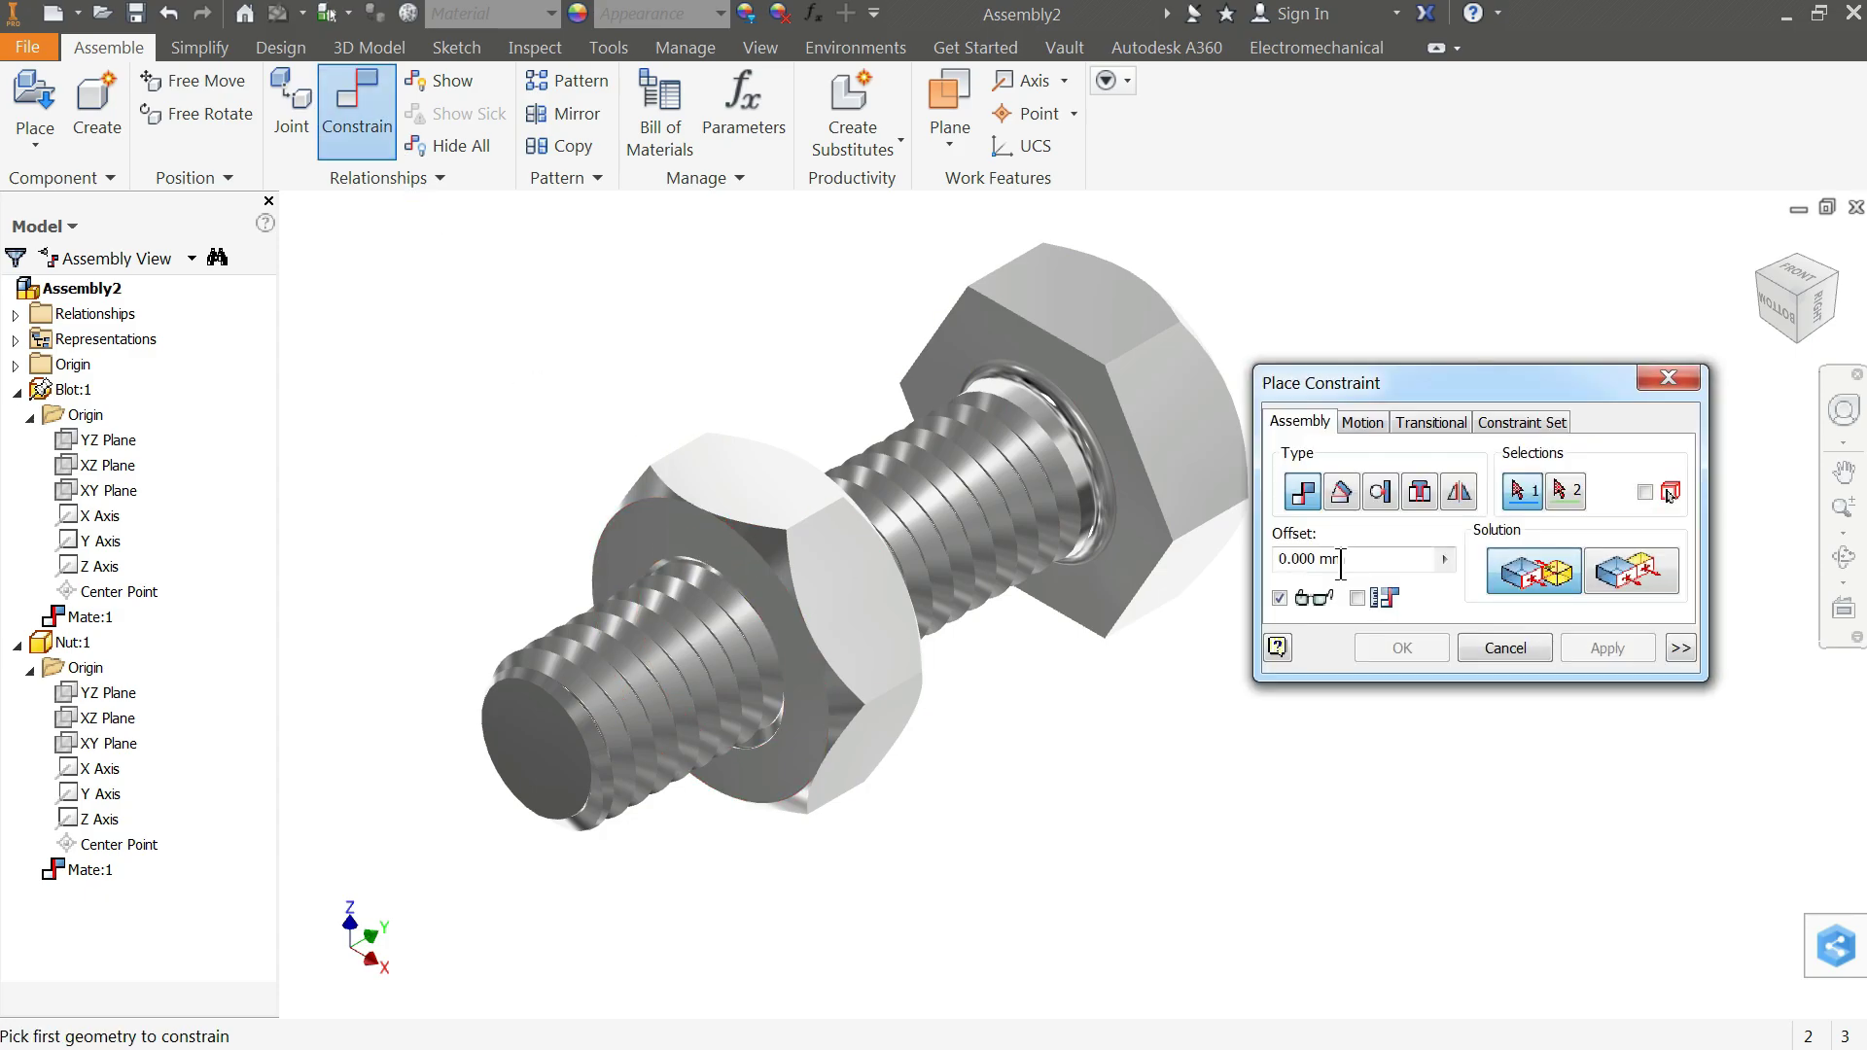
left_click(685, 527)
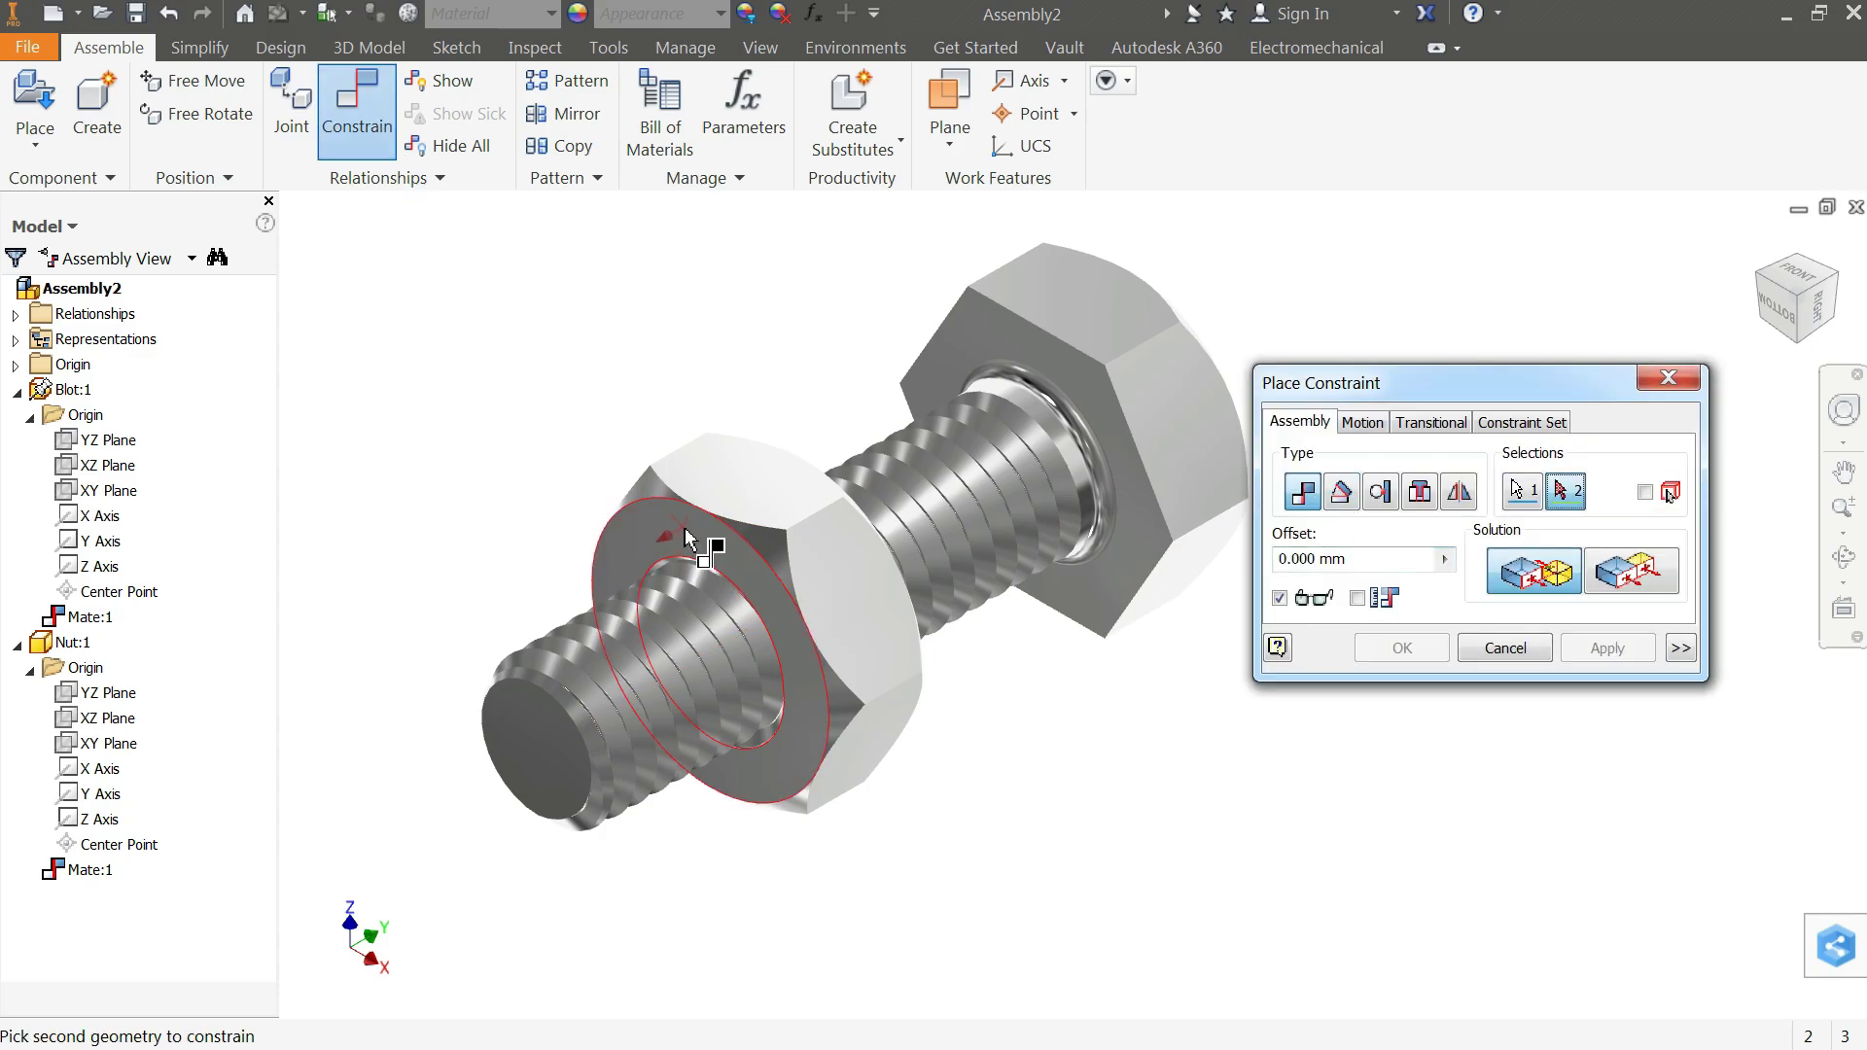
left_click(514, 721)
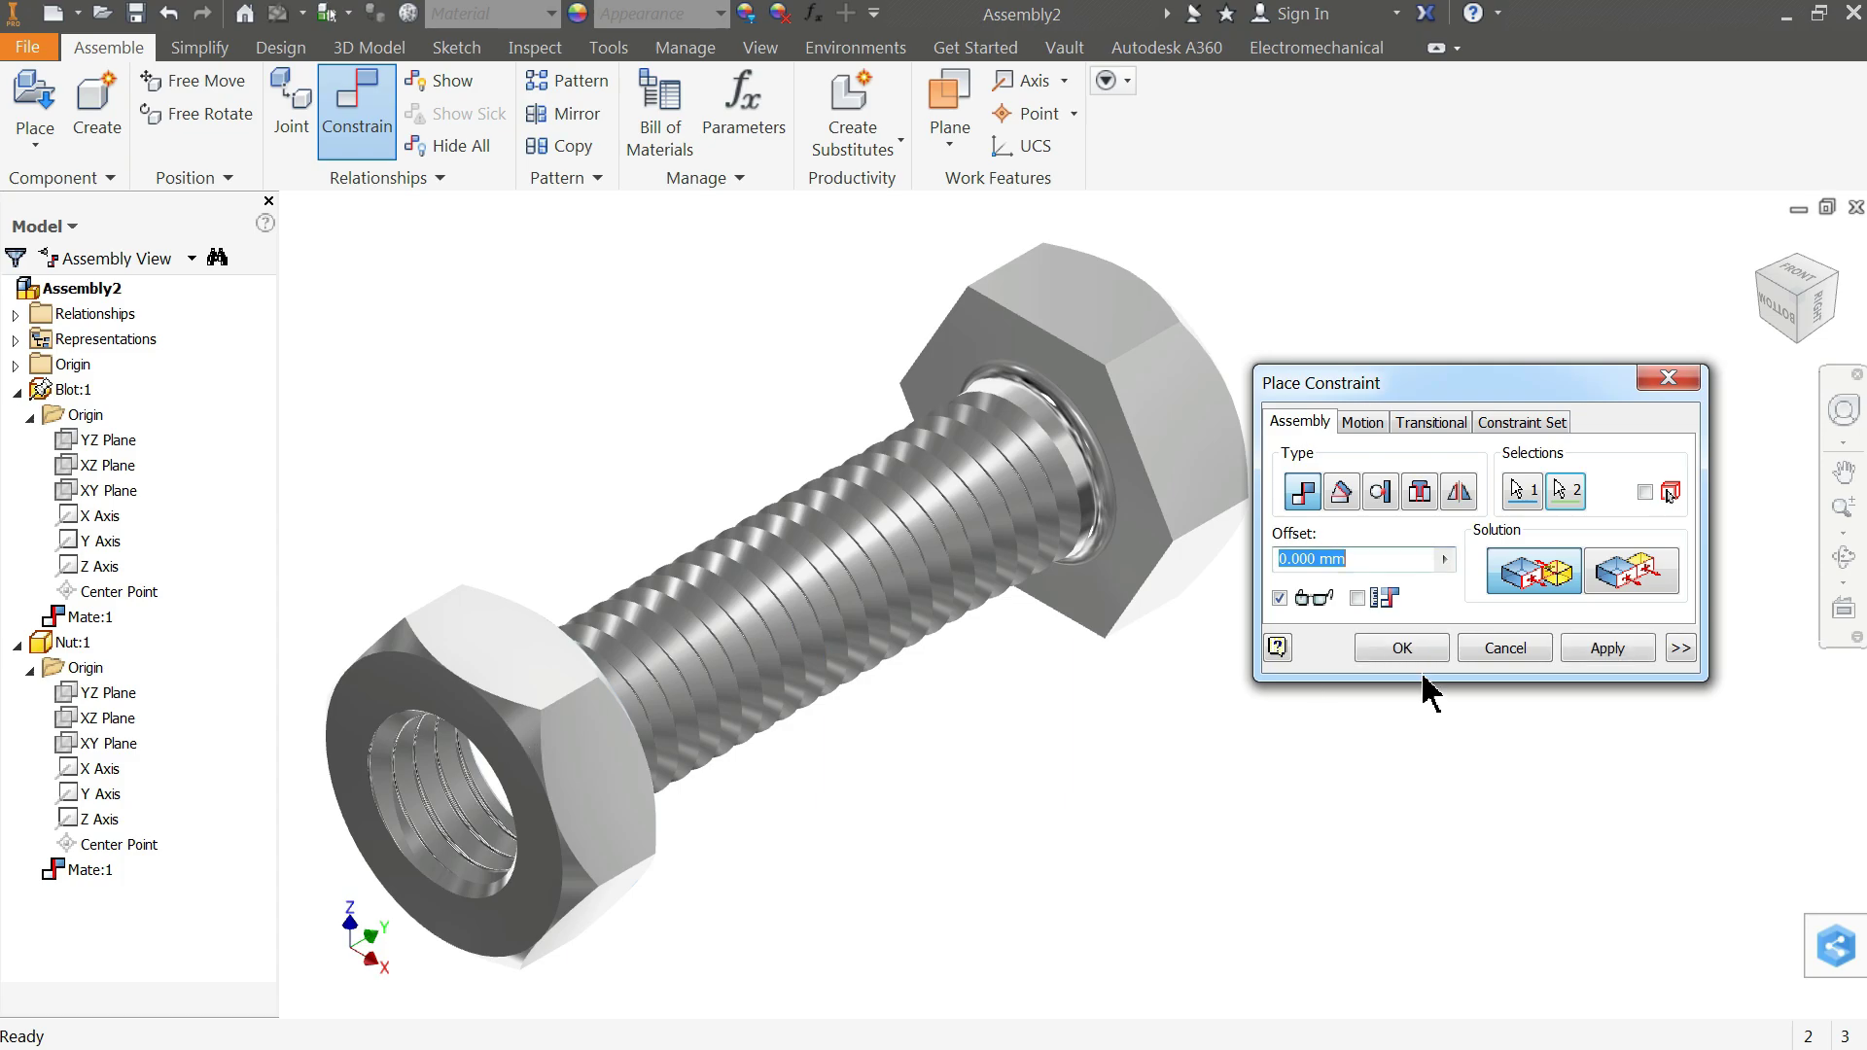
left_click(1616, 584)
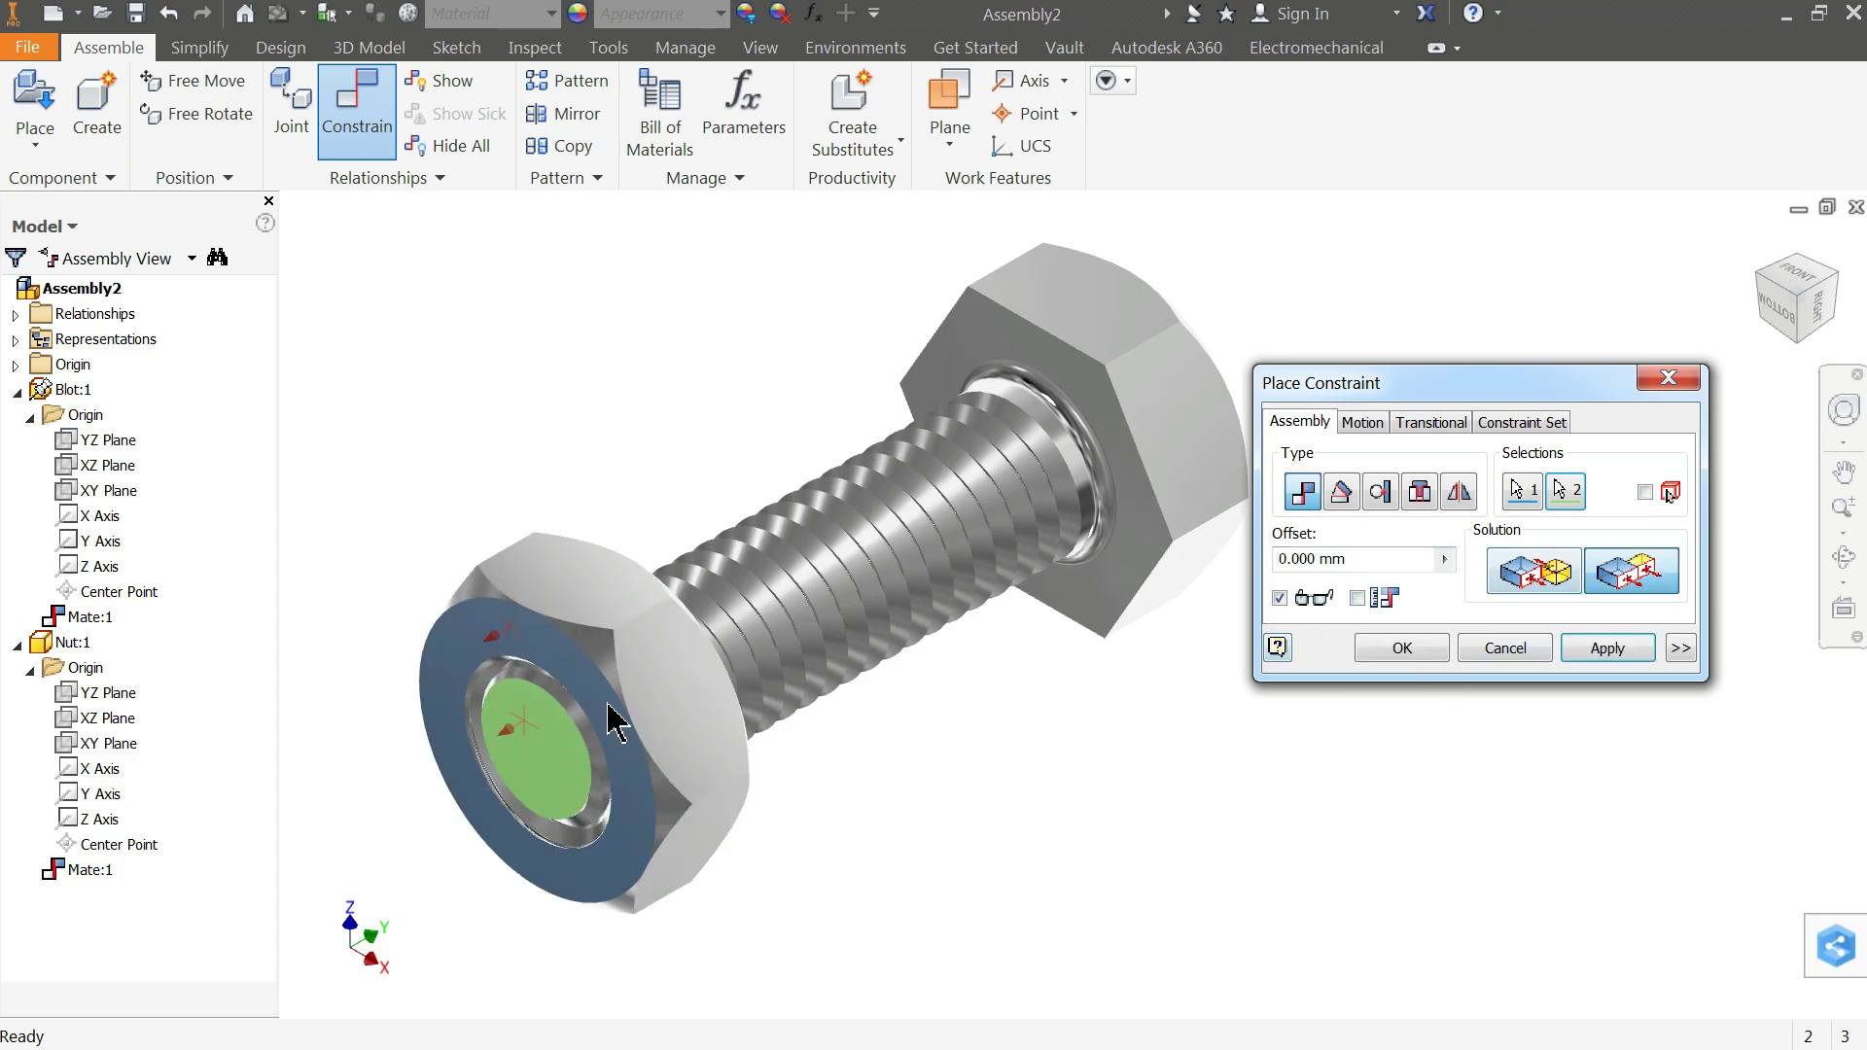
left_click(1406, 648)
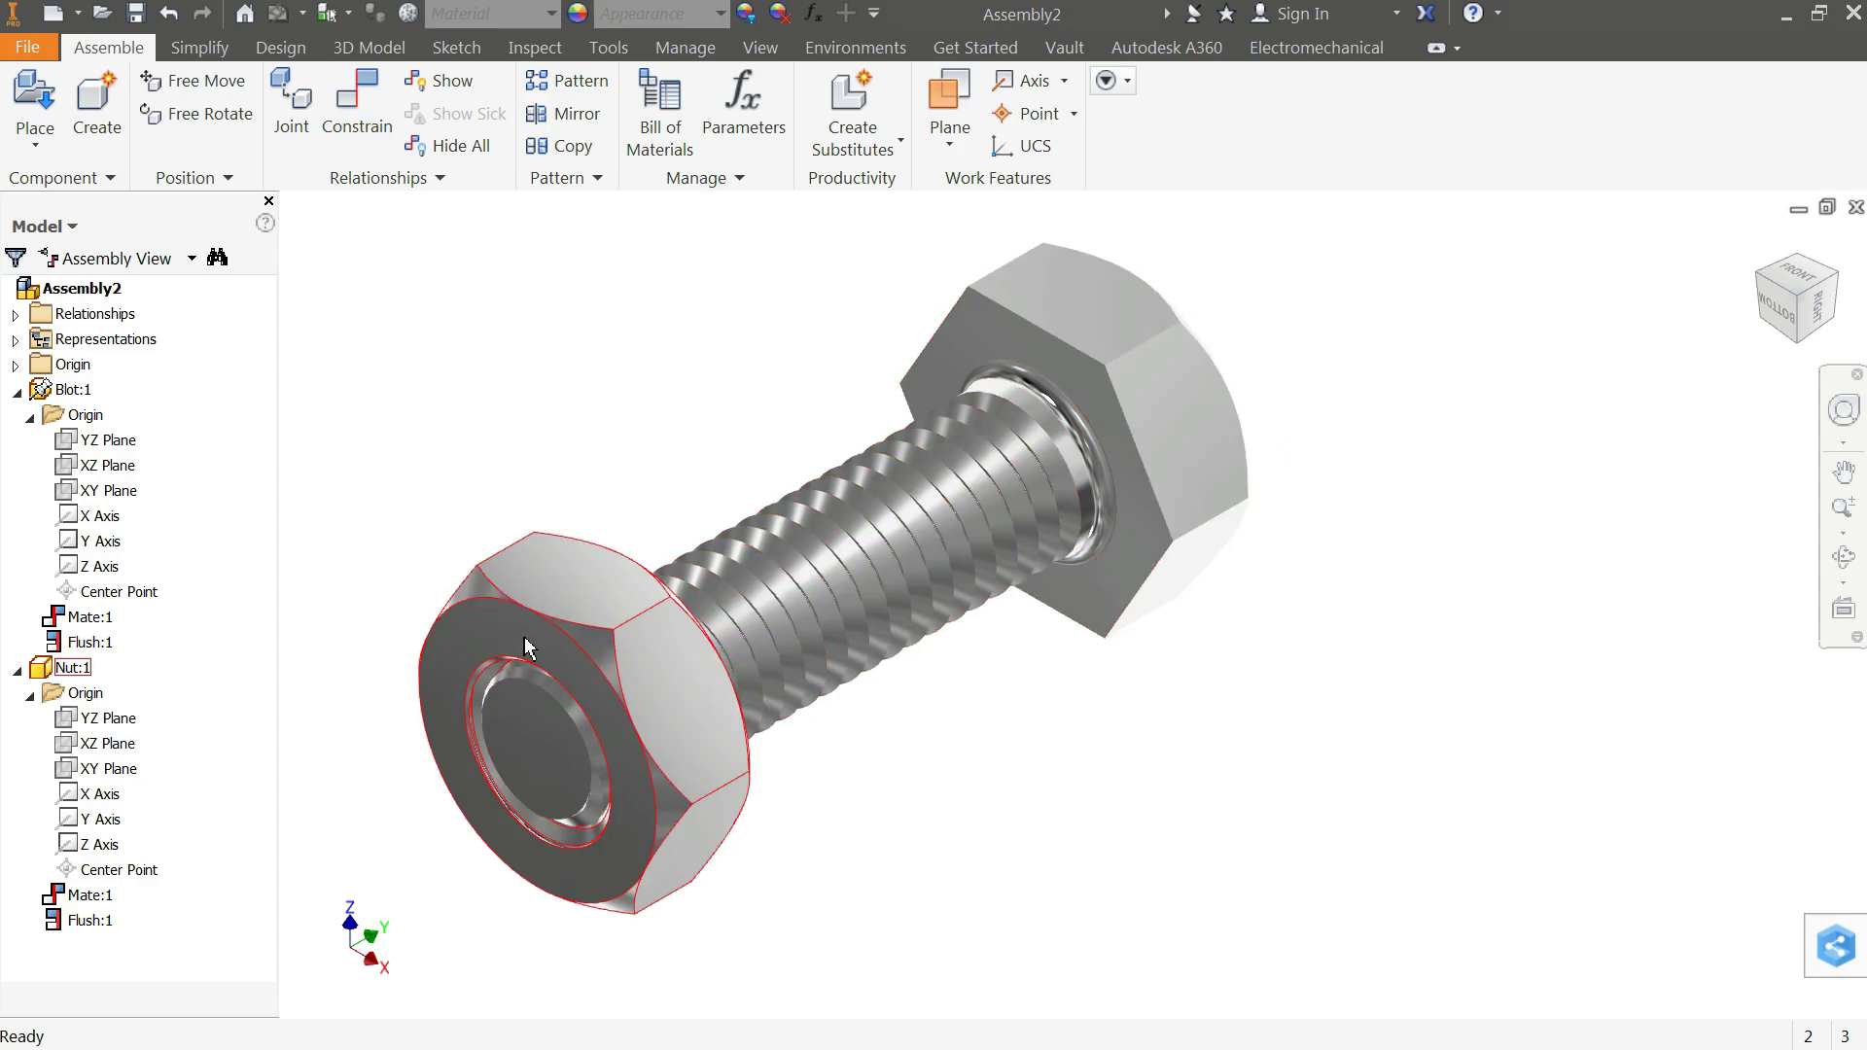
Step: Add a 0.00 deg directed Angle constraint between the nut's and bolt head's top flats
left_click(368, 119)
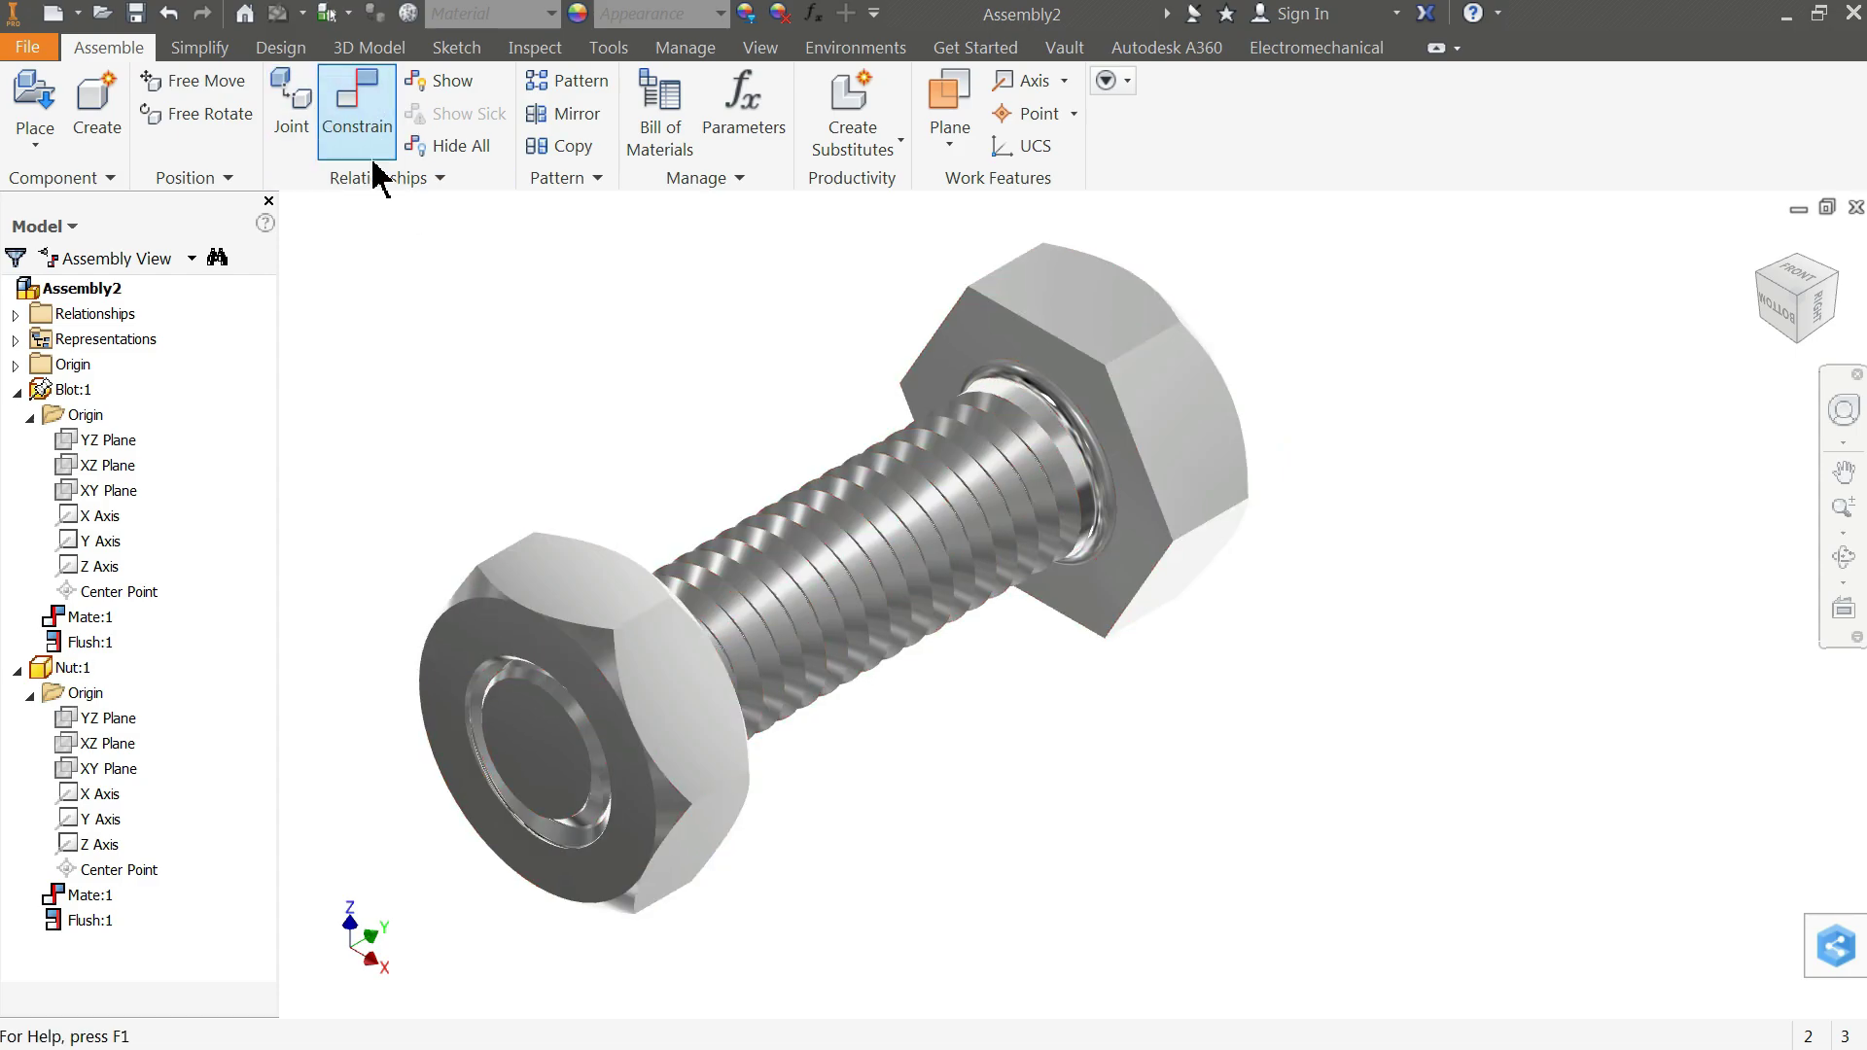
left_click(1344, 494)
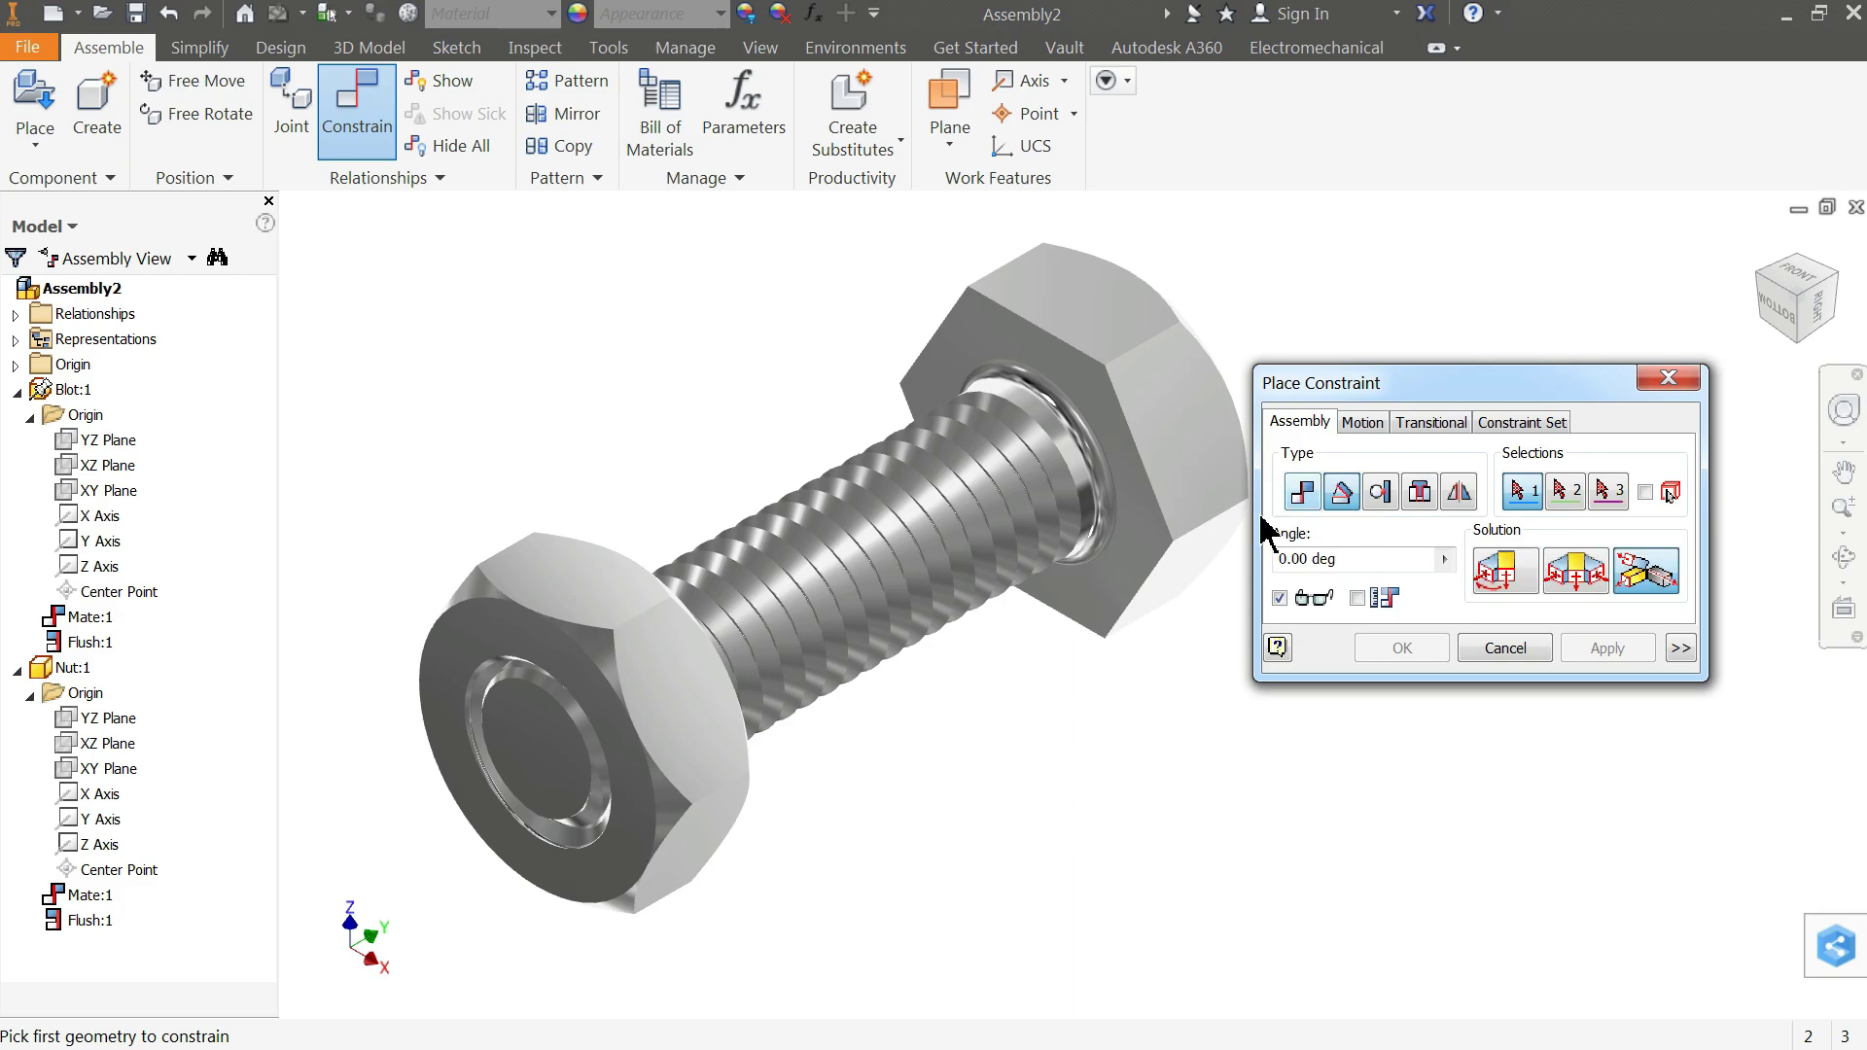
left_click(1060, 312)
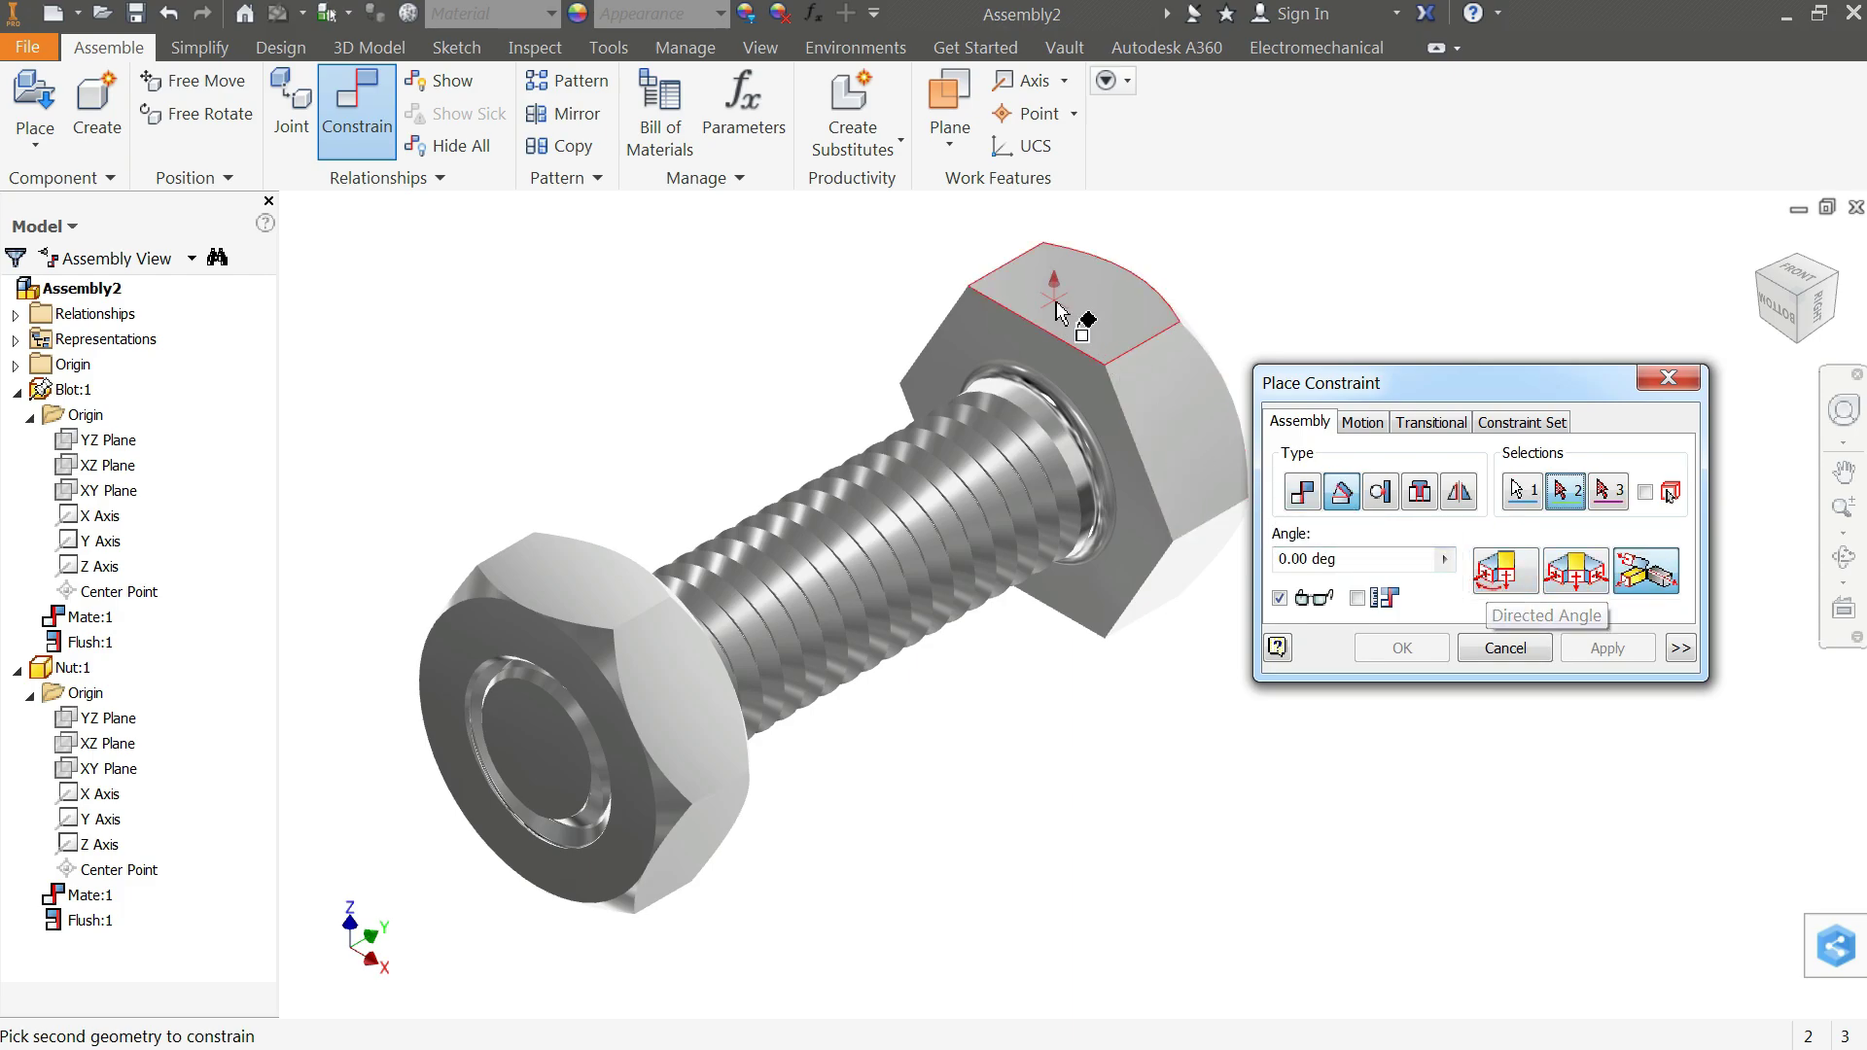
left_click(596, 574)
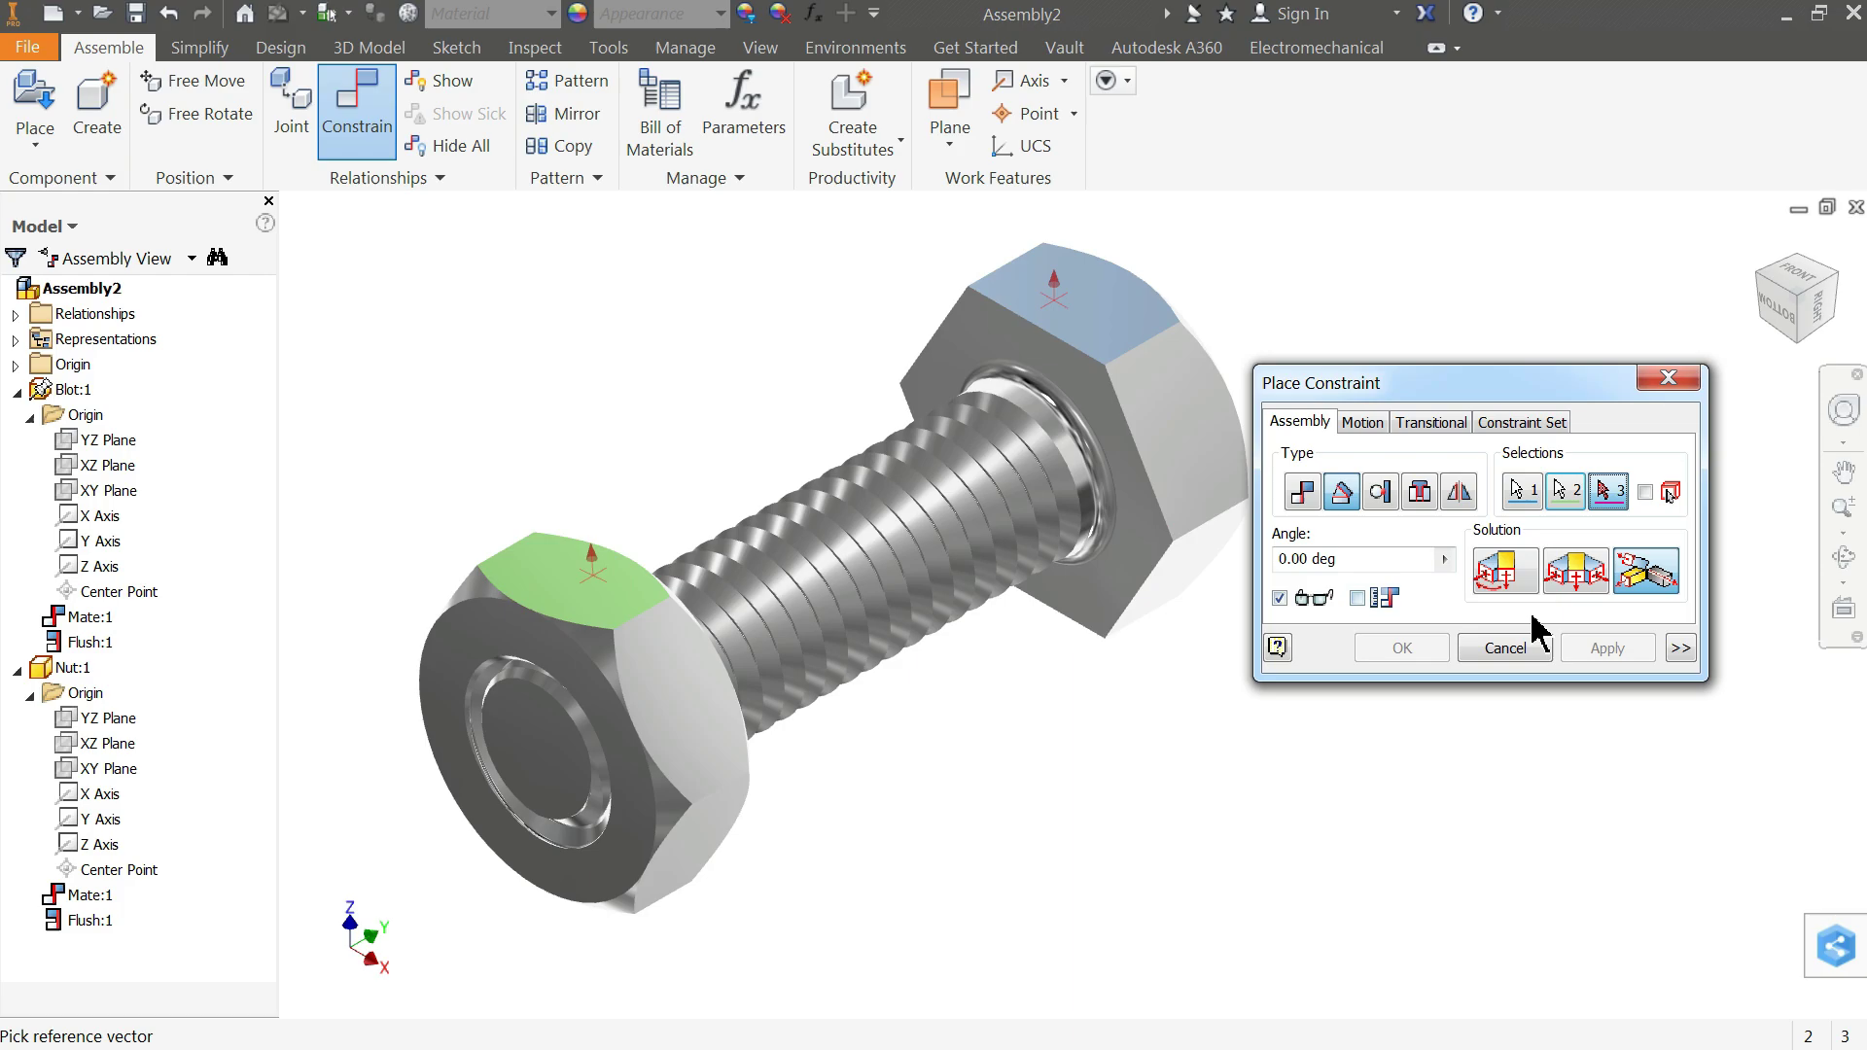
left_click(1507, 584)
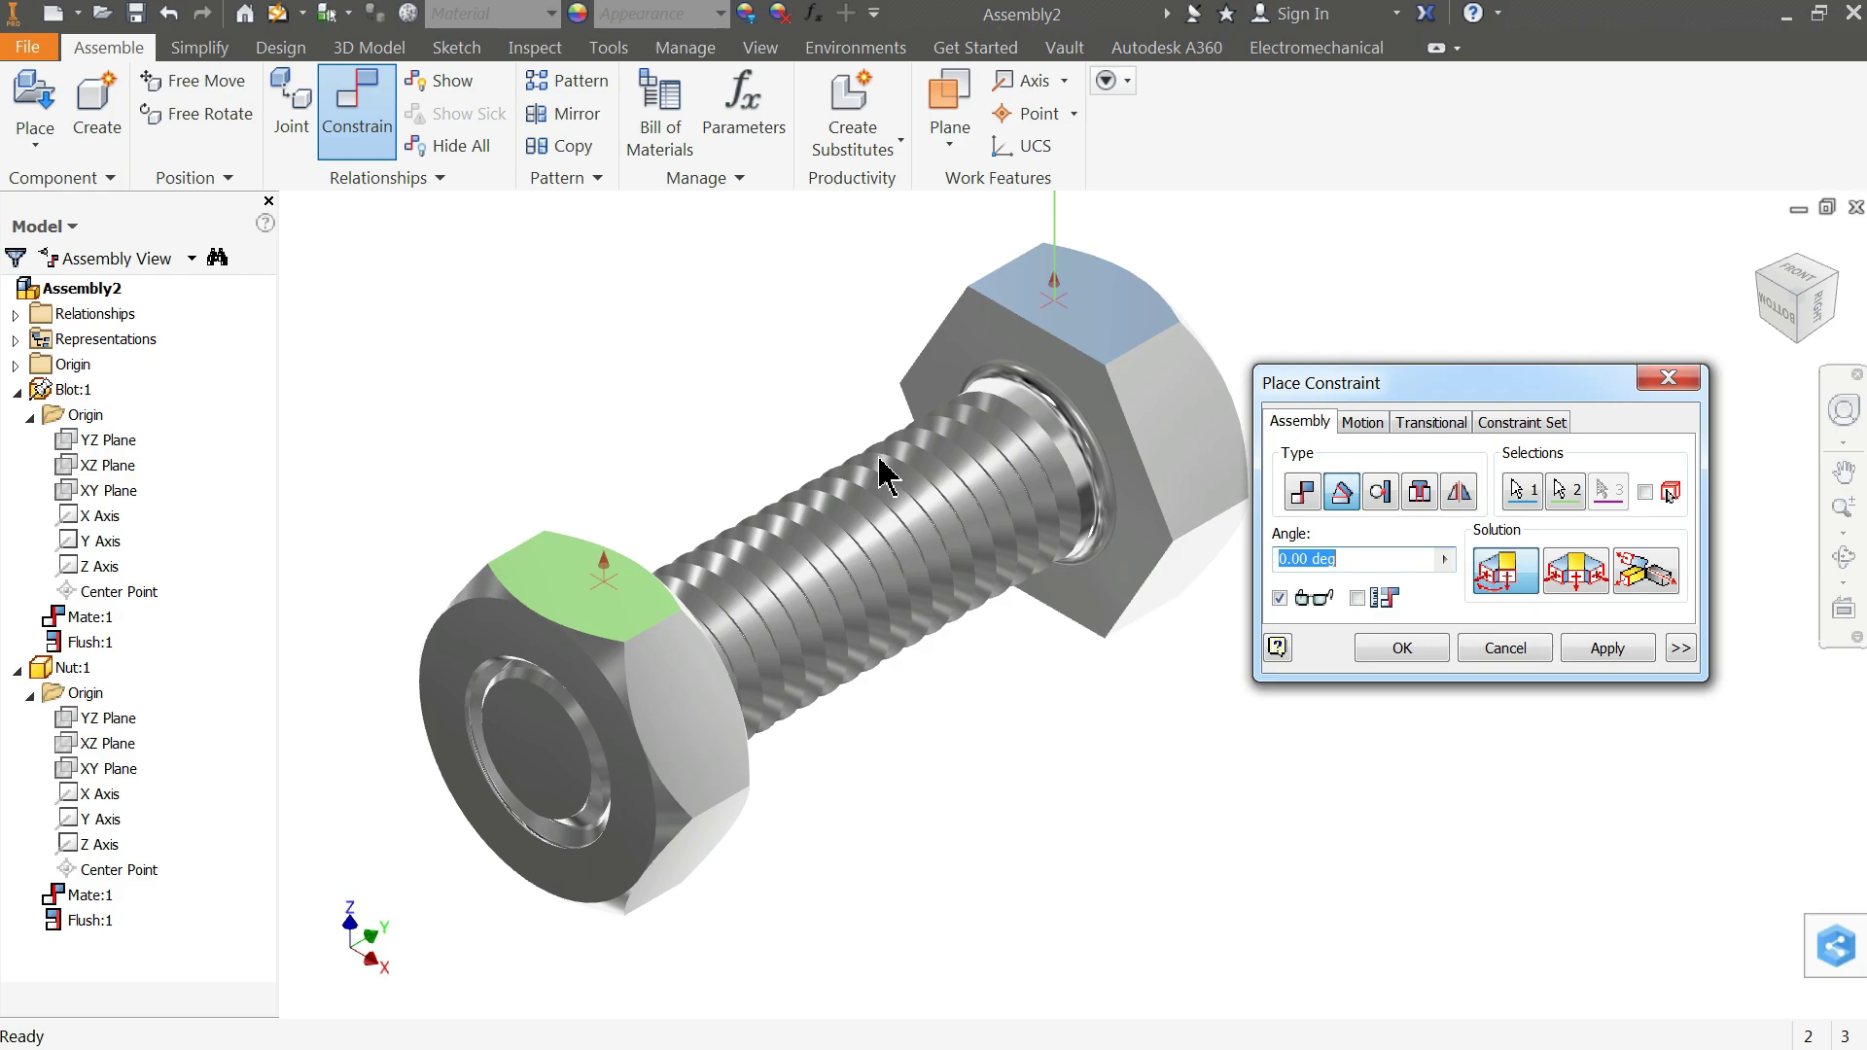
left_click(1402, 650)
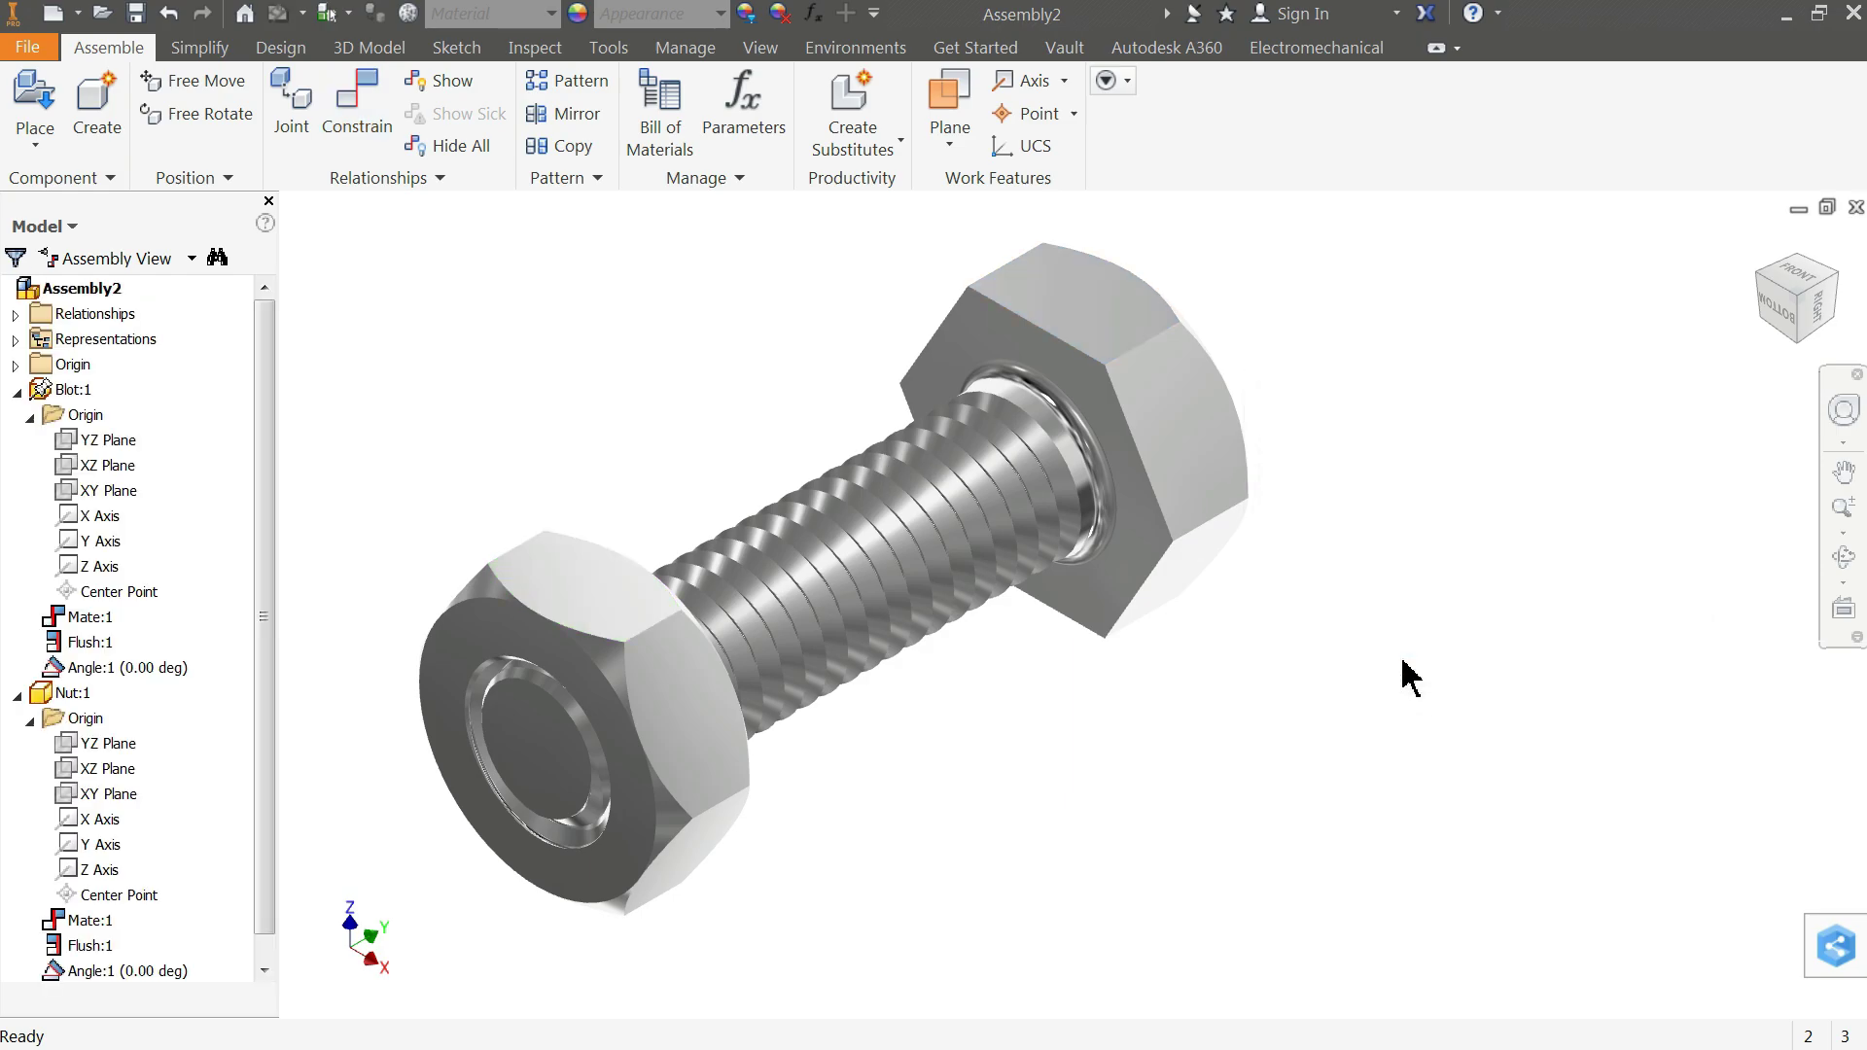
Step: Collapse the model tree and expand the Relationships folder
left_click(17, 694)
left_click(17, 392)
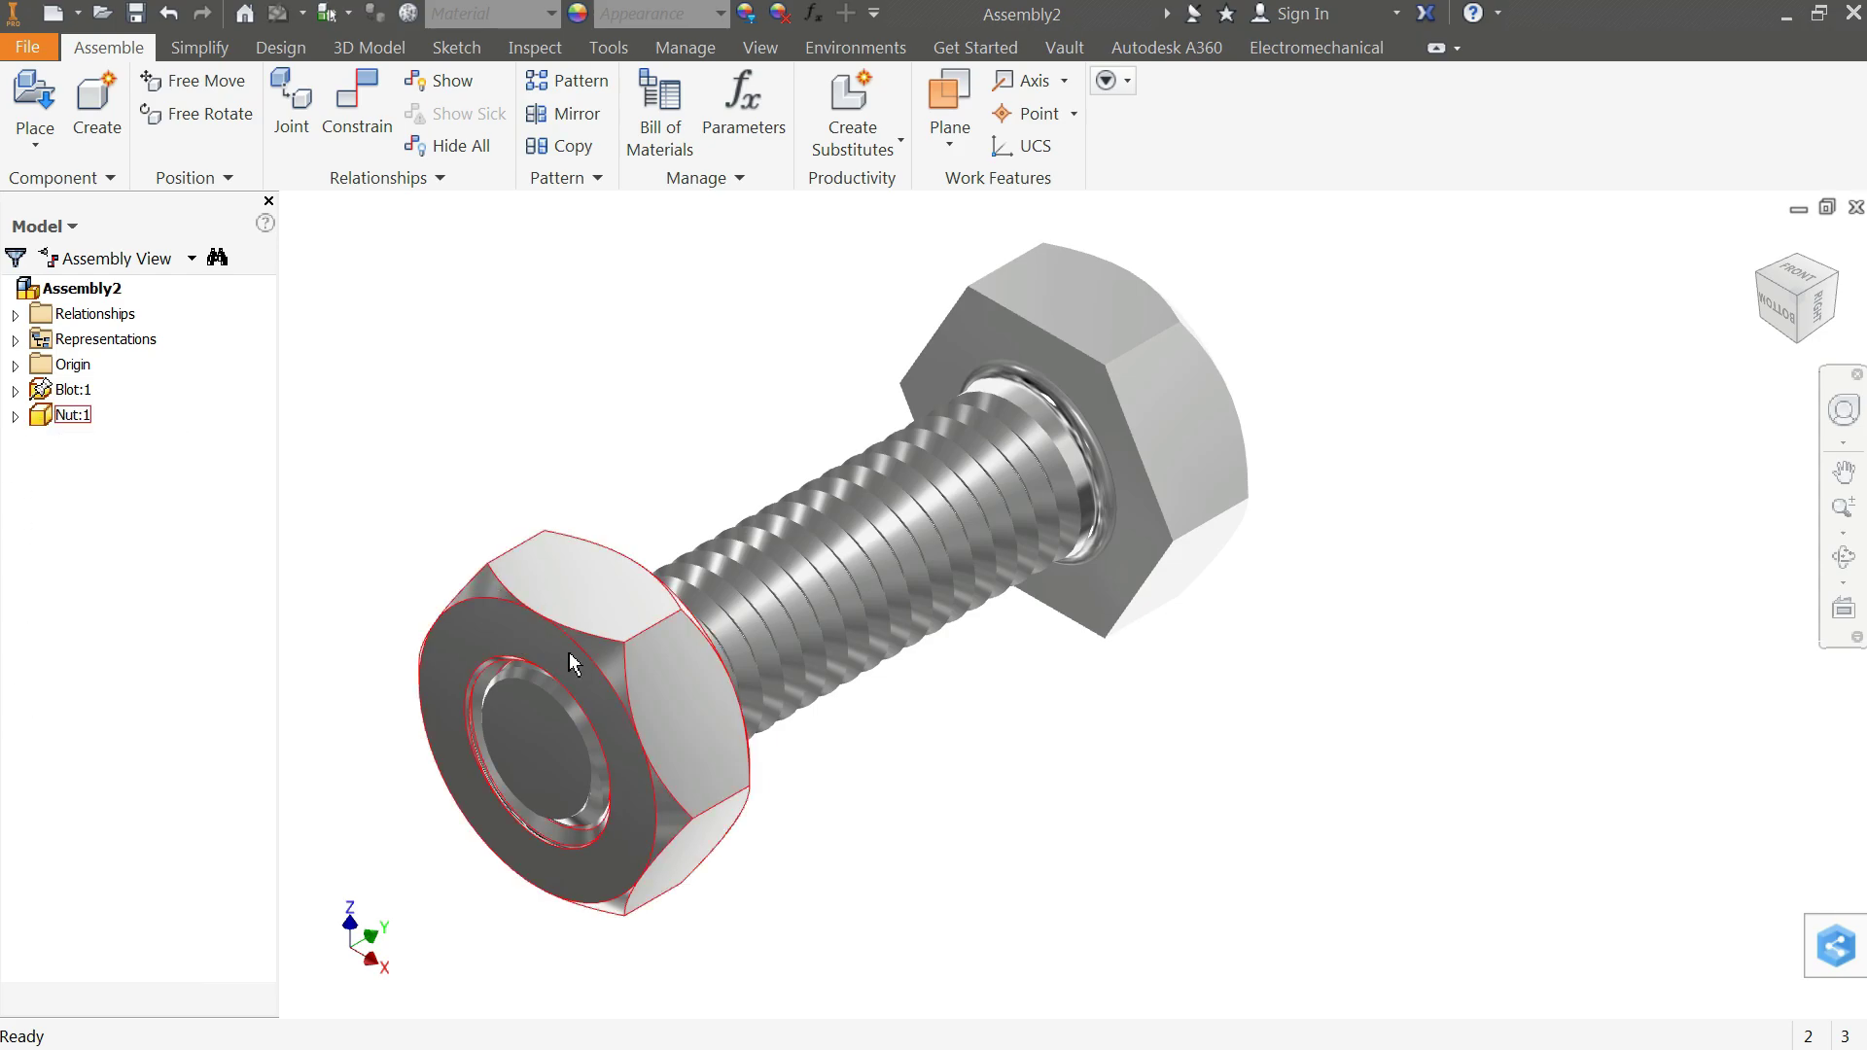
left_click(15, 314)
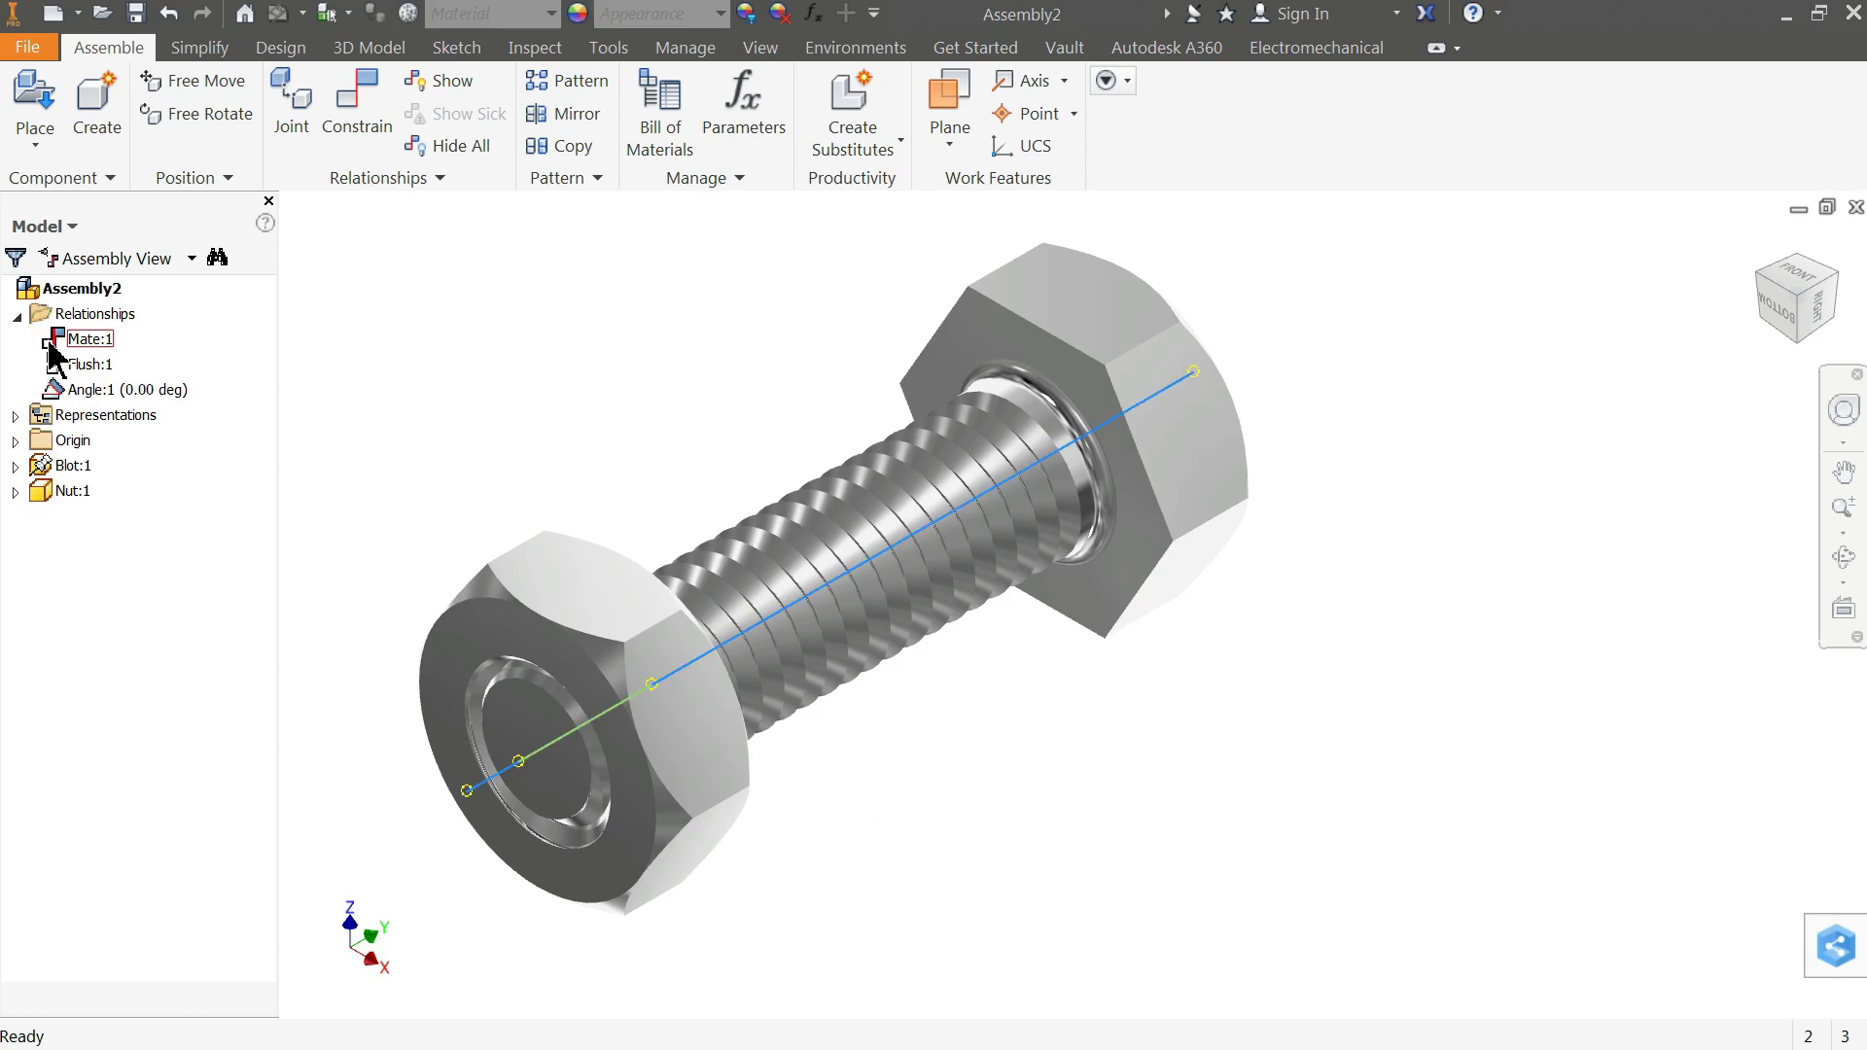
right_click(212, 358)
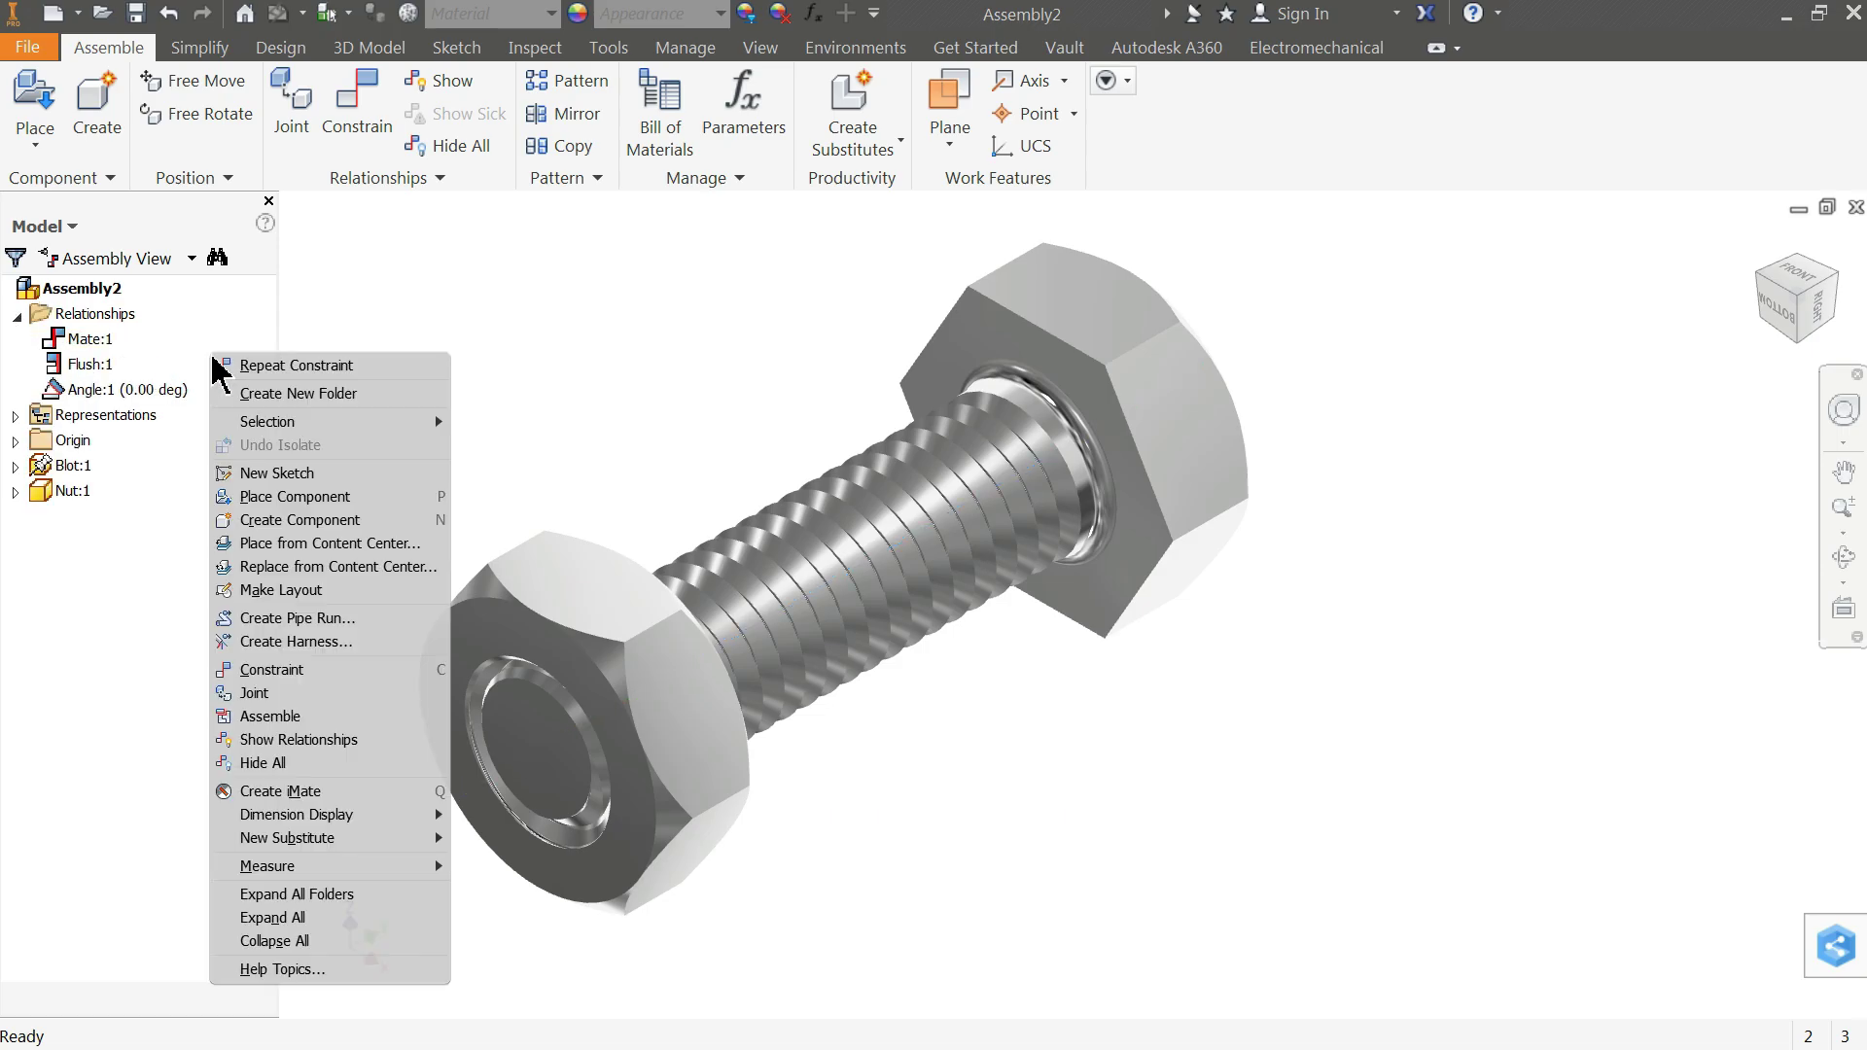
left_click(302, 941)
left_click(15, 314)
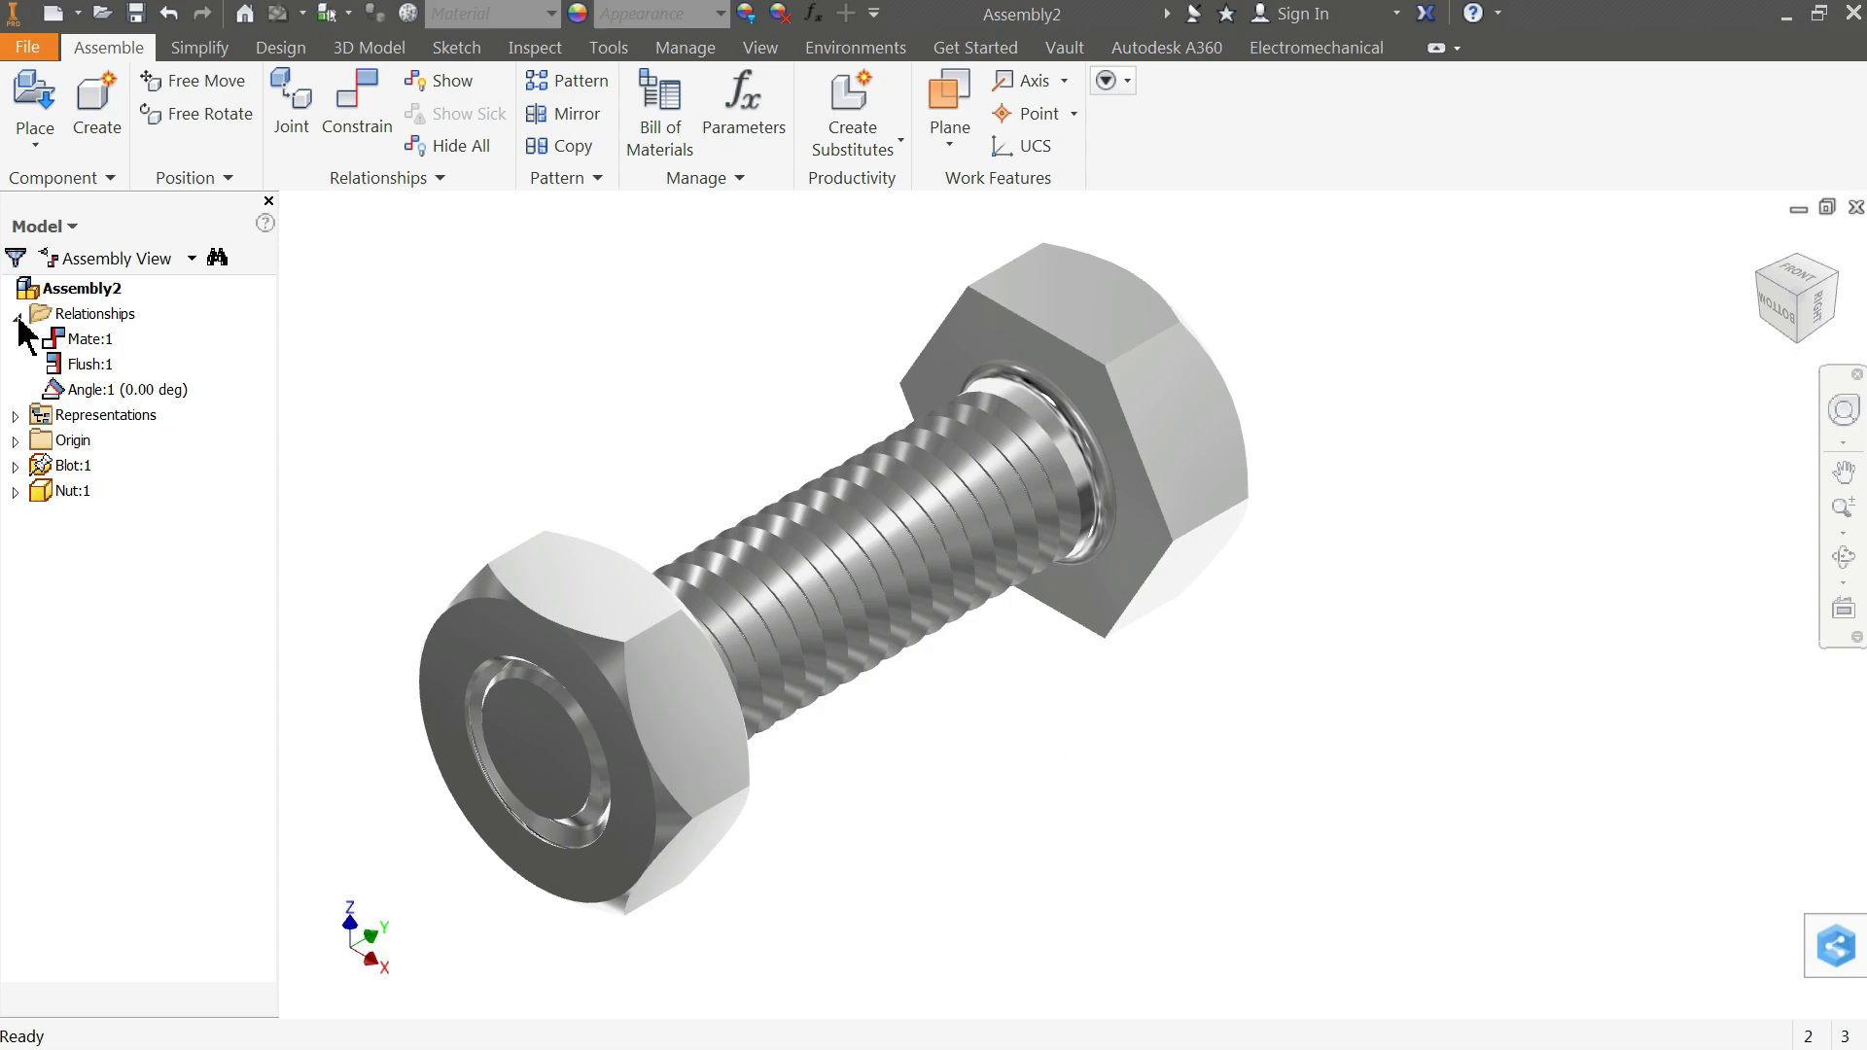
Step: Suppress the Angle:1 relationship and check Mate:1 on the model
left_click(101, 369)
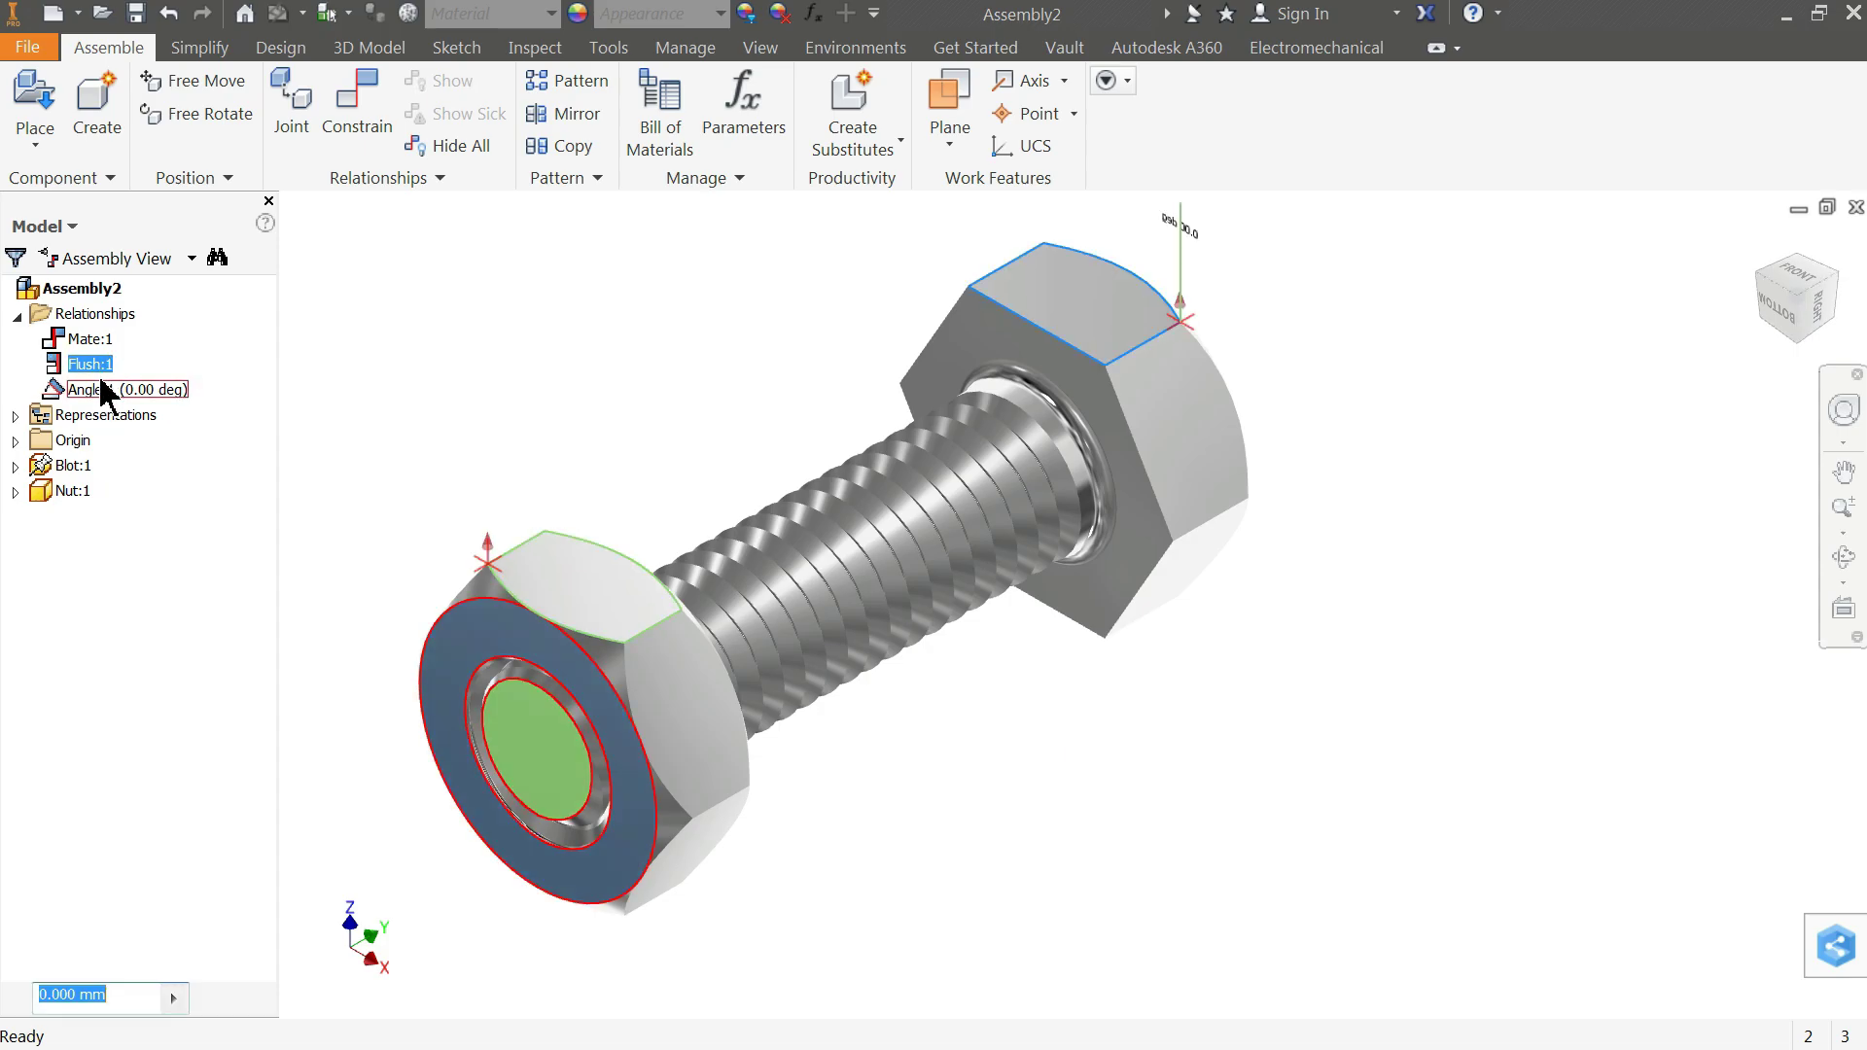
left_click(105, 391, "ctrl")
right_click(104, 389)
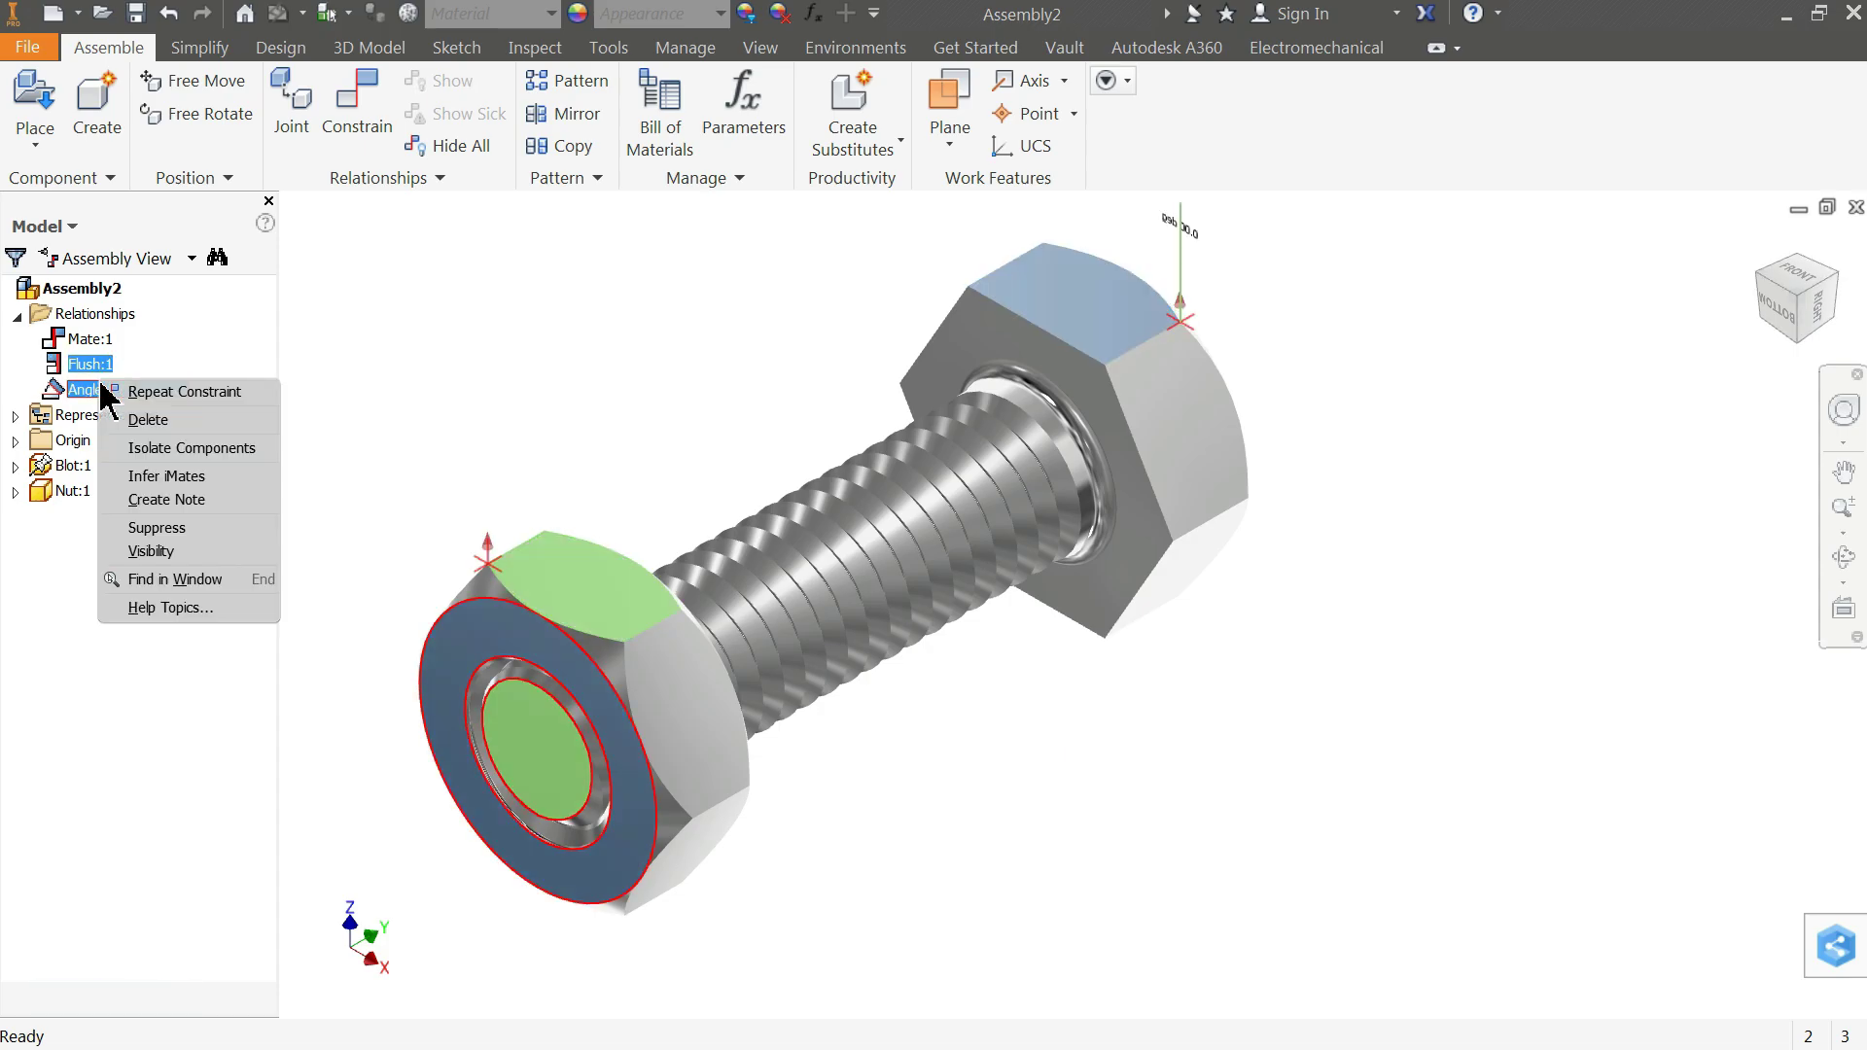
left_click(189, 528)
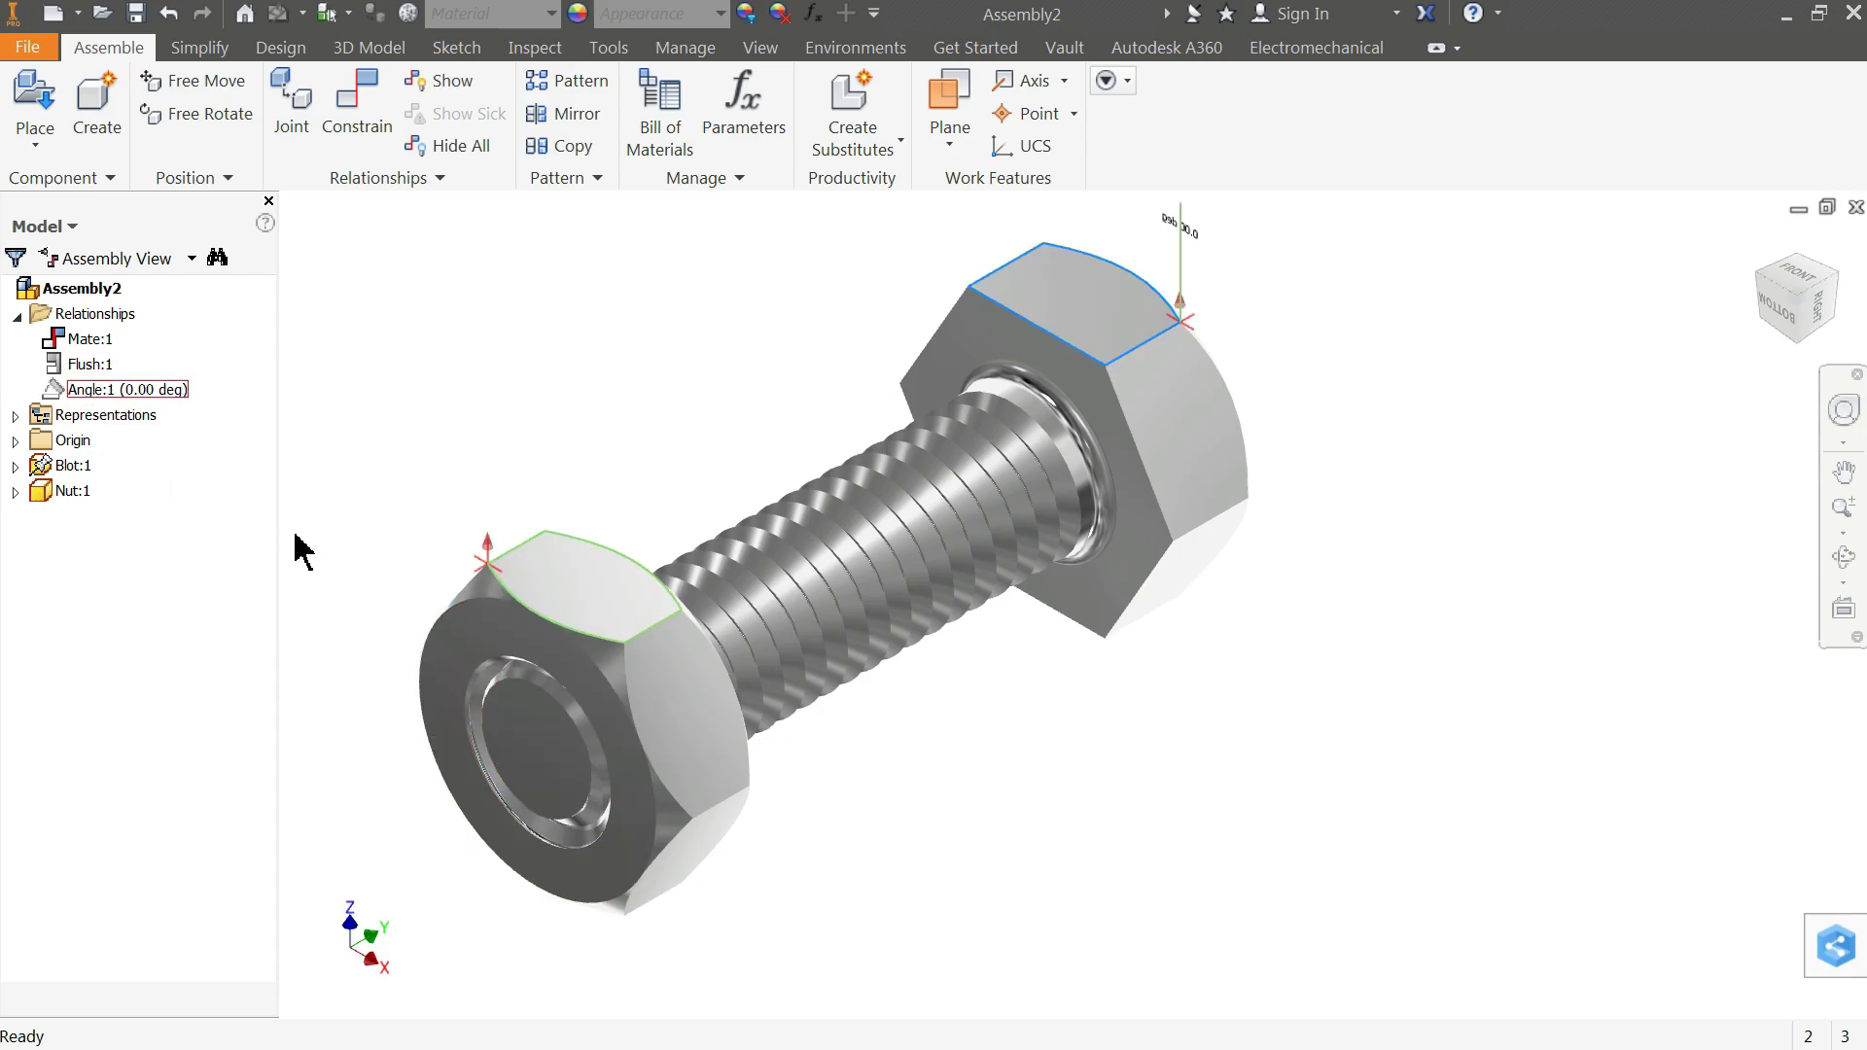
left_click(83, 340)
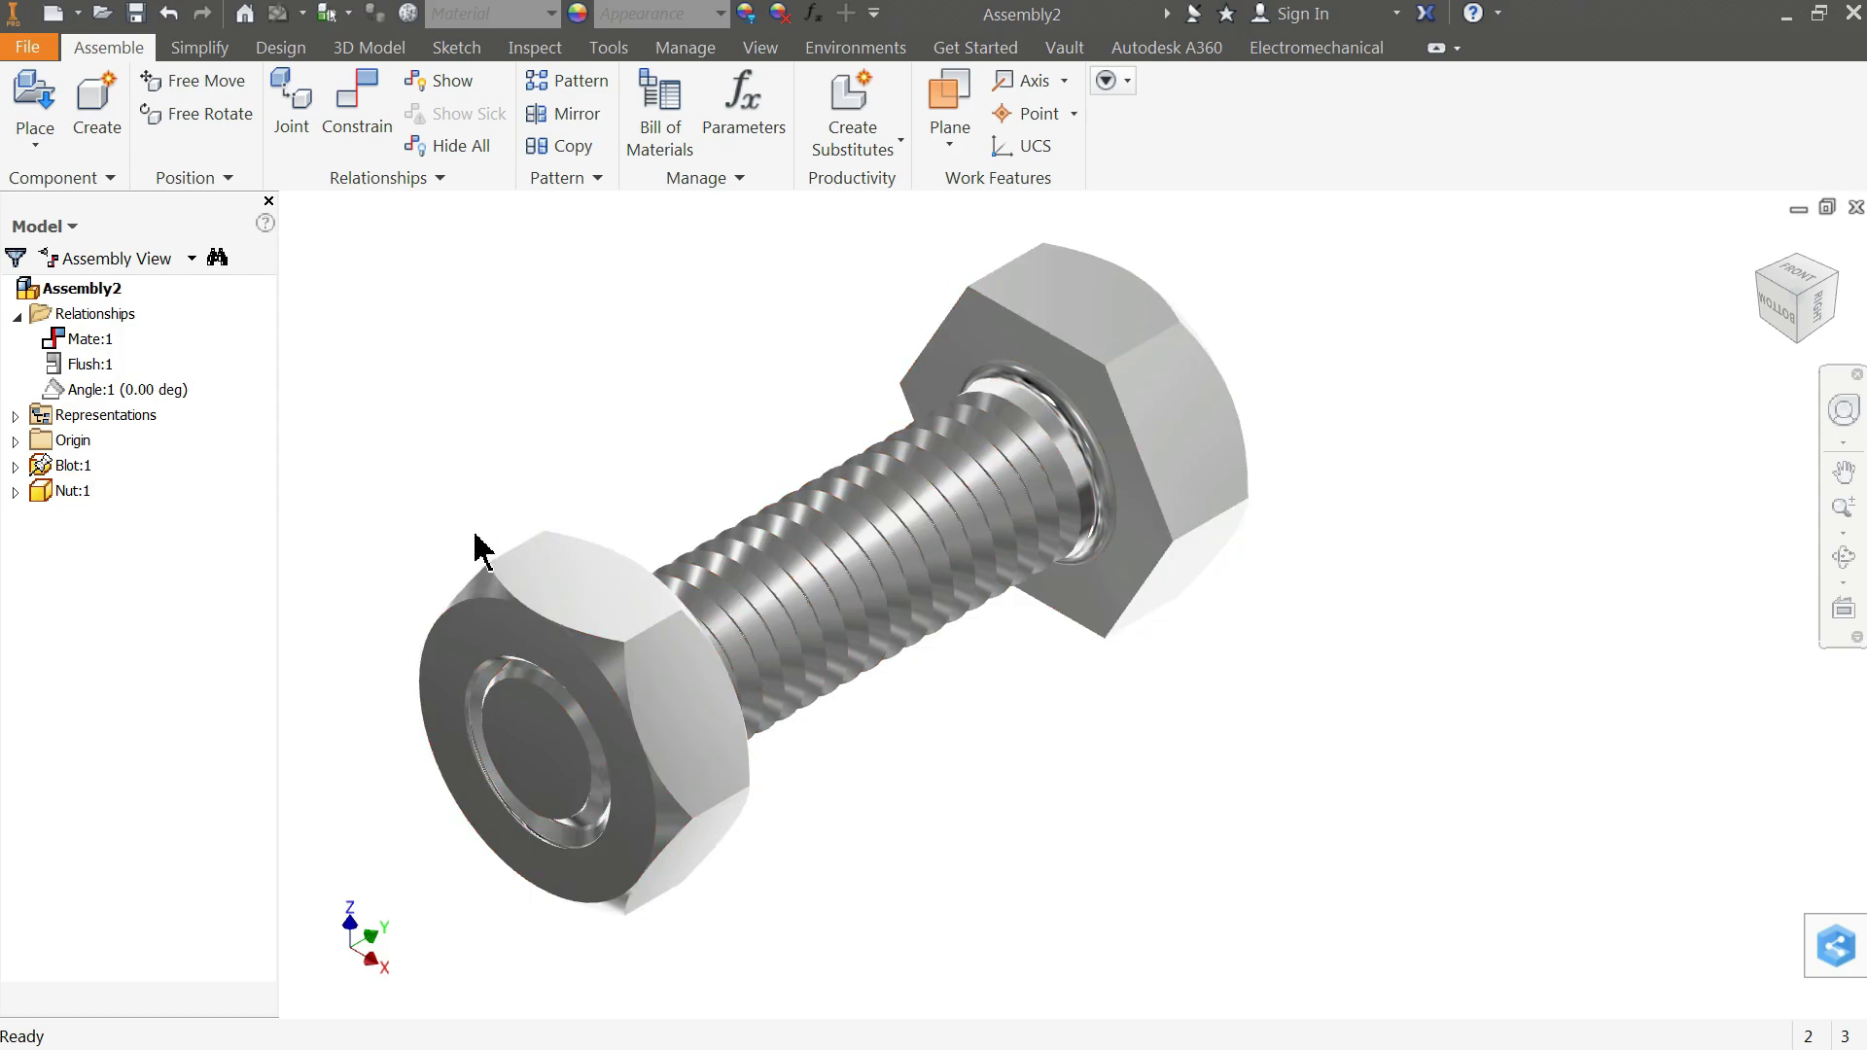
Step: Enter Dynamic Simulation from the Environments tab, declining the tutorial
left_click(857, 49)
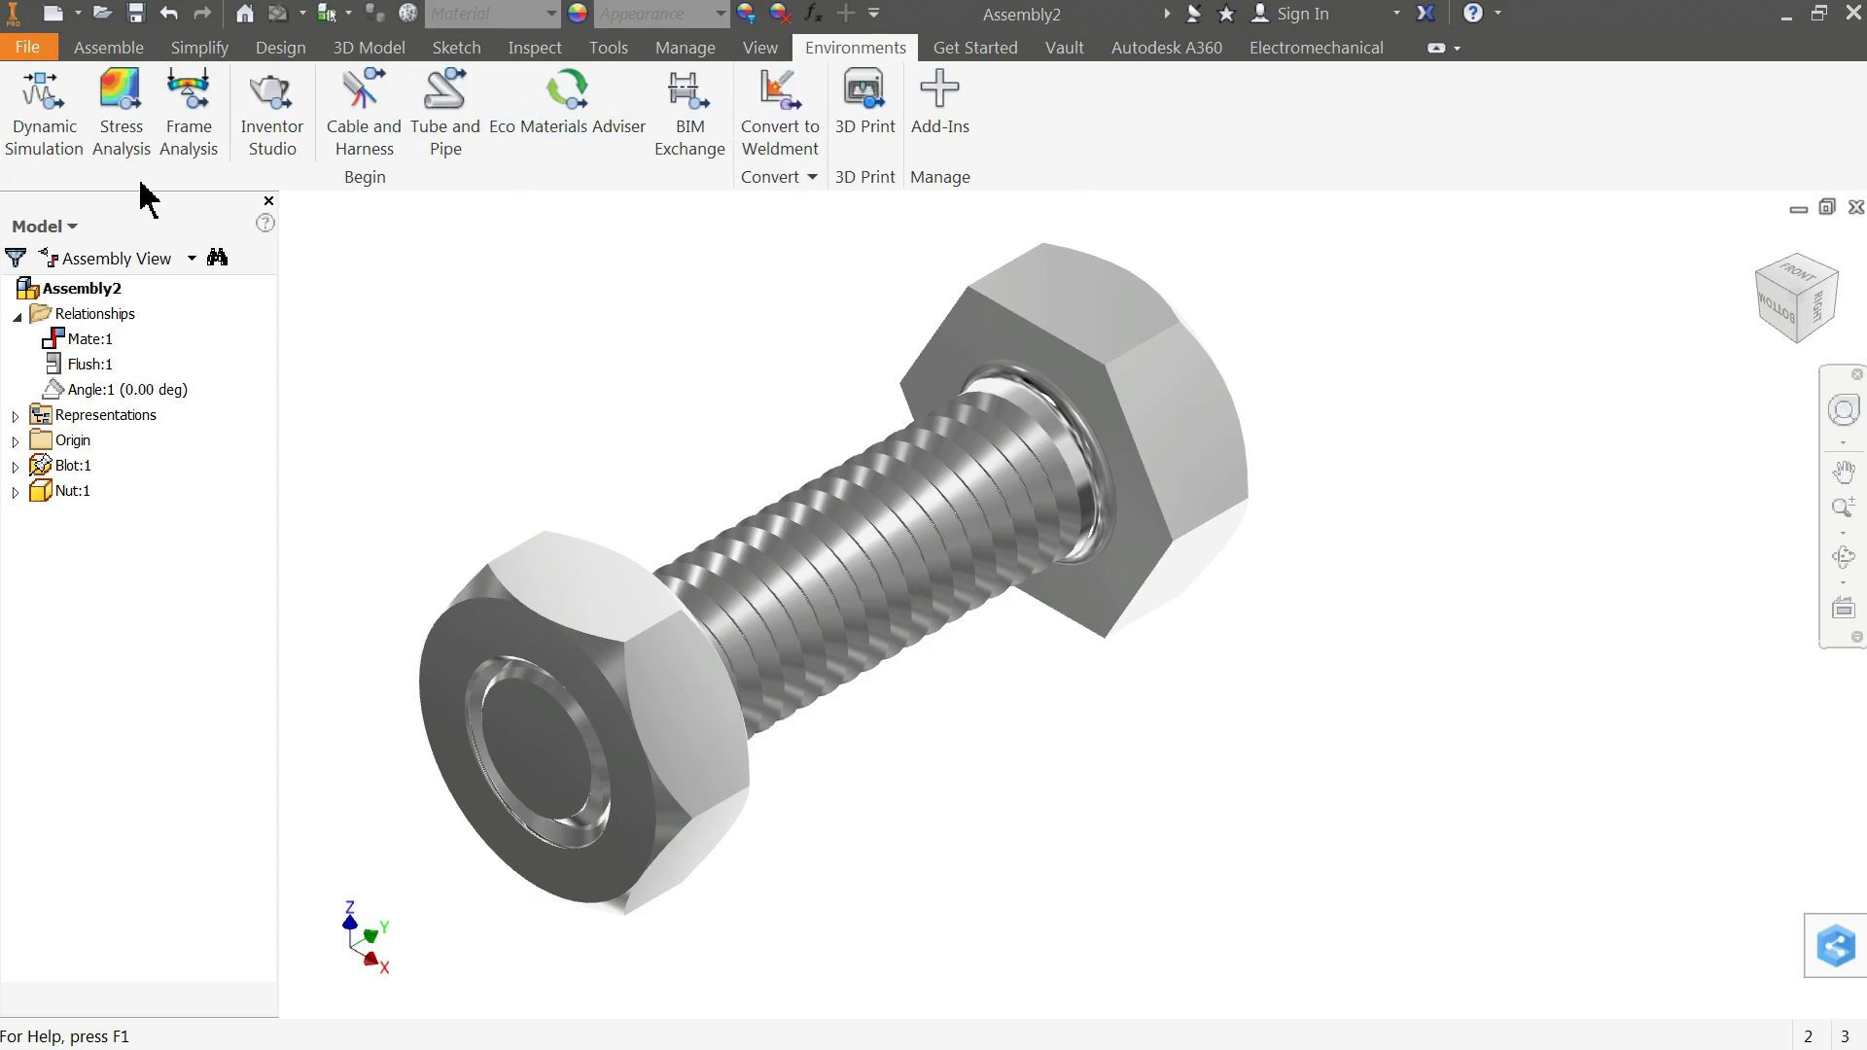
left_click(44, 136)
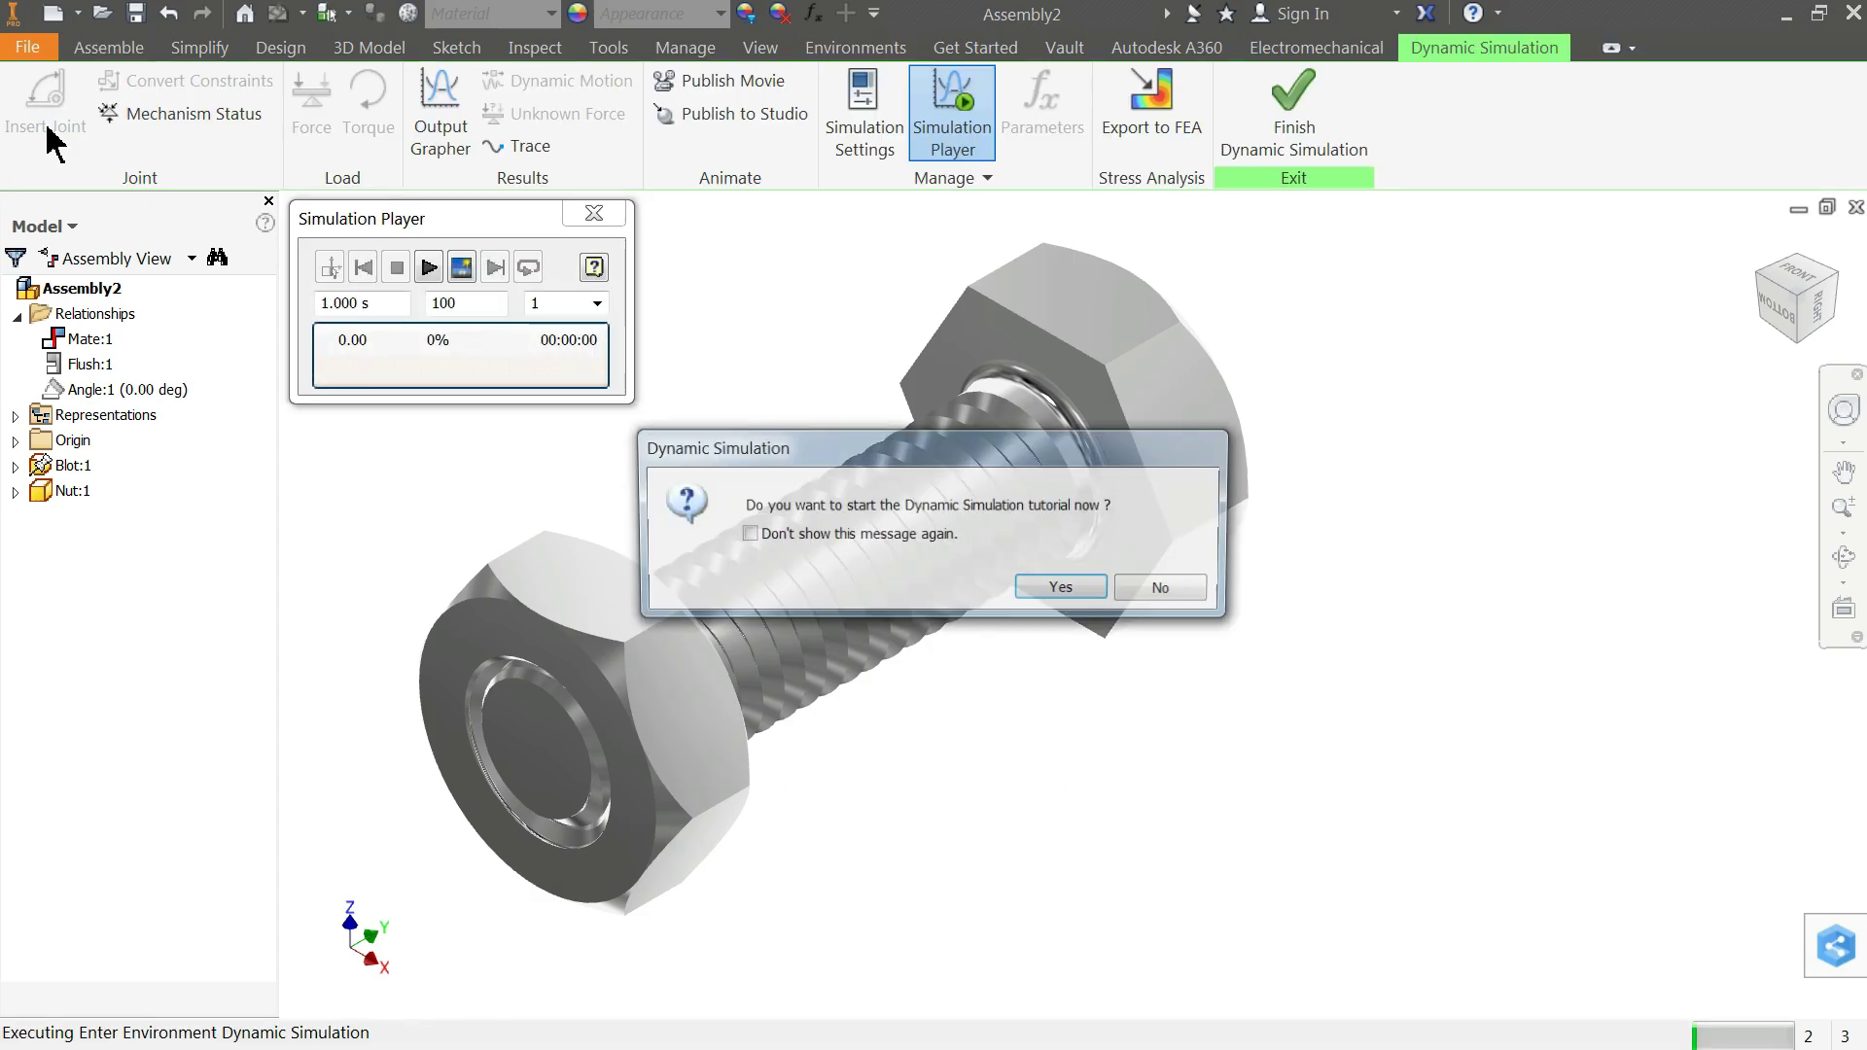
left_click(1165, 590)
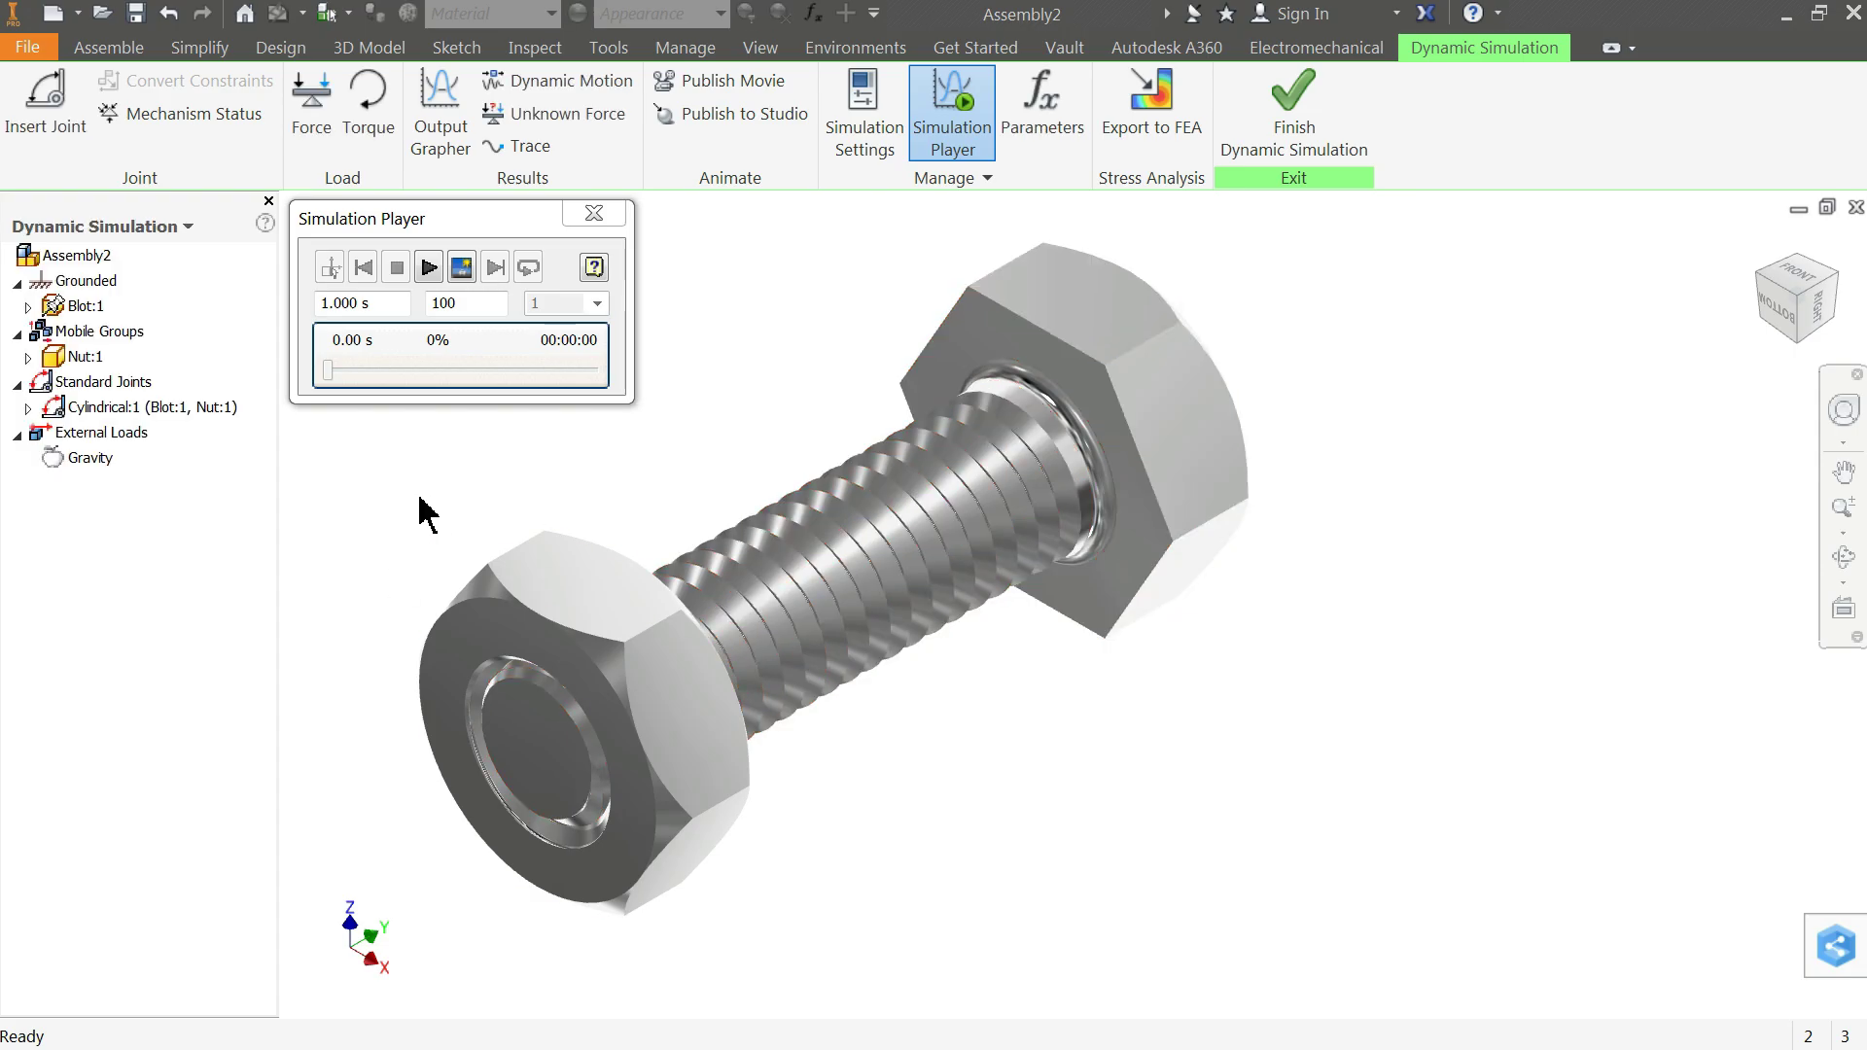
Step: Insert a Screw joint and pick the bolt head as its first component
left_click(49, 126)
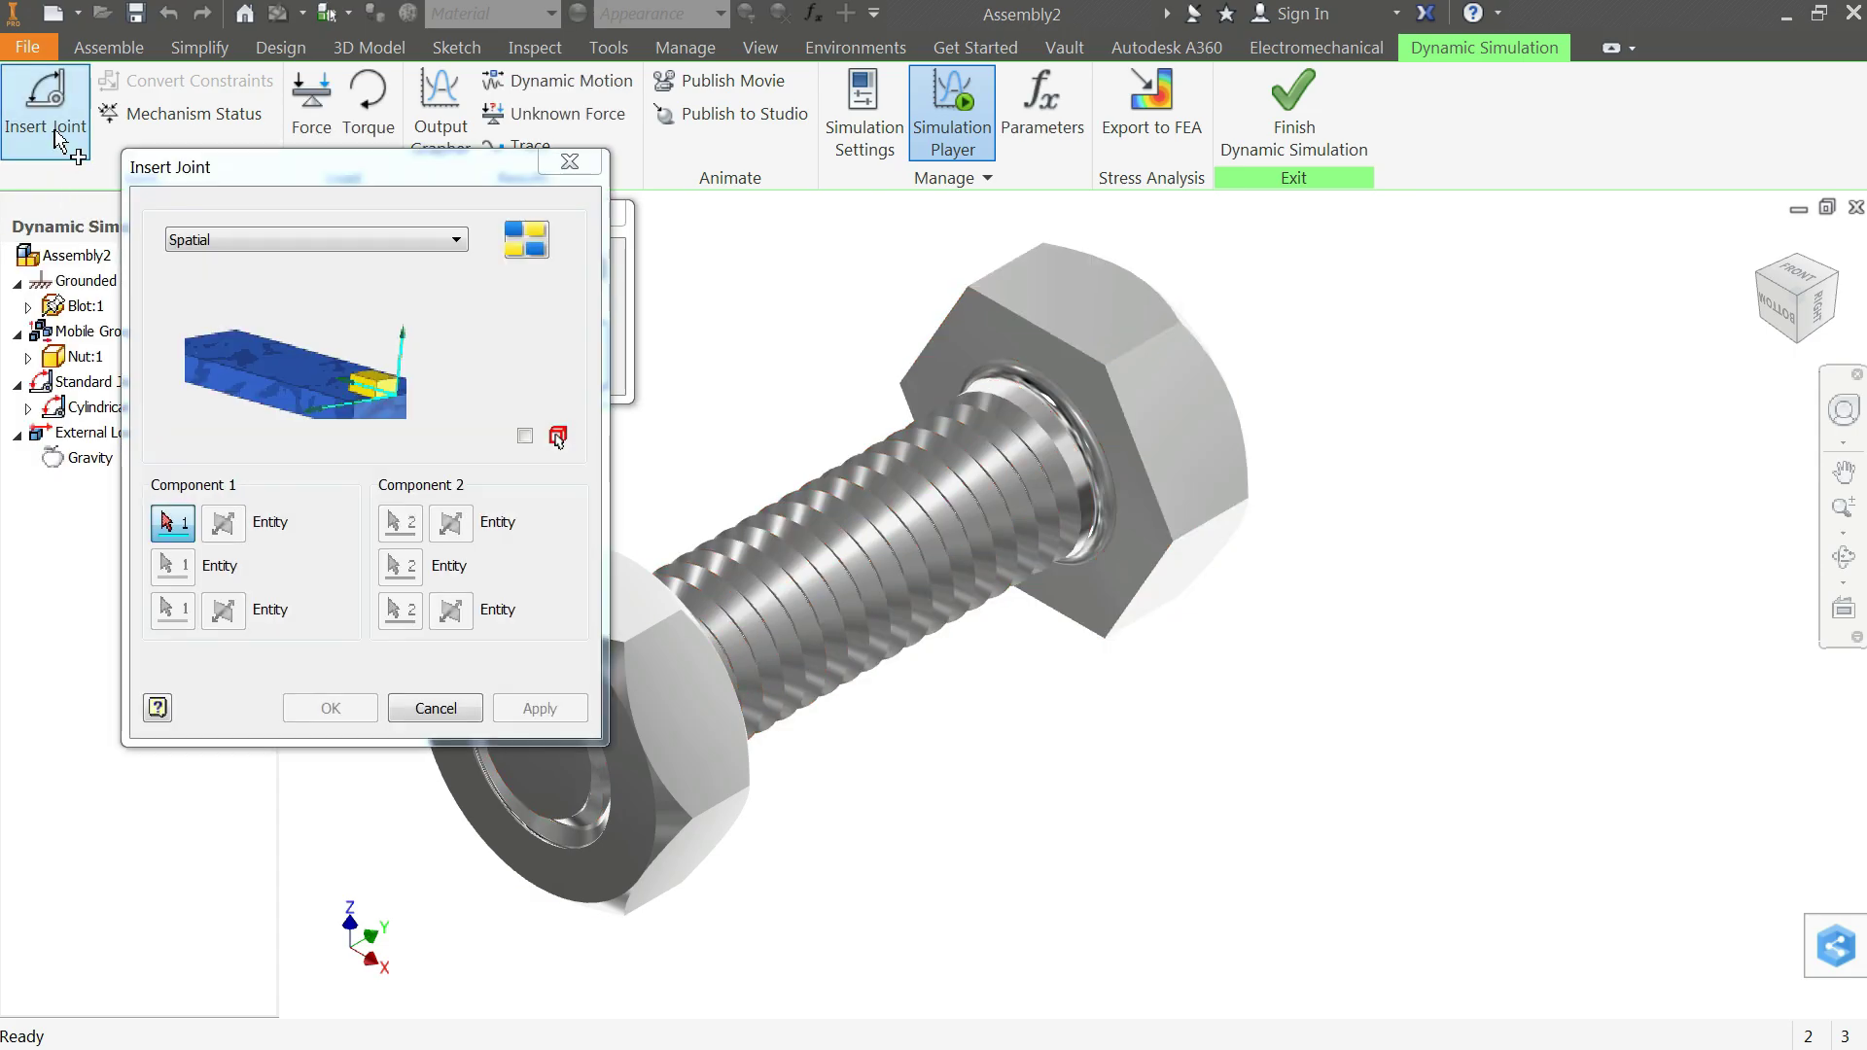
left_click(243, 241)
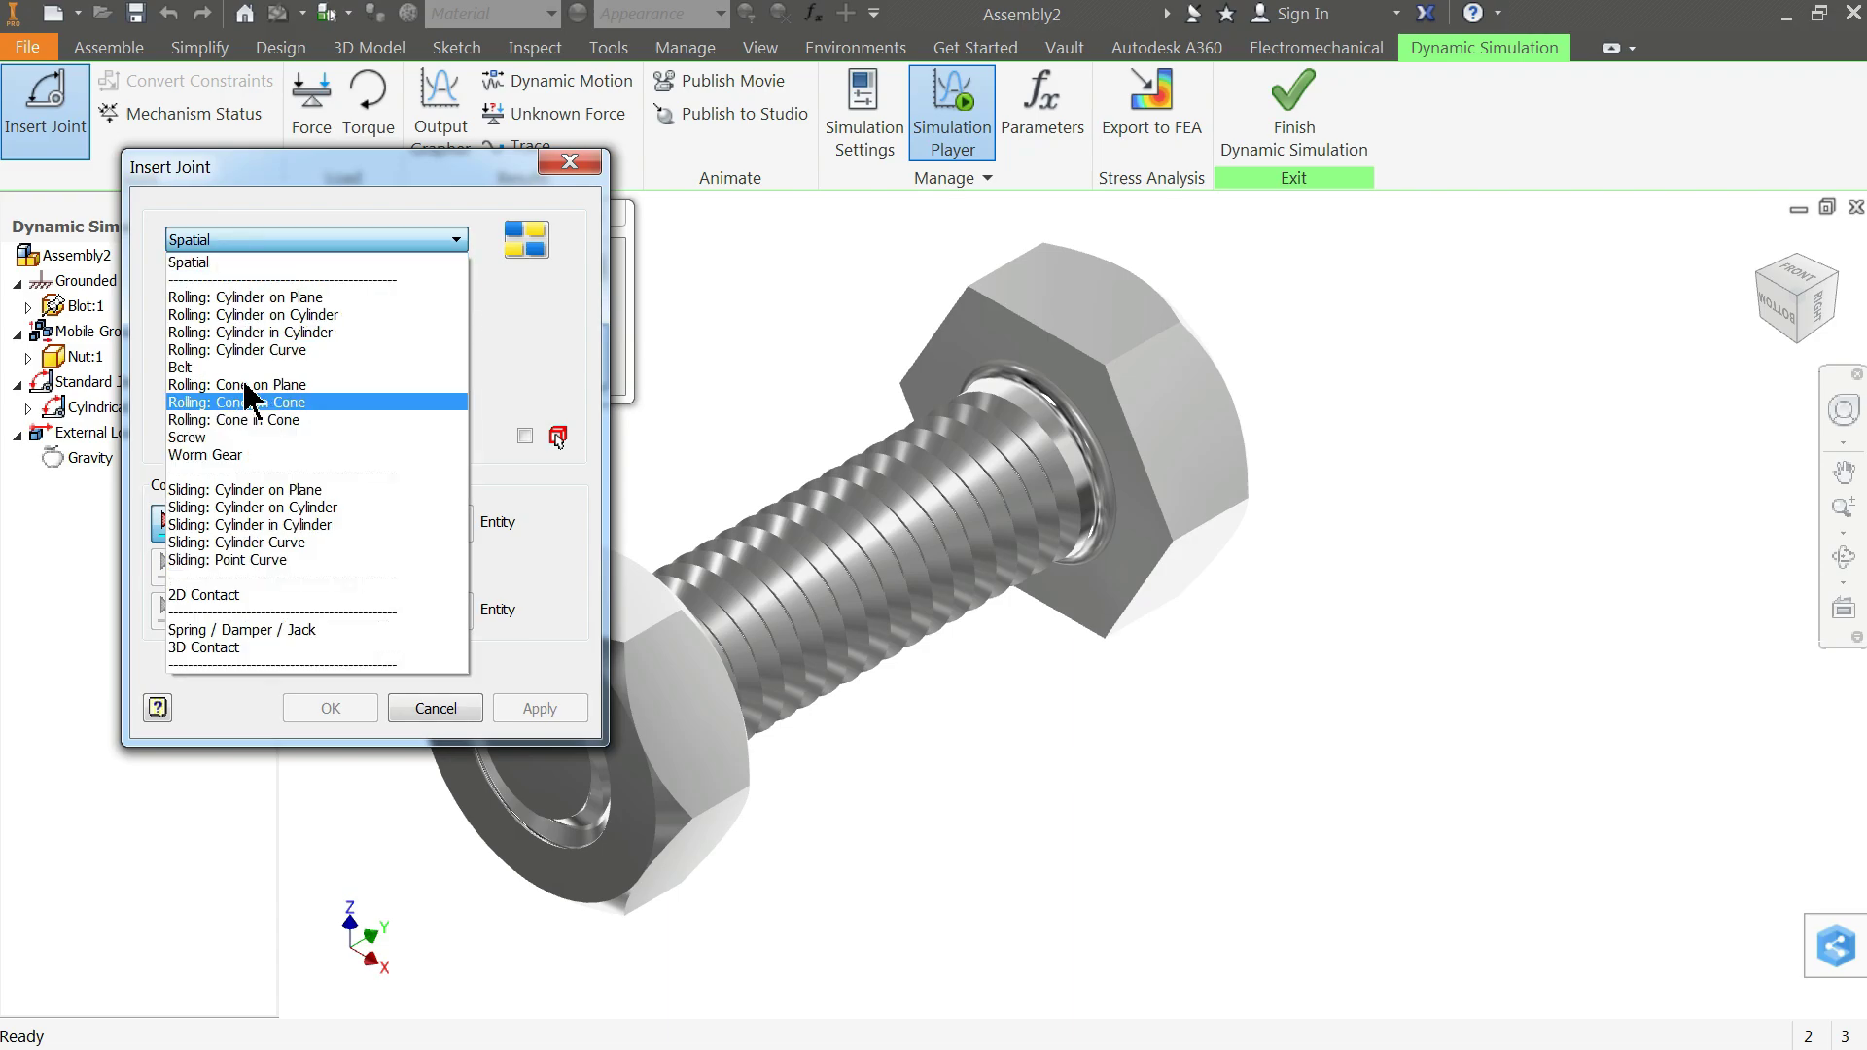
left_click(199, 437)
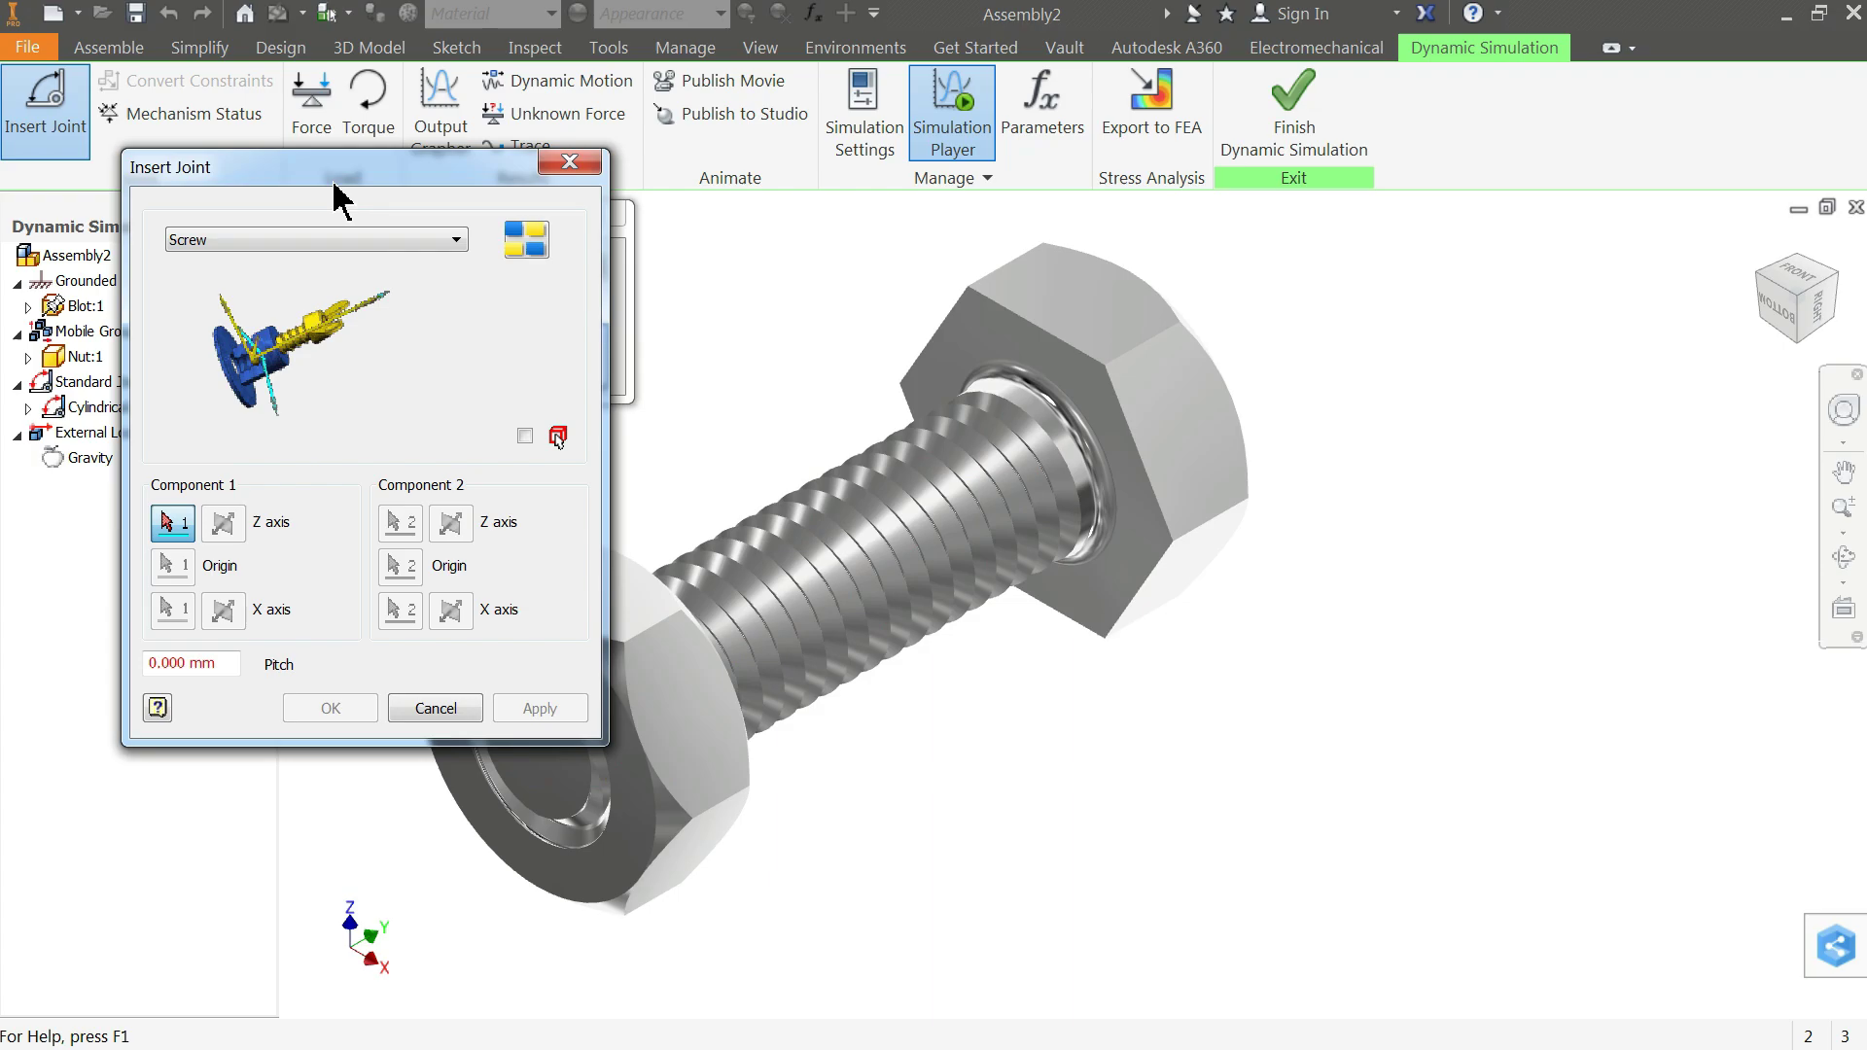
left_click_drag(333, 185, 433, 219)
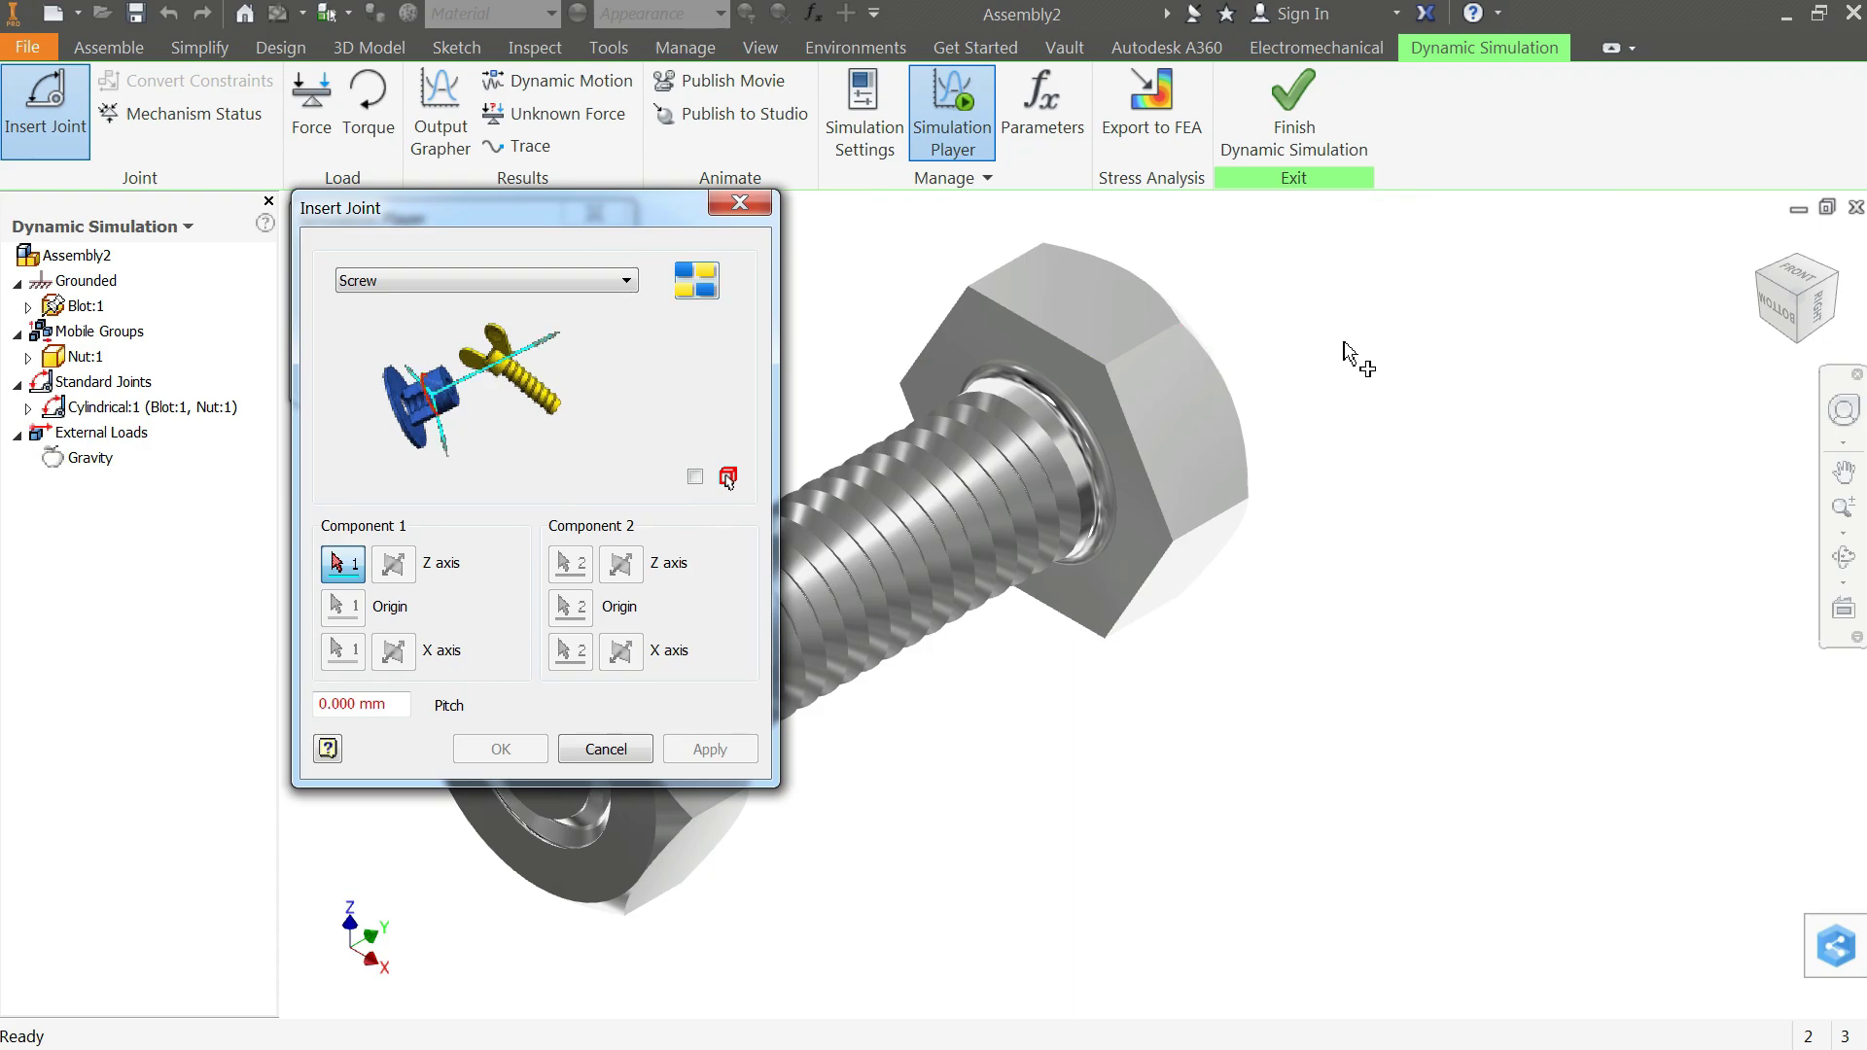
middle_click_drag(1345, 345, 1255, 374, "shift")
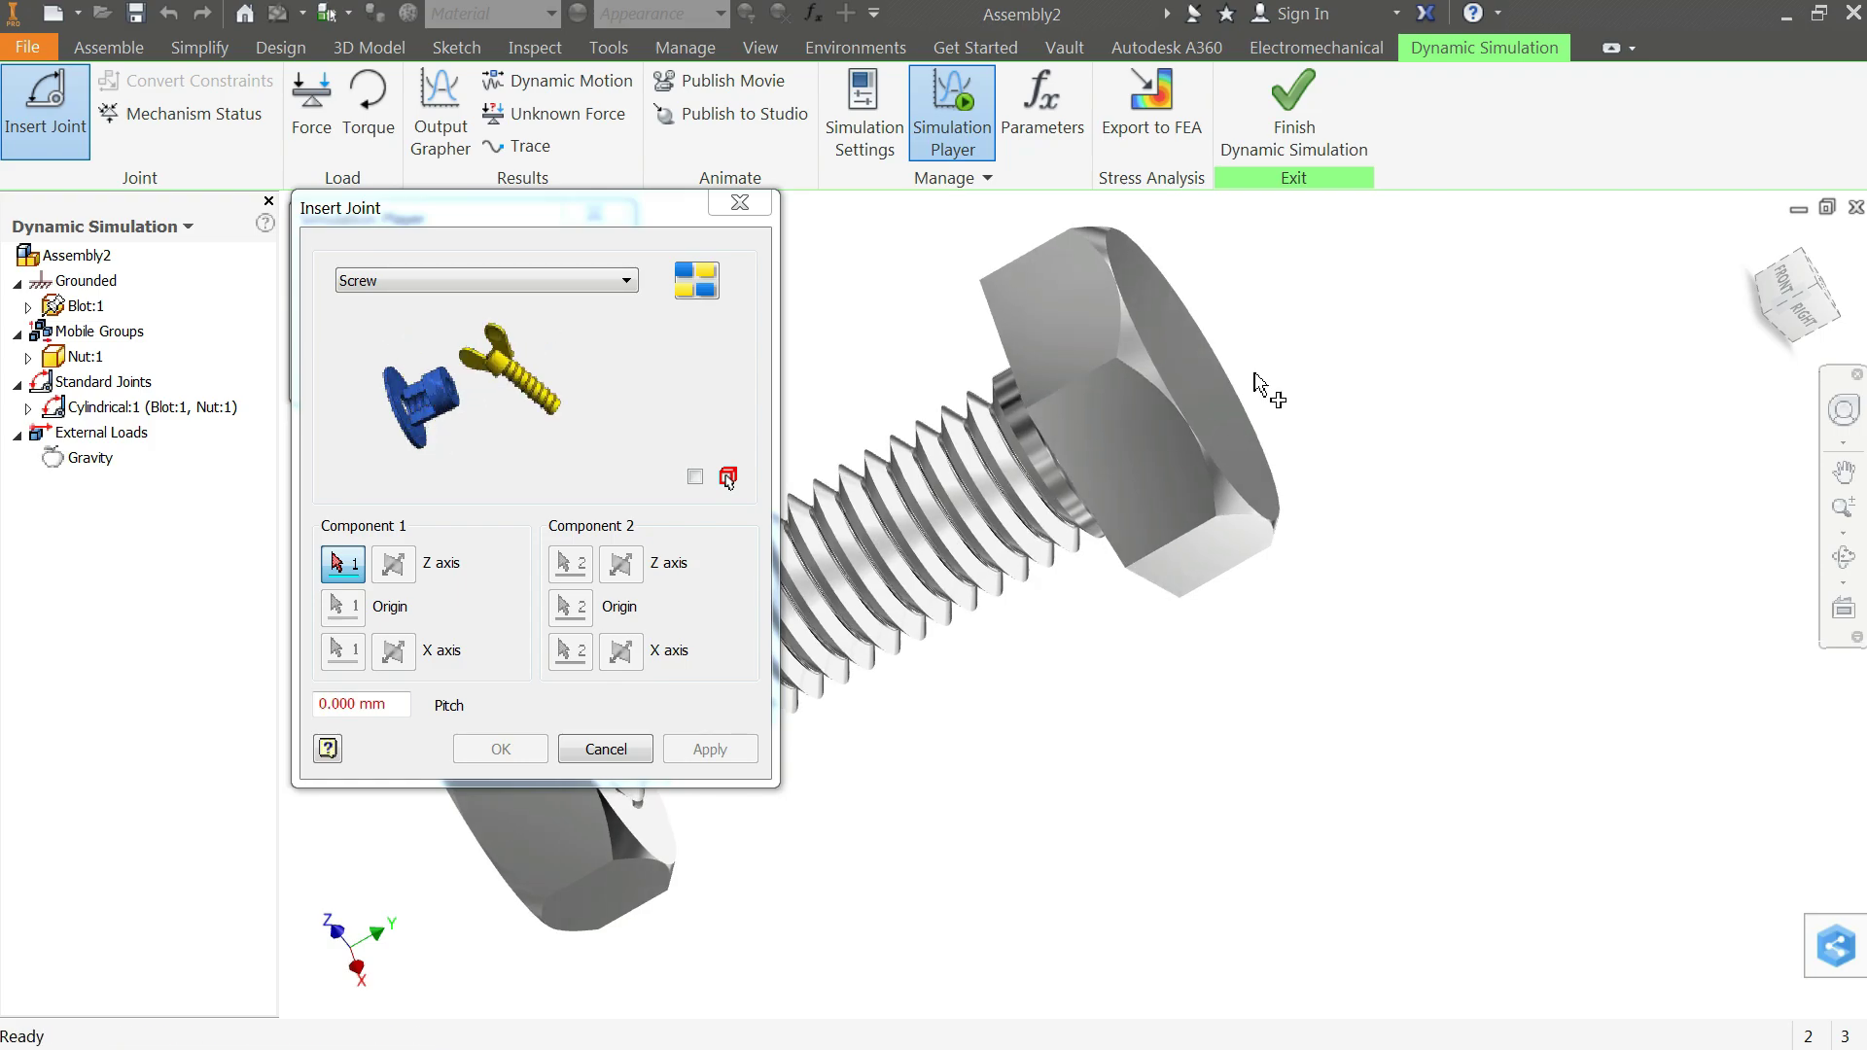
left_click(1157, 399)
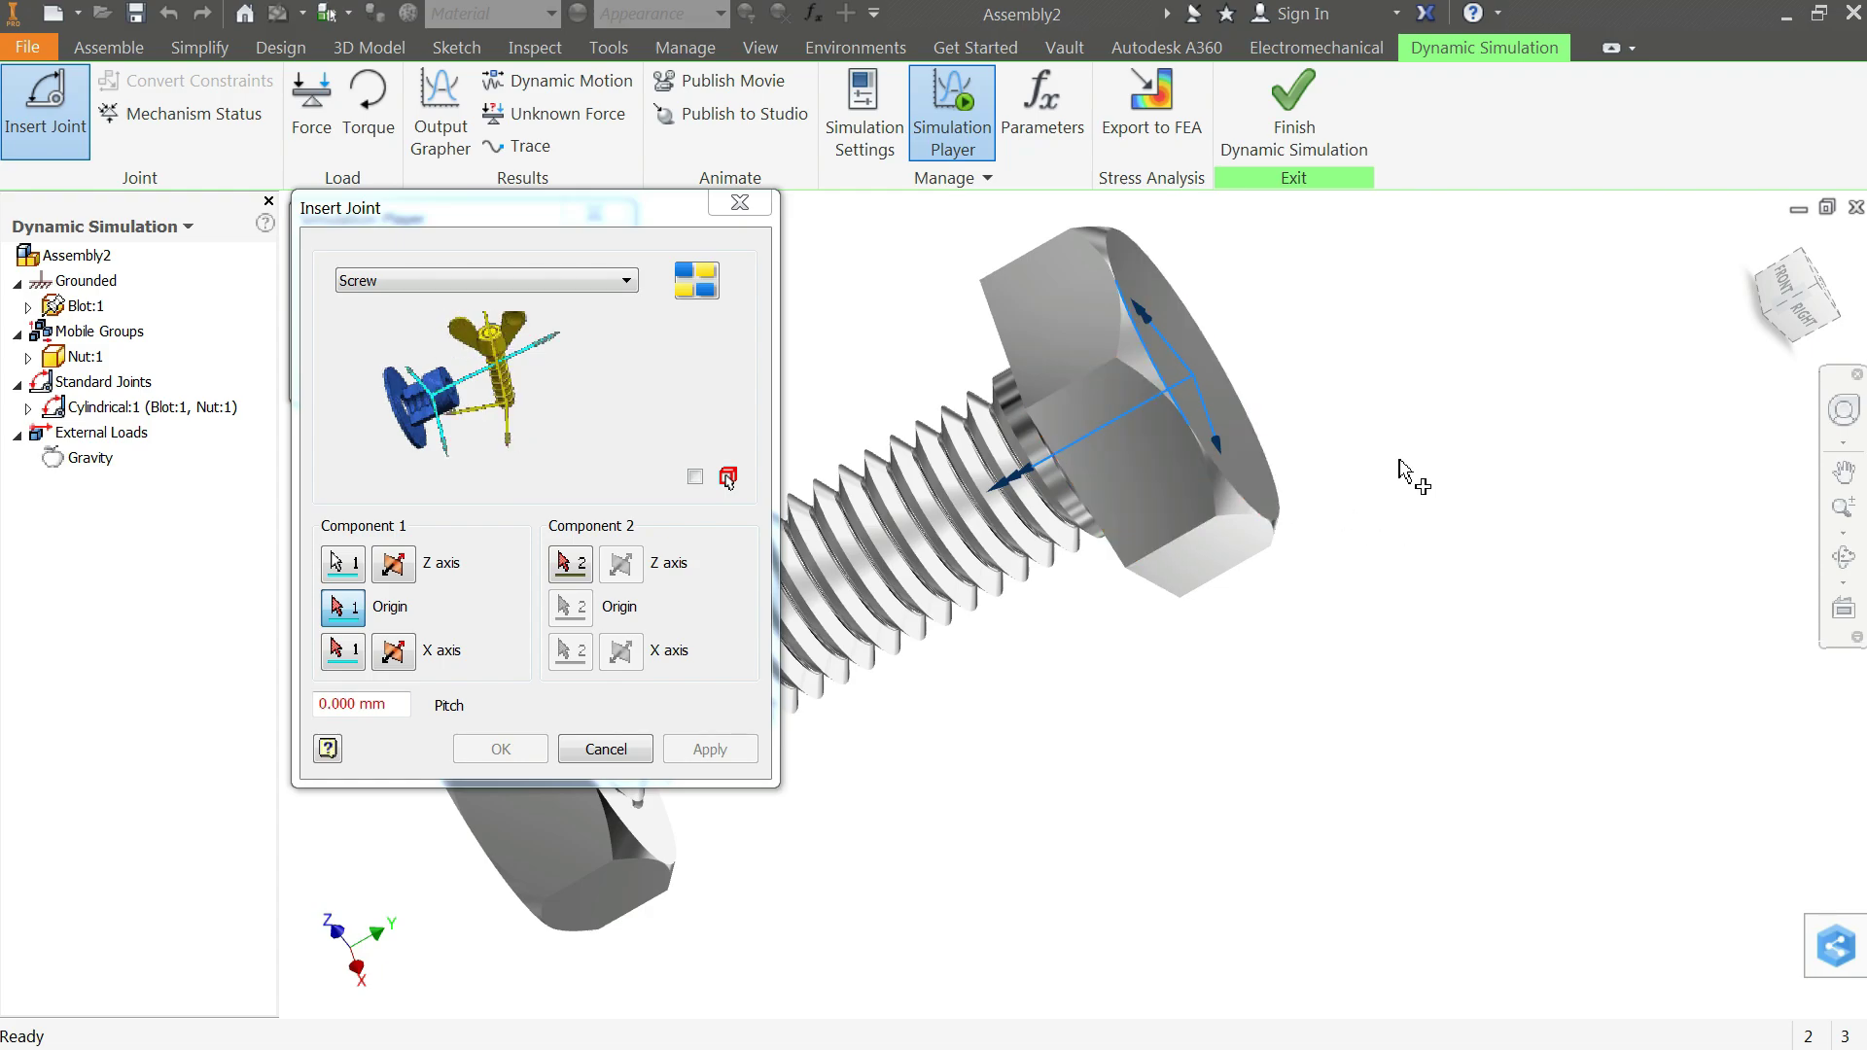
Step: Pick the nut's edge as the second component and set the pitch to 1.7 mm
middle_click_drag(1401, 465, 1485, 437, "shift")
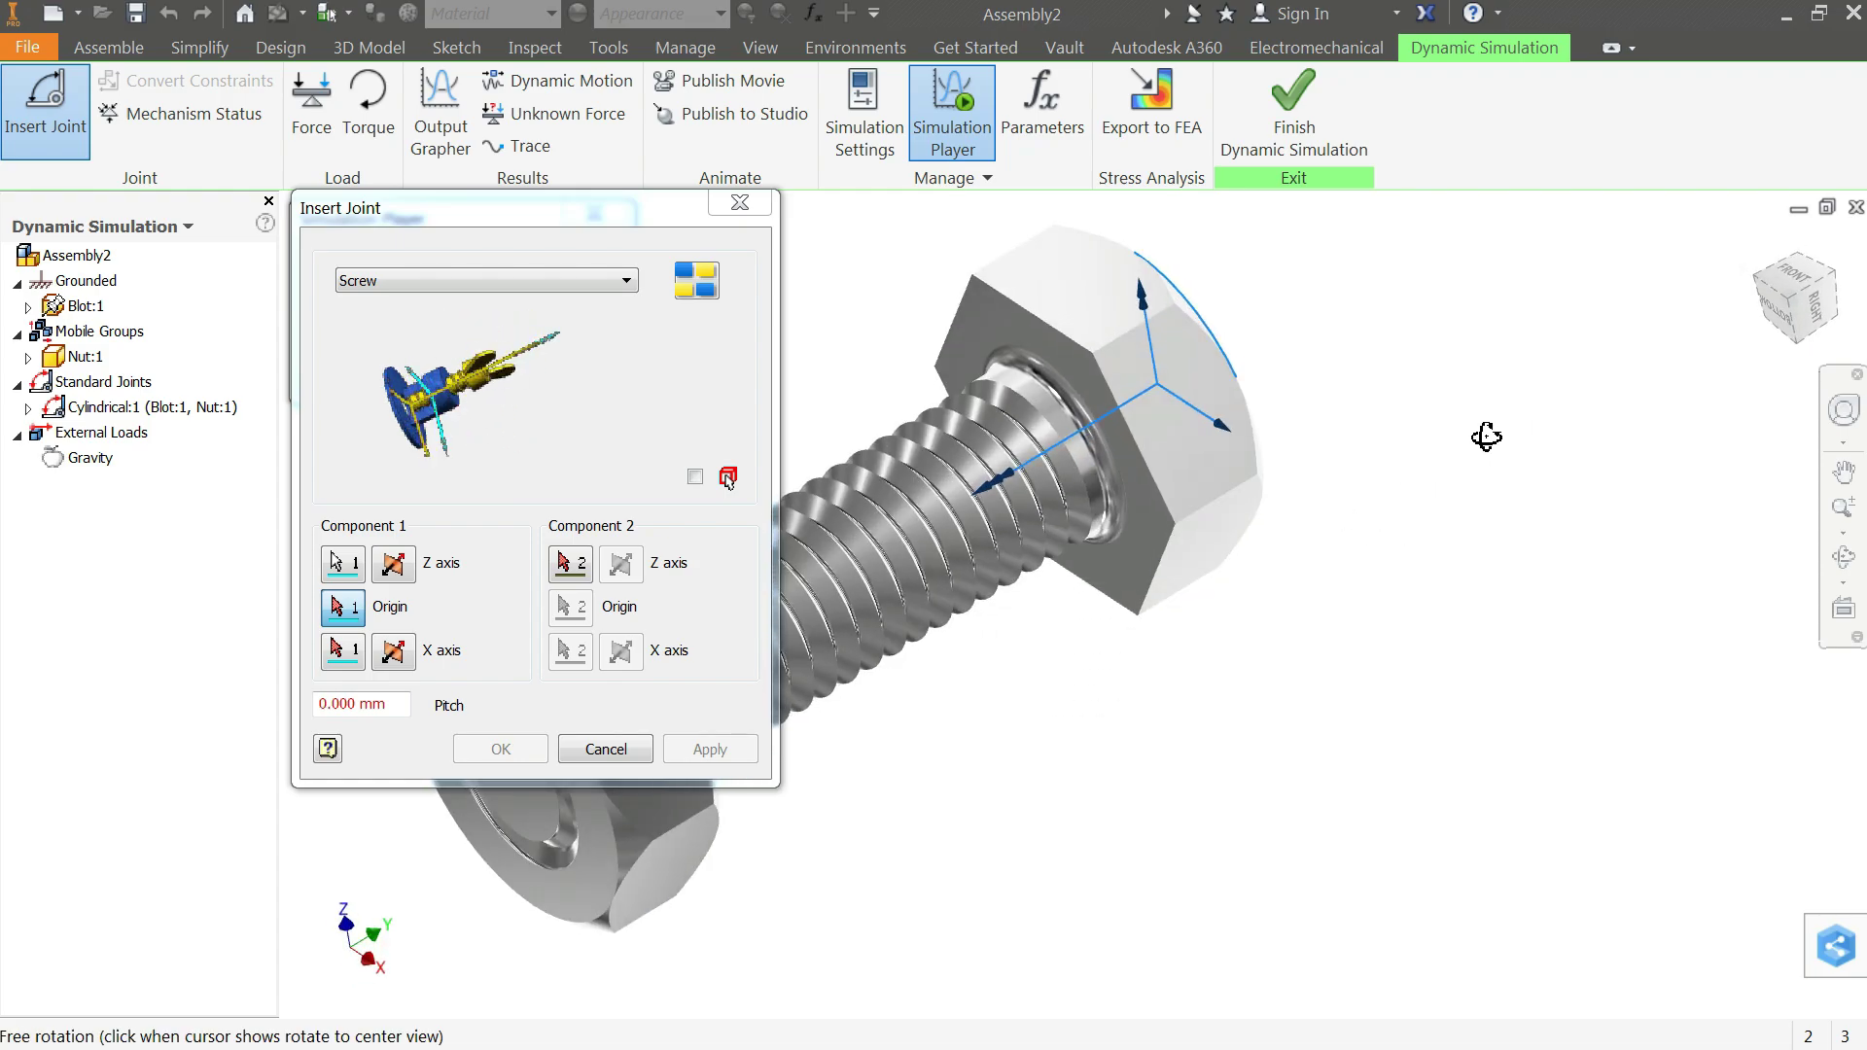
left_click(568, 570)
left_click_drag(492, 216, 1501, 271)
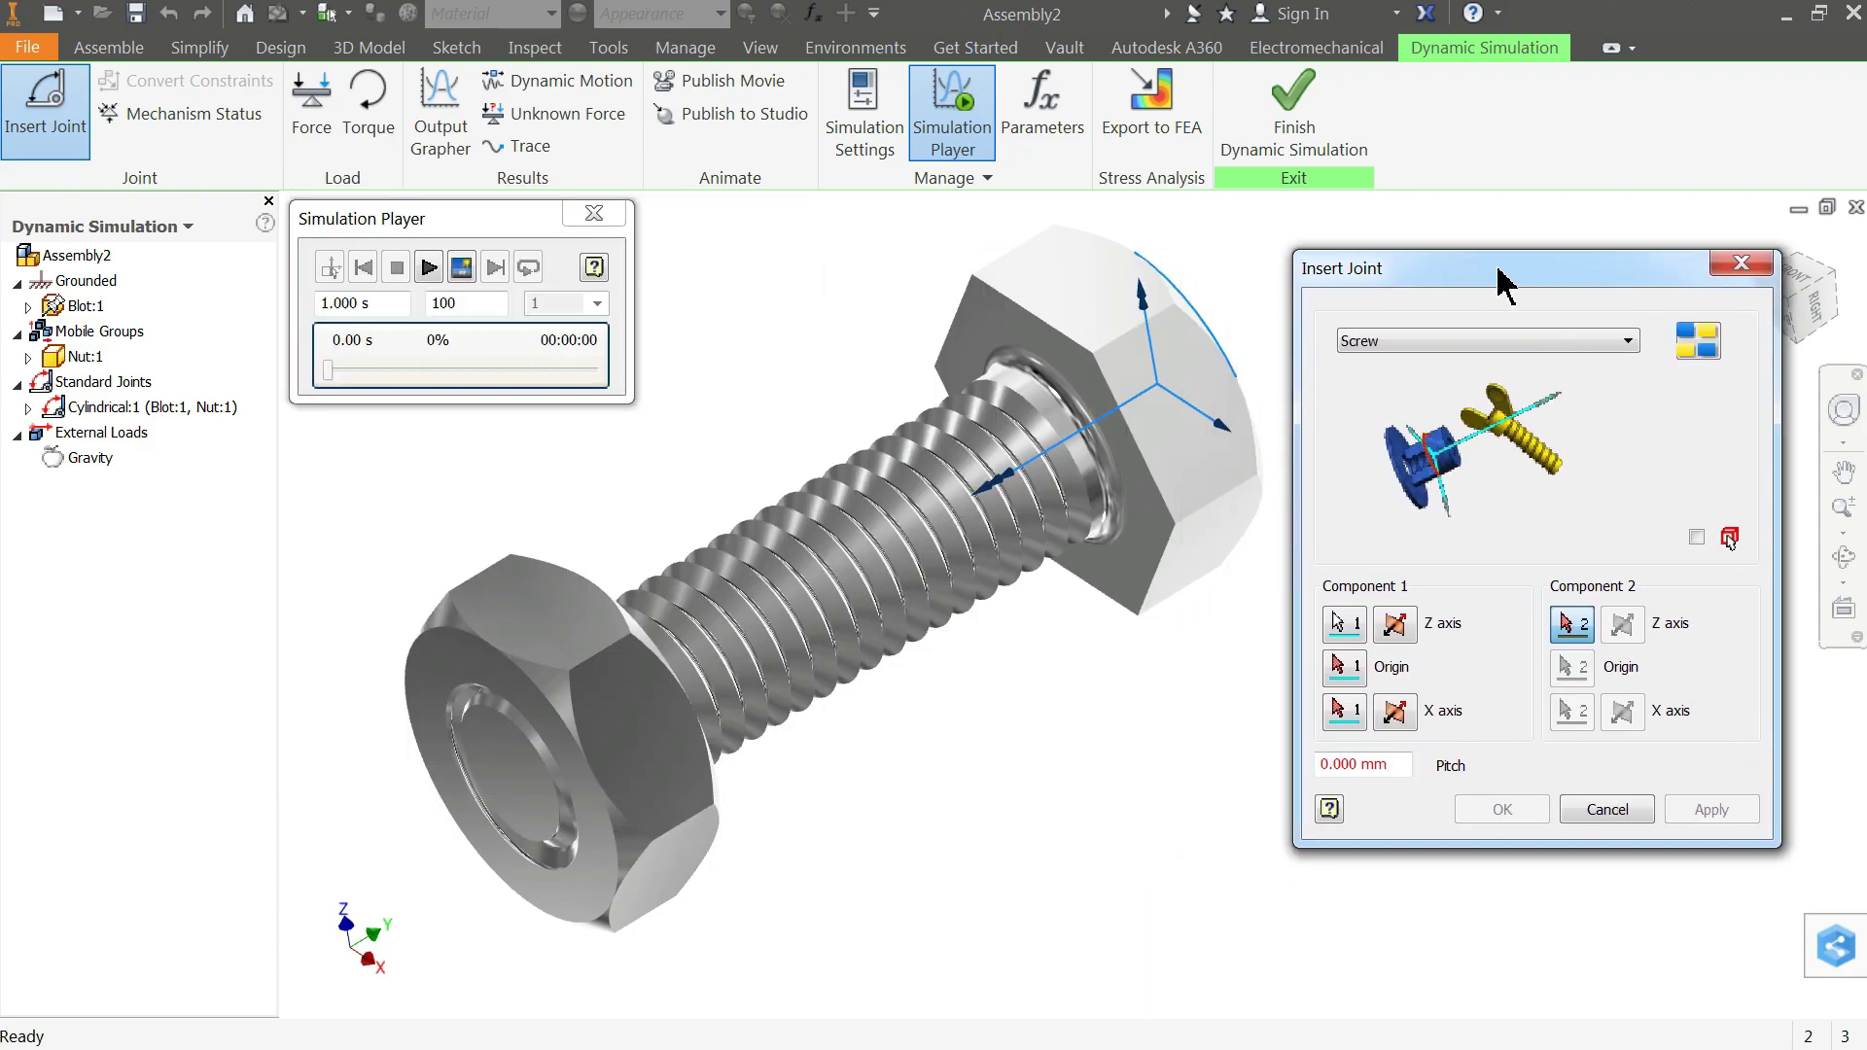
left_click(552, 702)
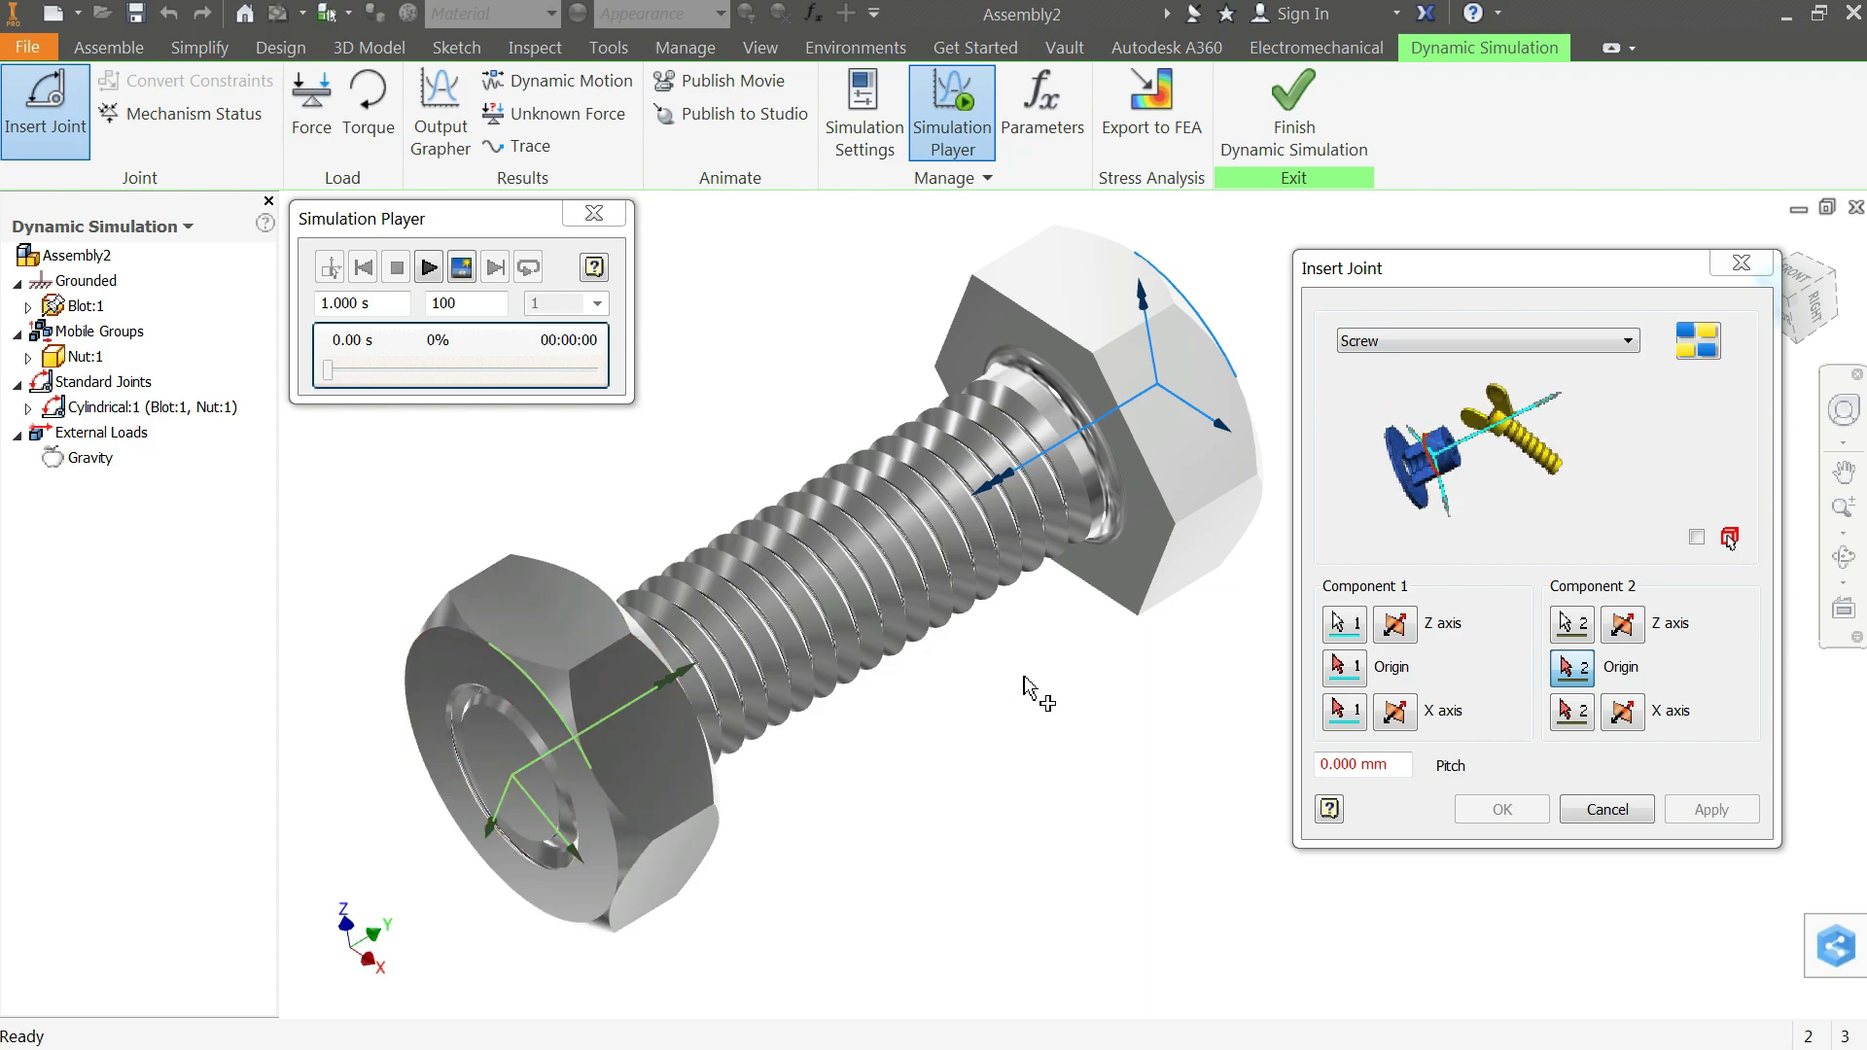
left_click(1400, 764)
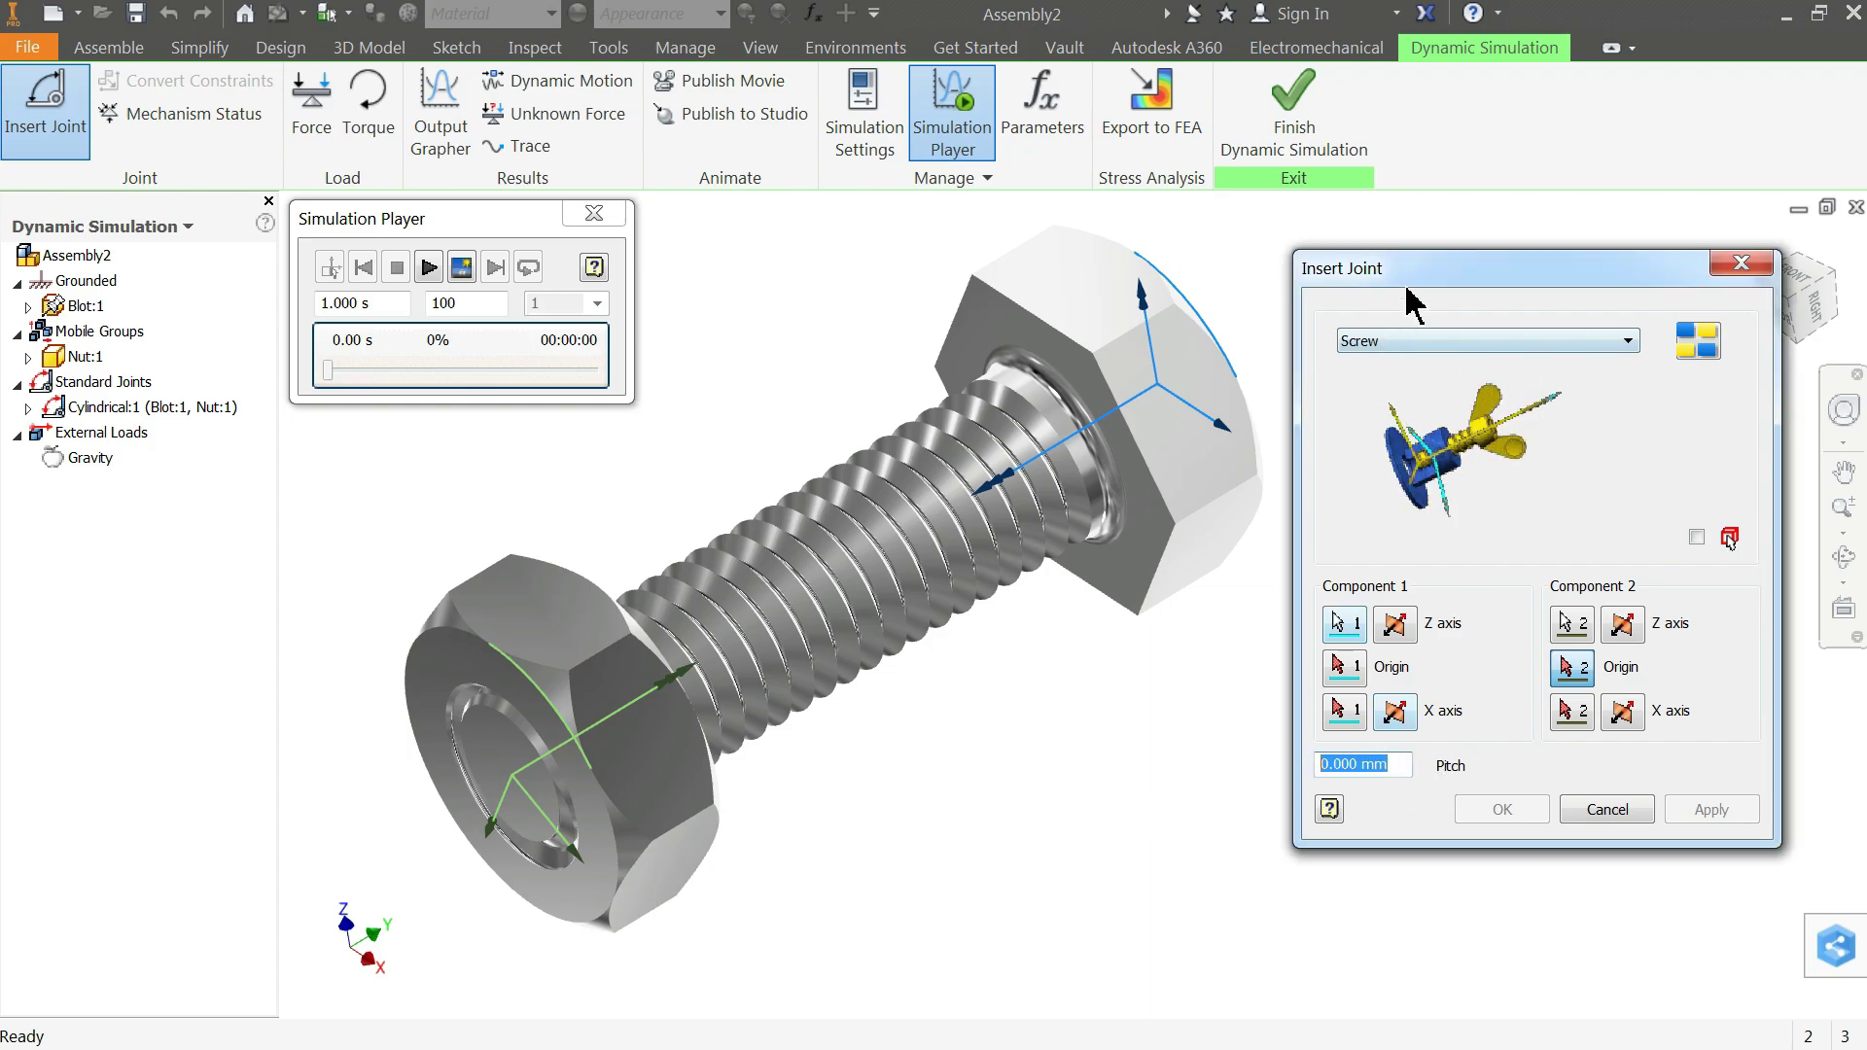
left_click_drag(1413, 279, 494, 144)
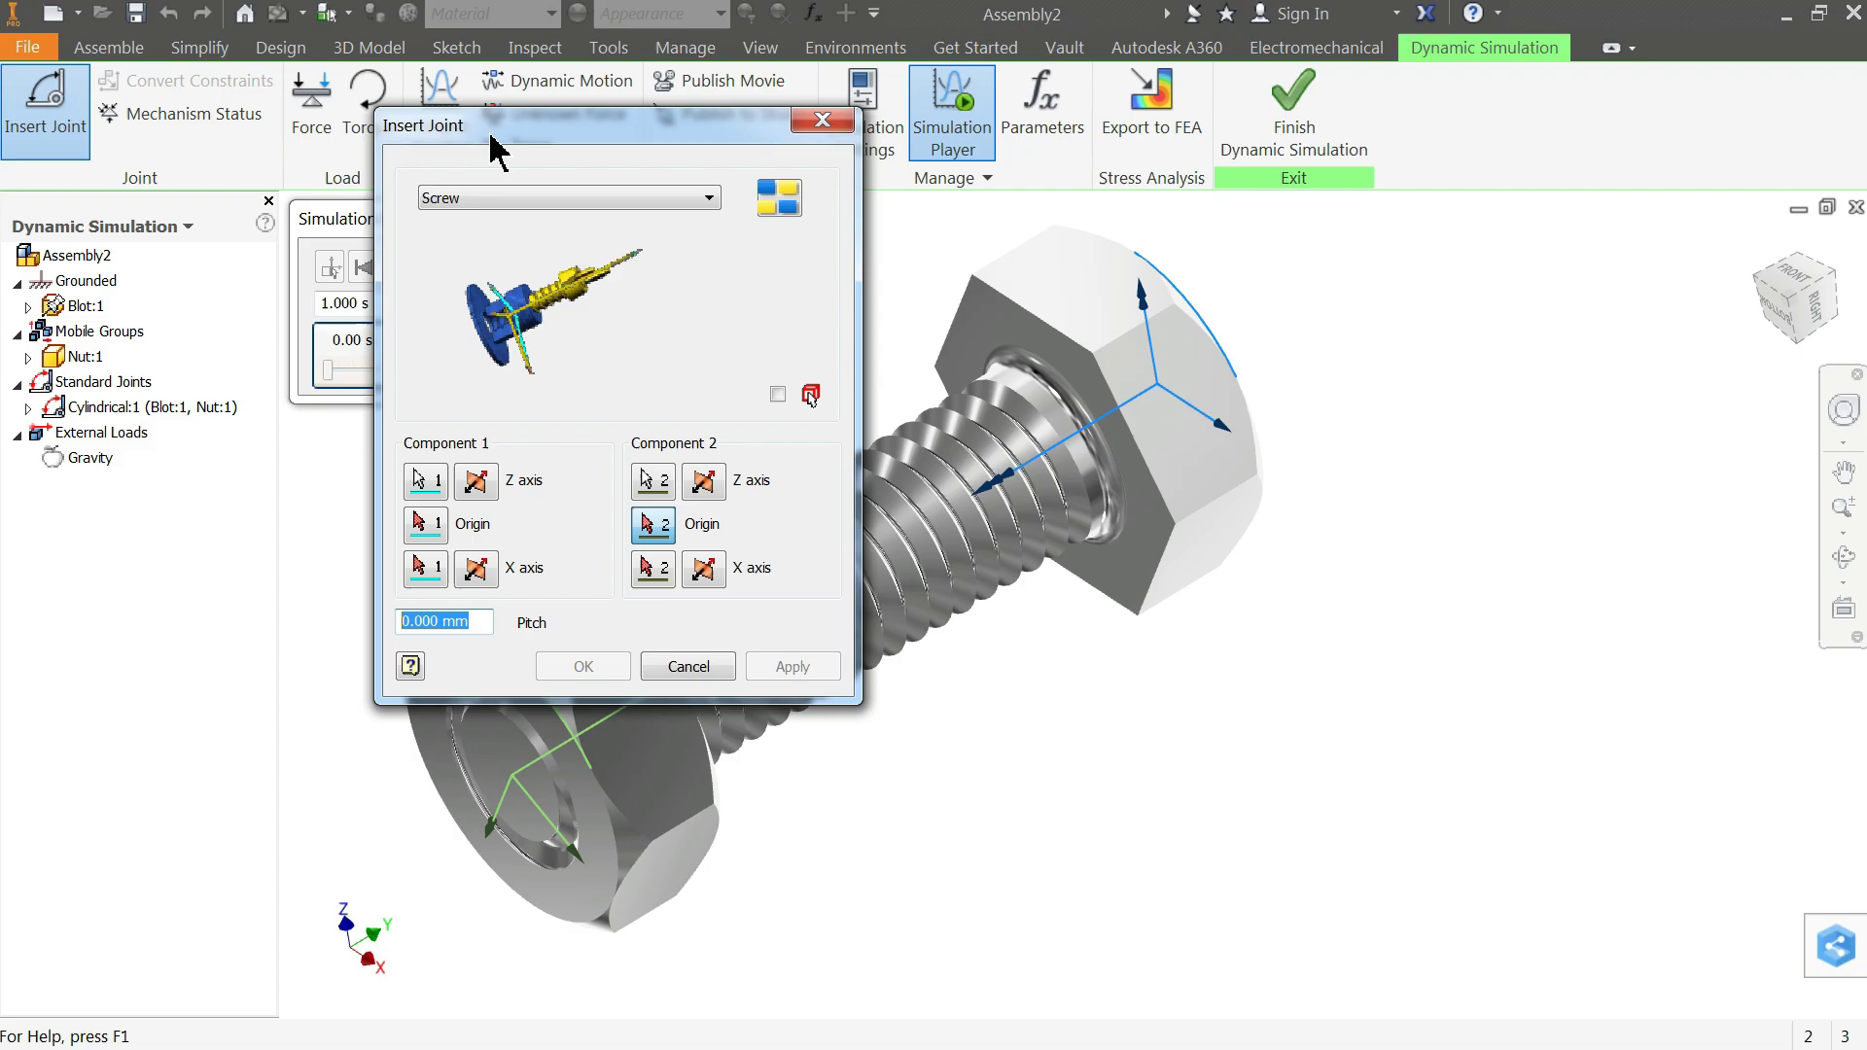
type("1.7")
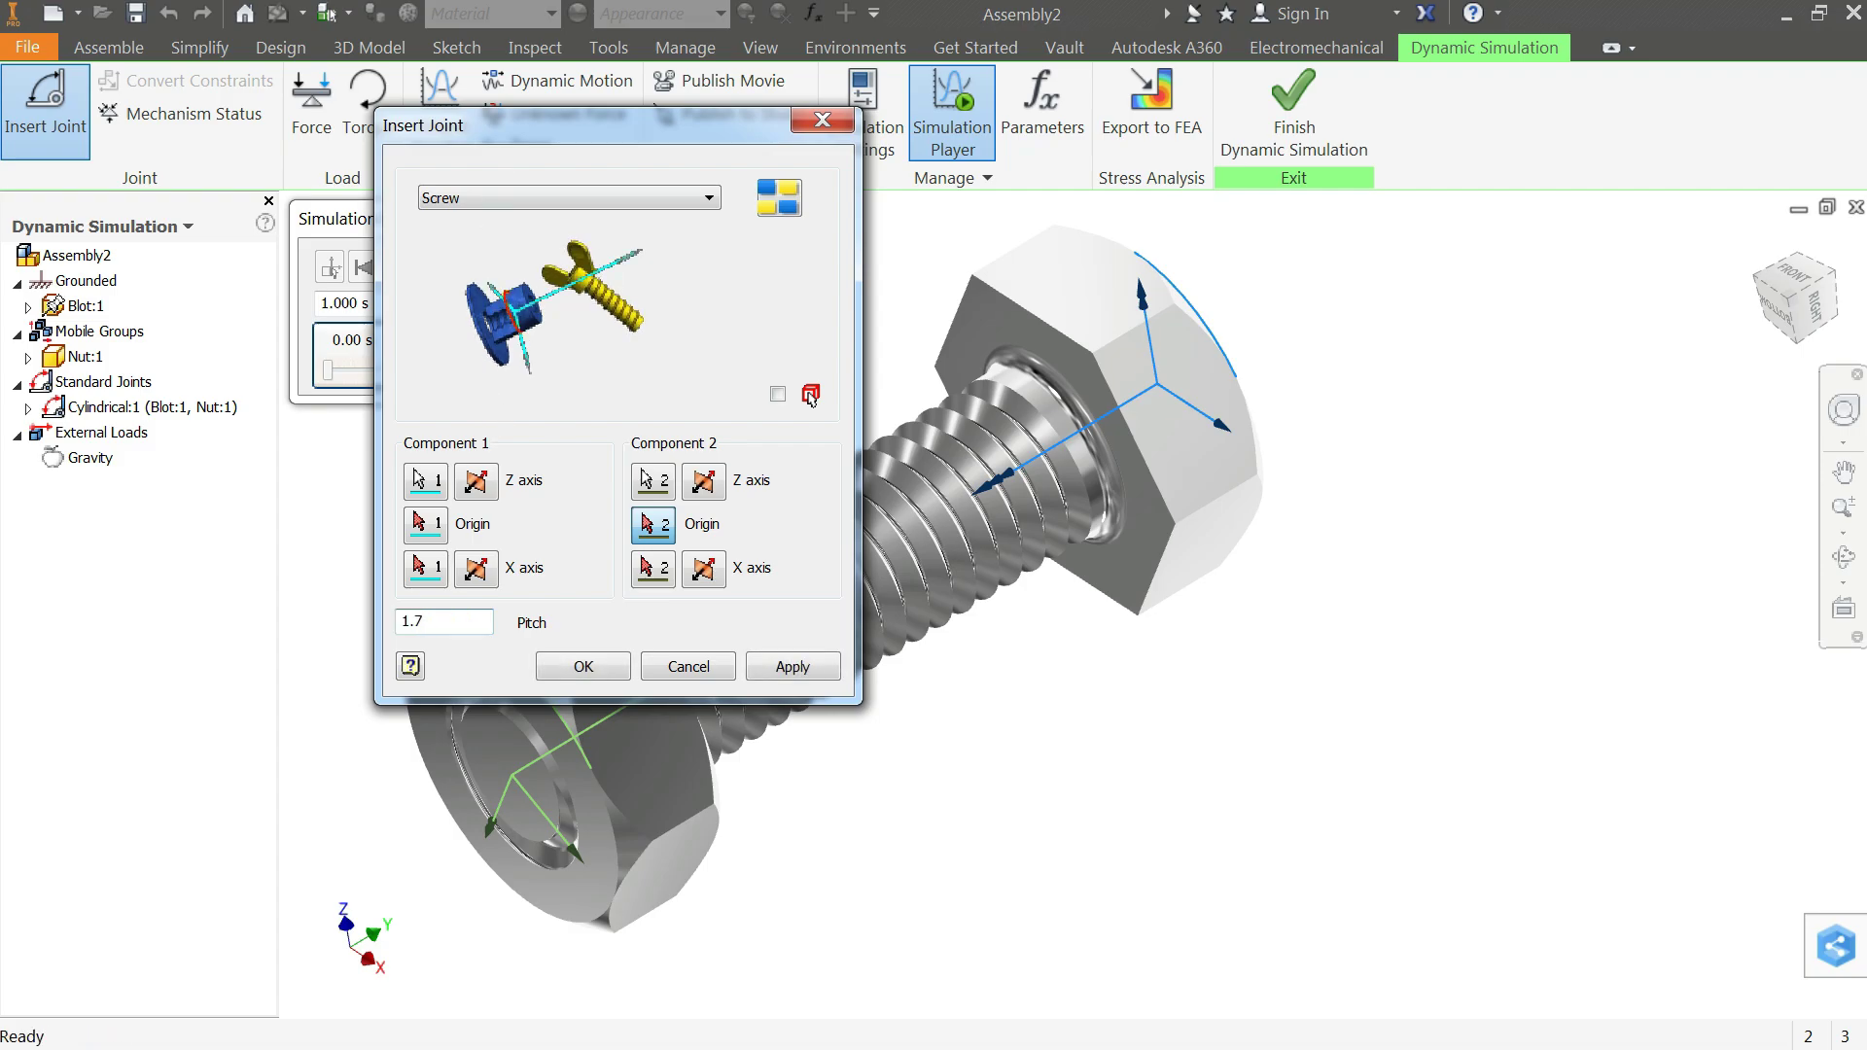
left_click(576, 666)
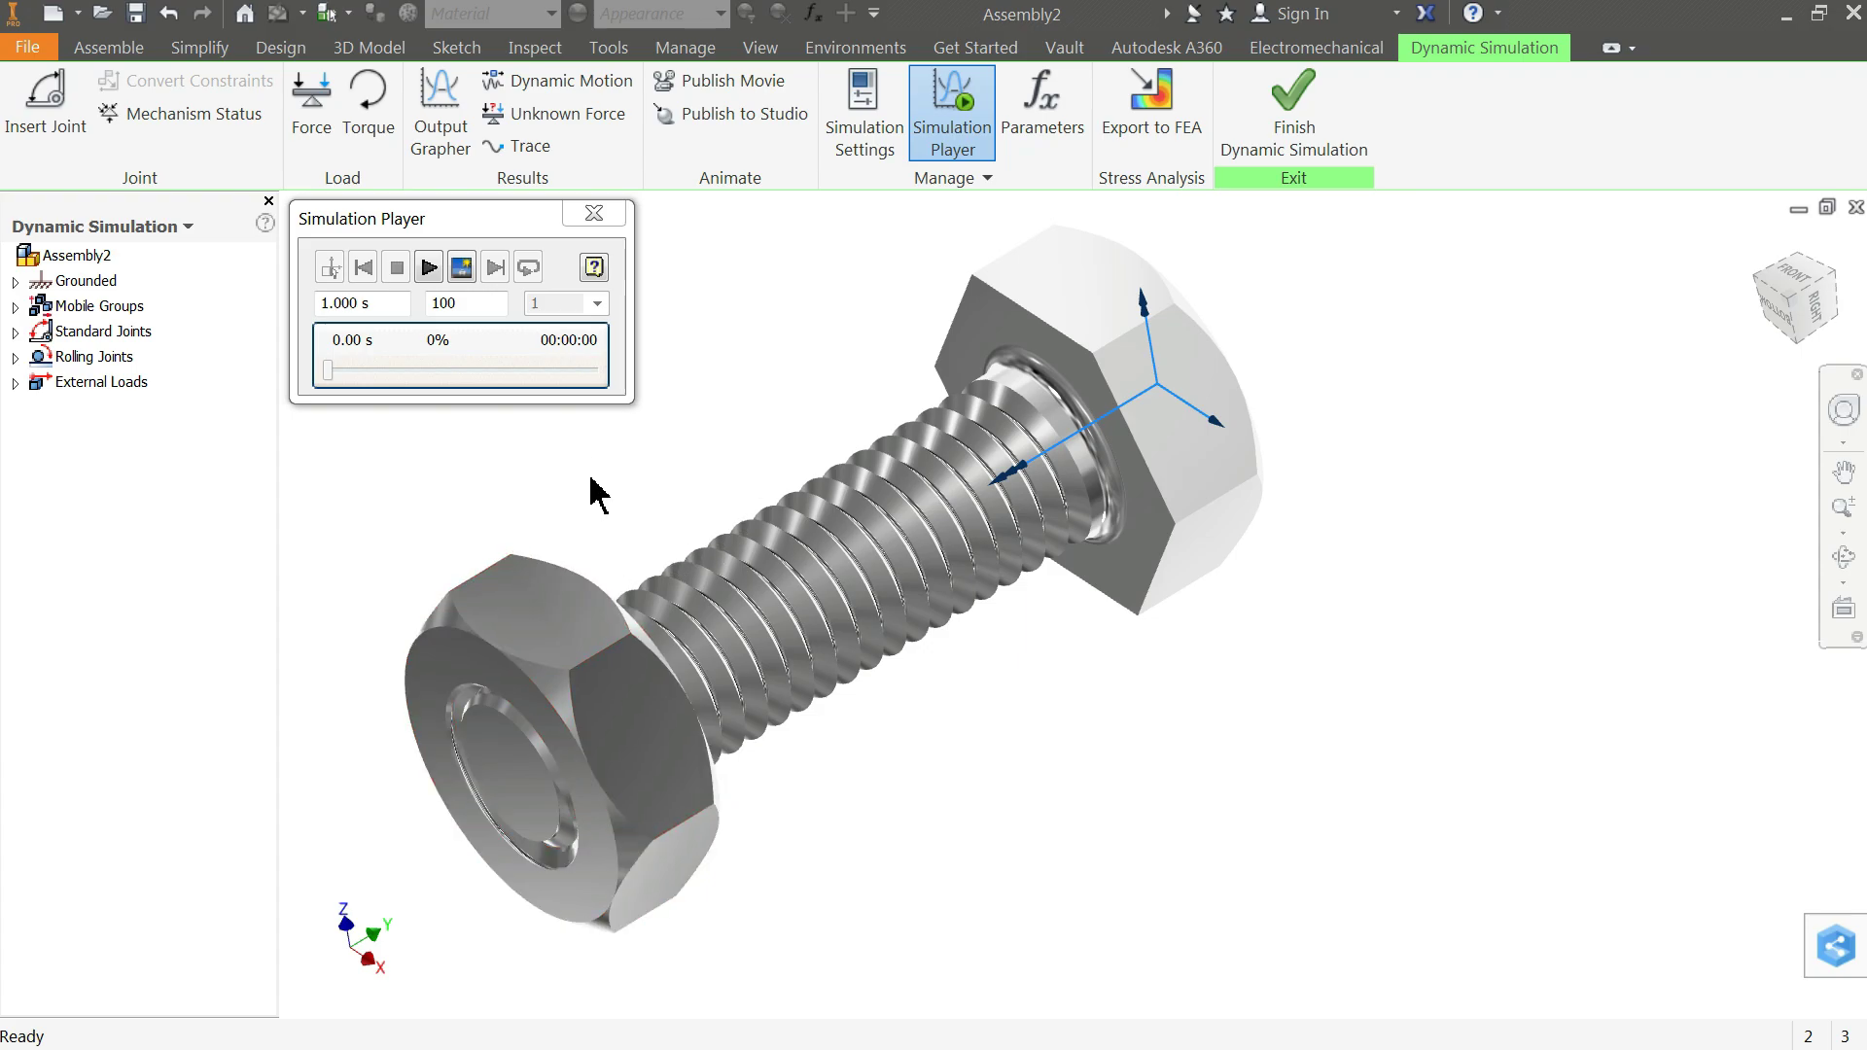
Step: Open the properties of the Cylindrical:1 joint in the Standard Joints group
left_click(16, 331)
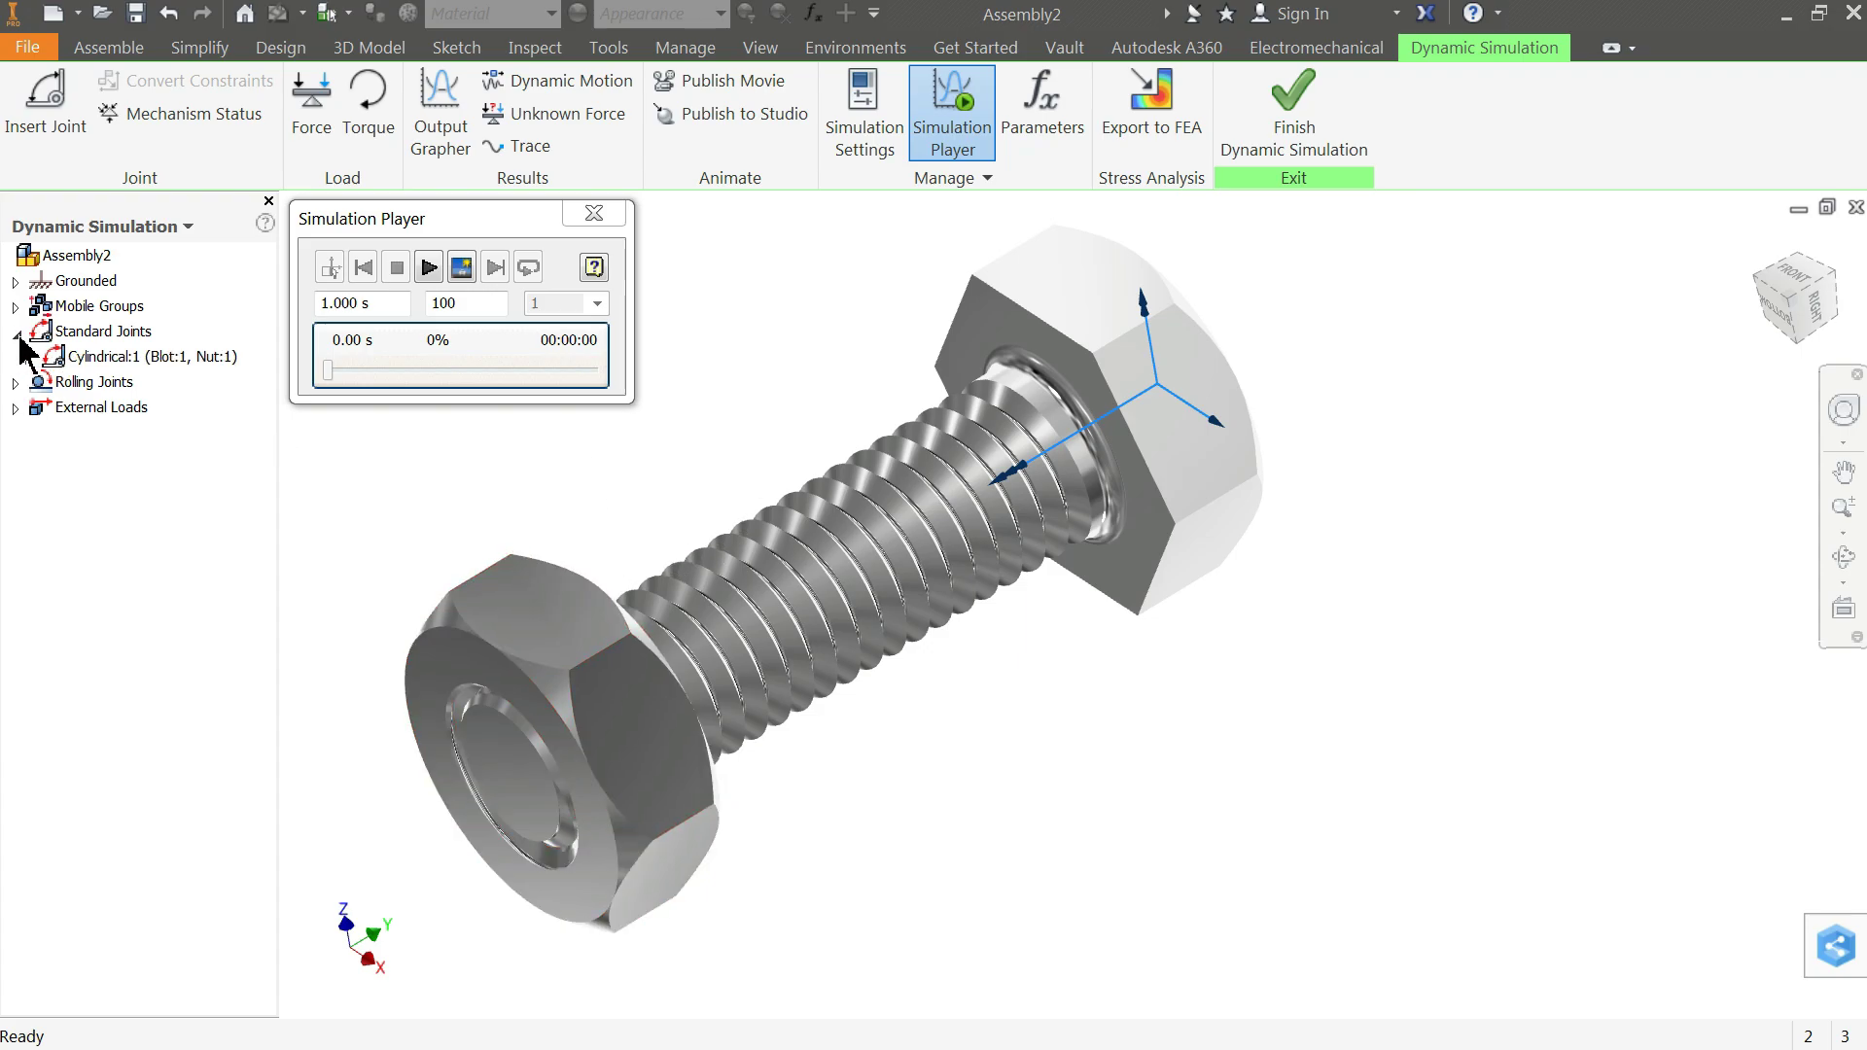
left_click(103, 335)
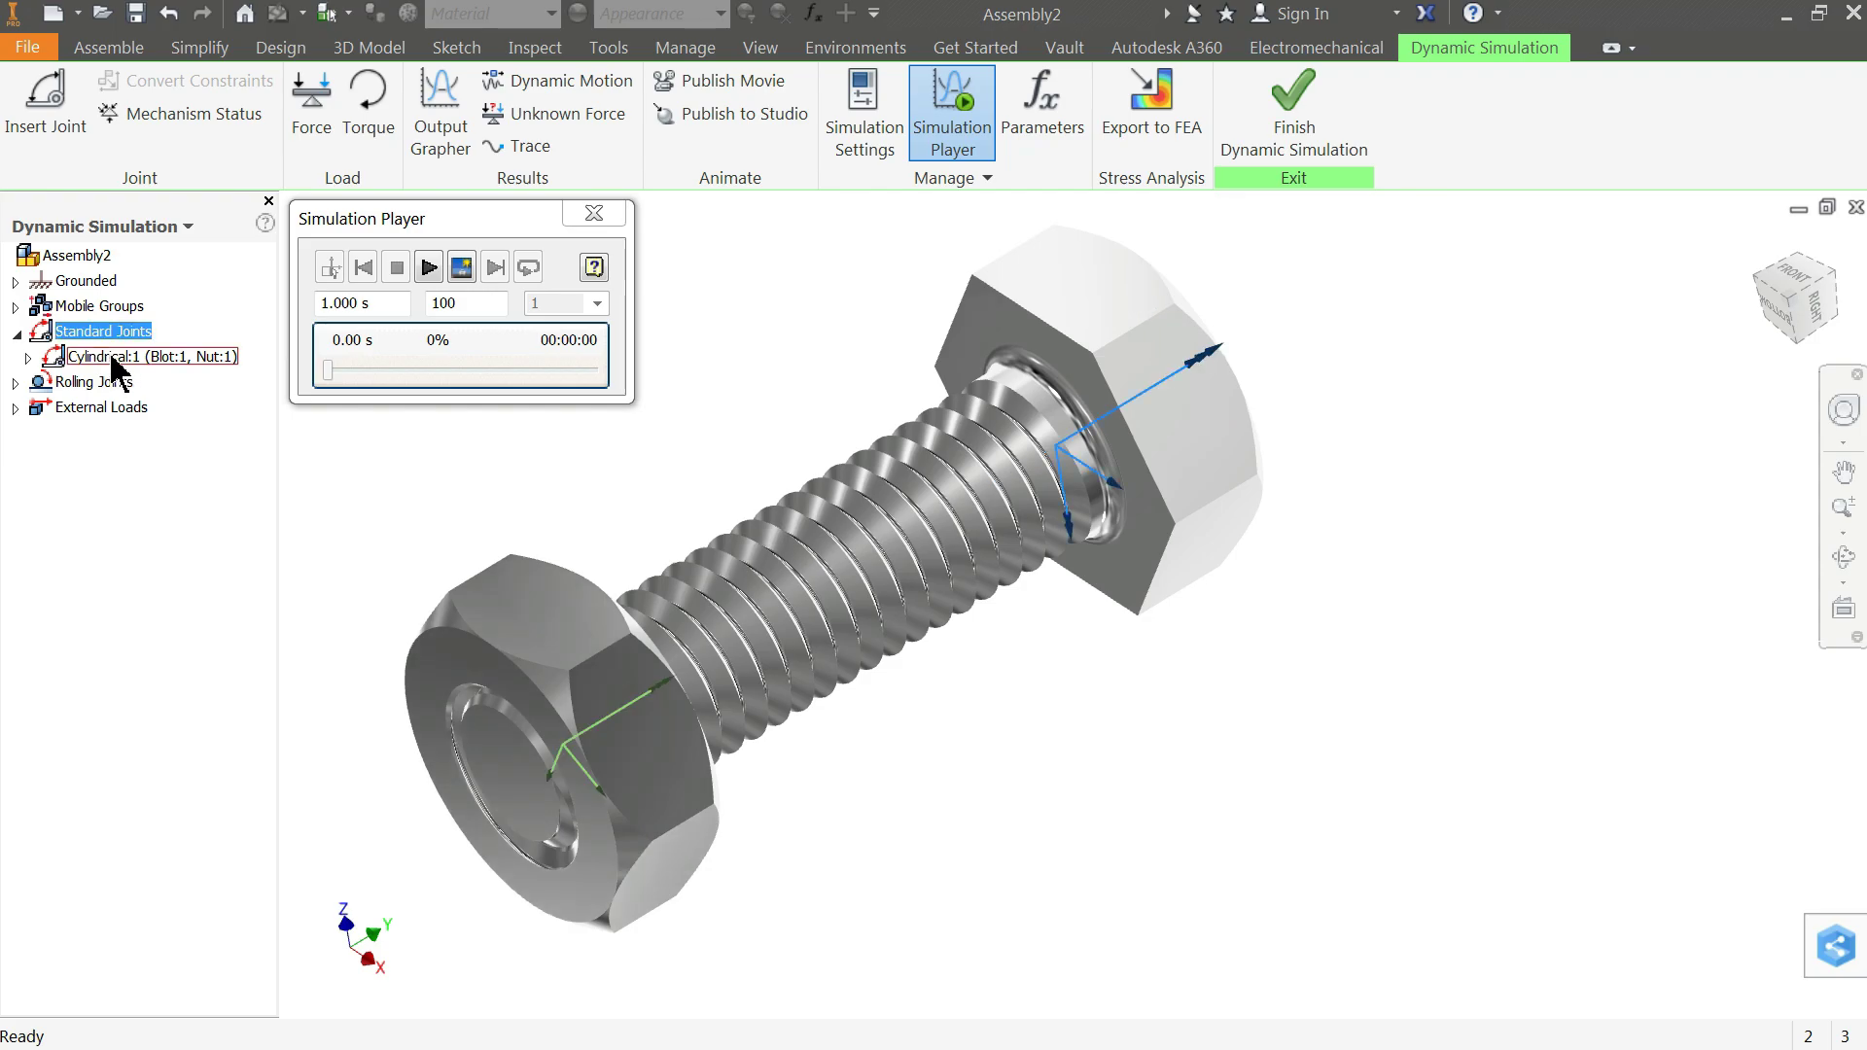
right_click(107, 358)
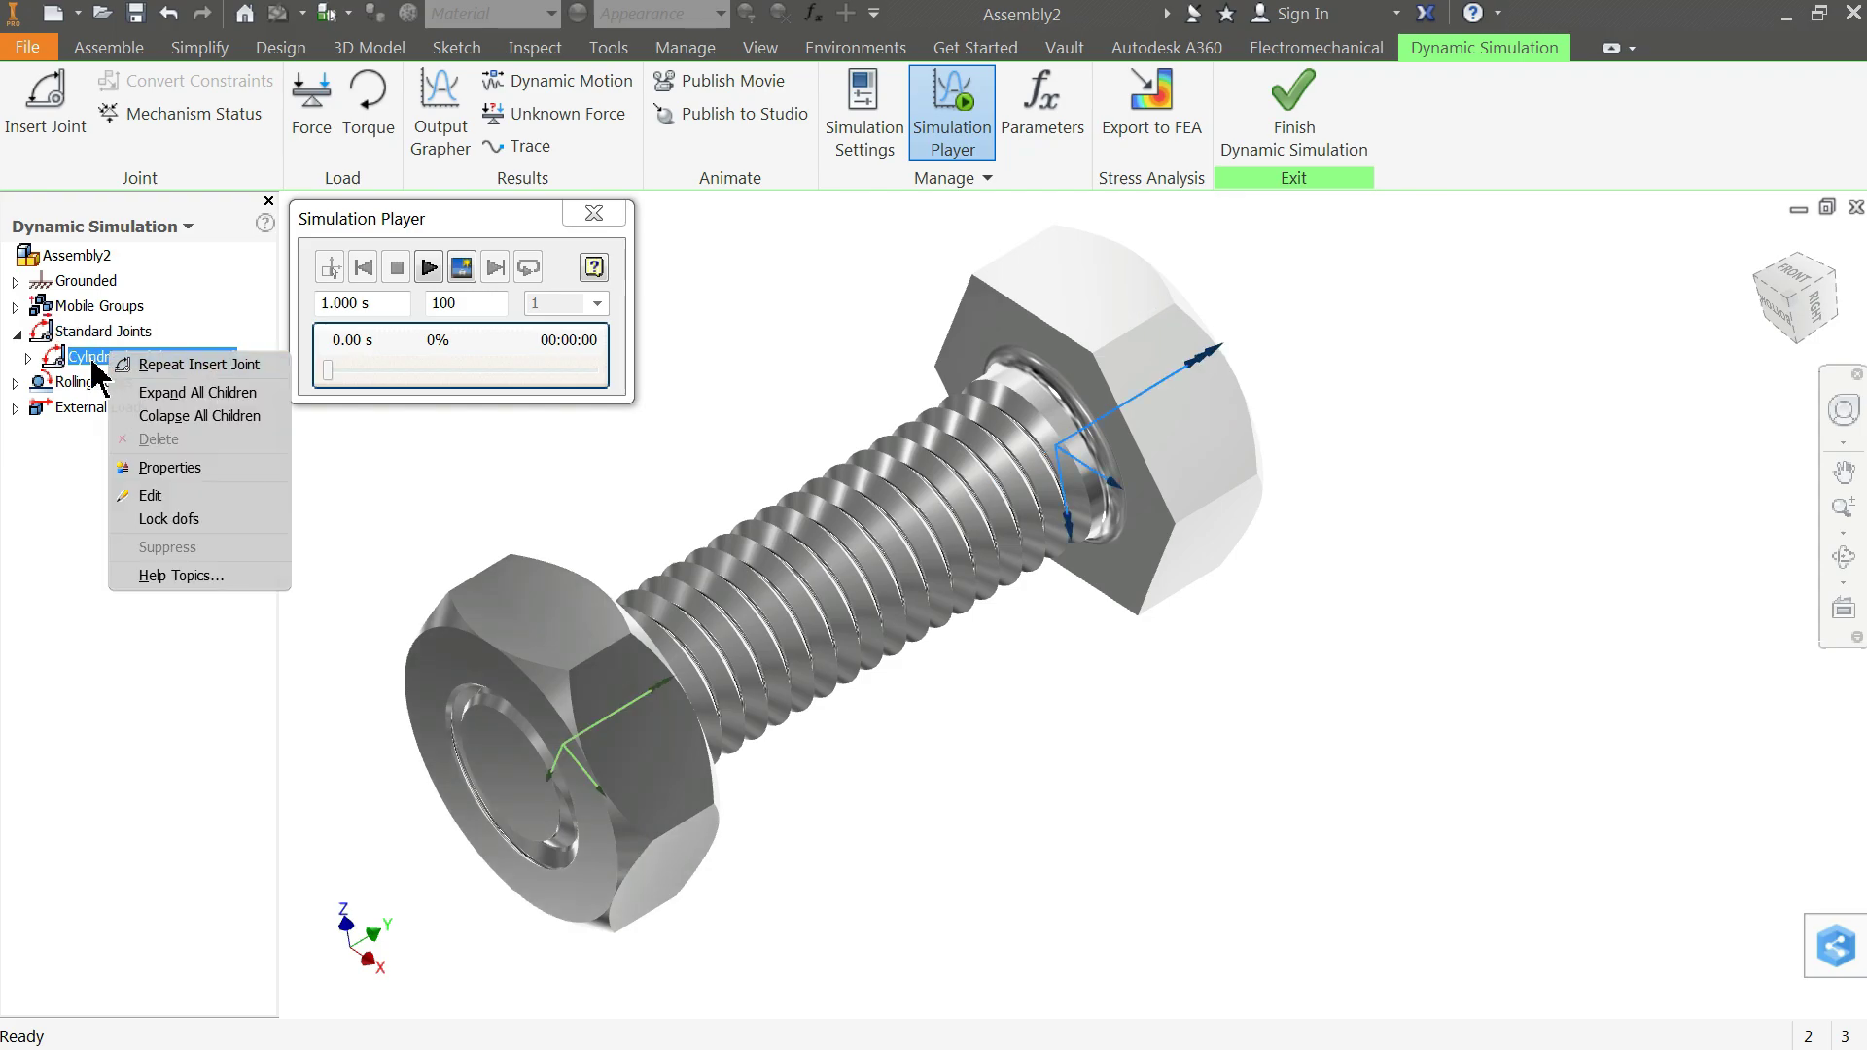
left_click(159, 356)
right_click(166, 362)
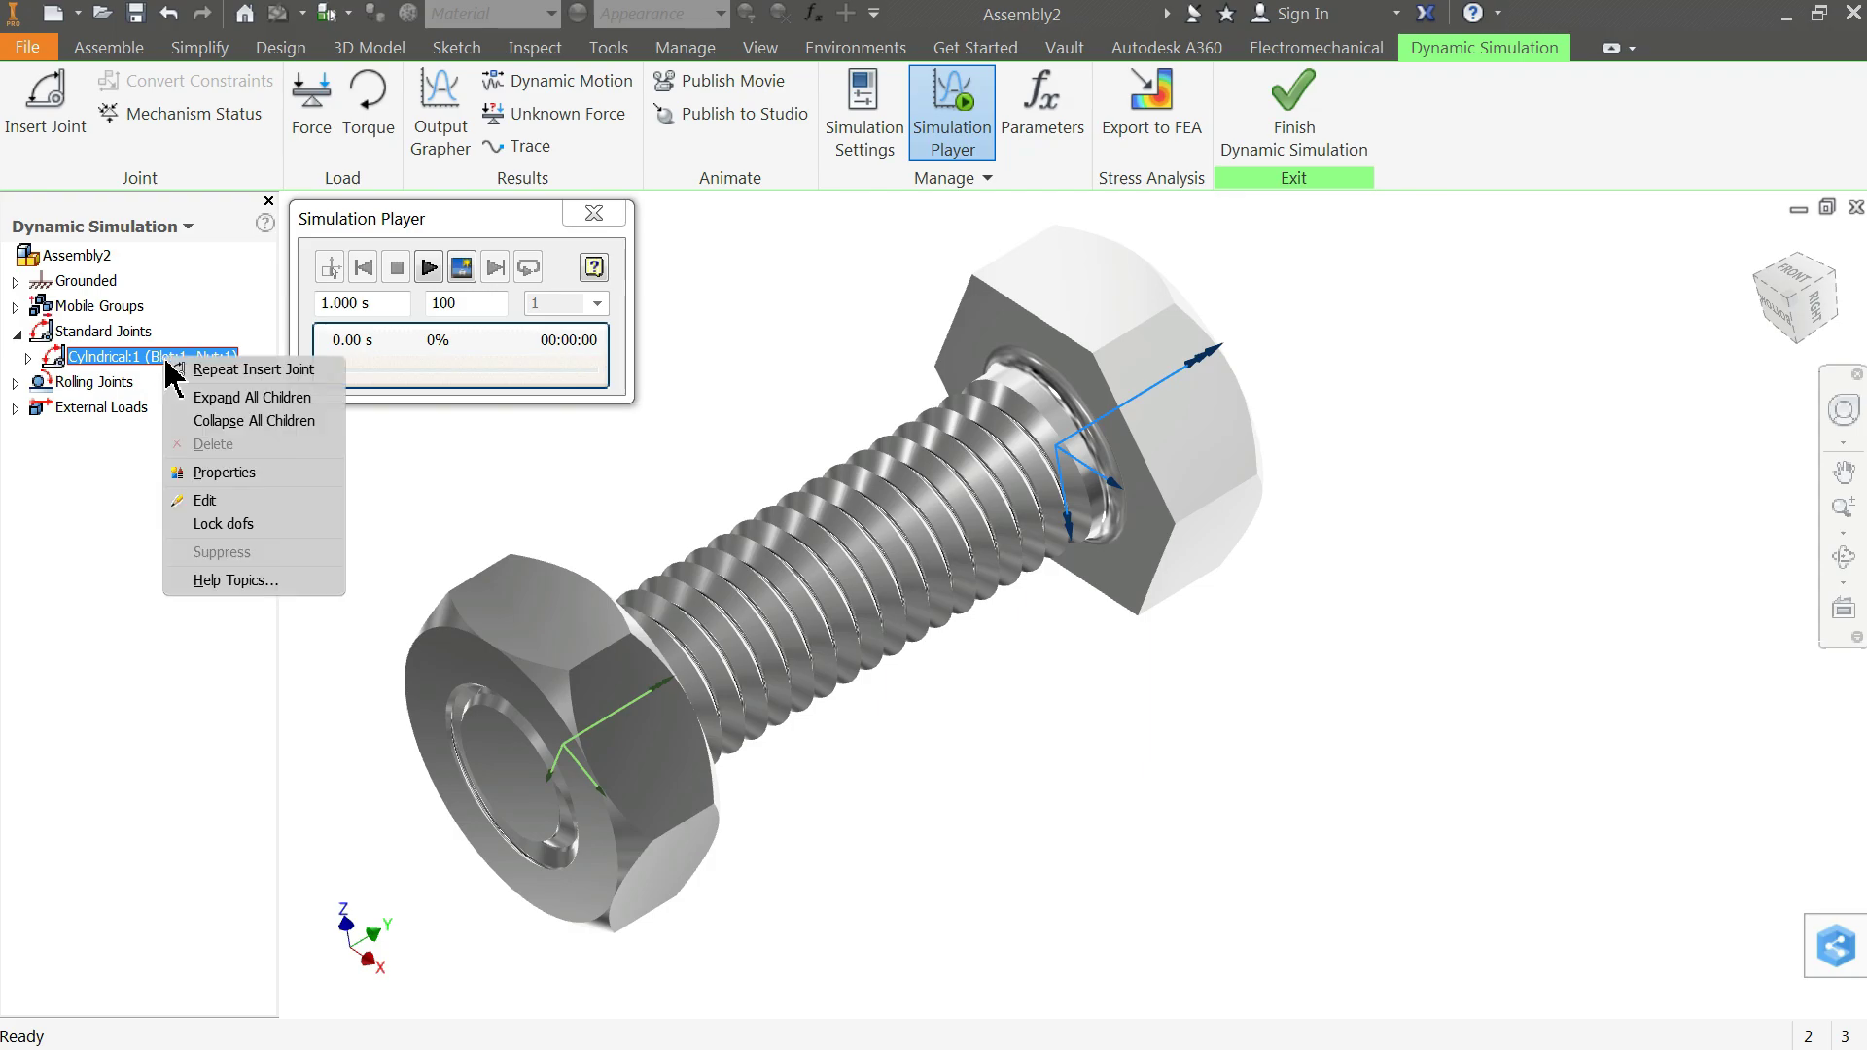
left_click(238, 486)
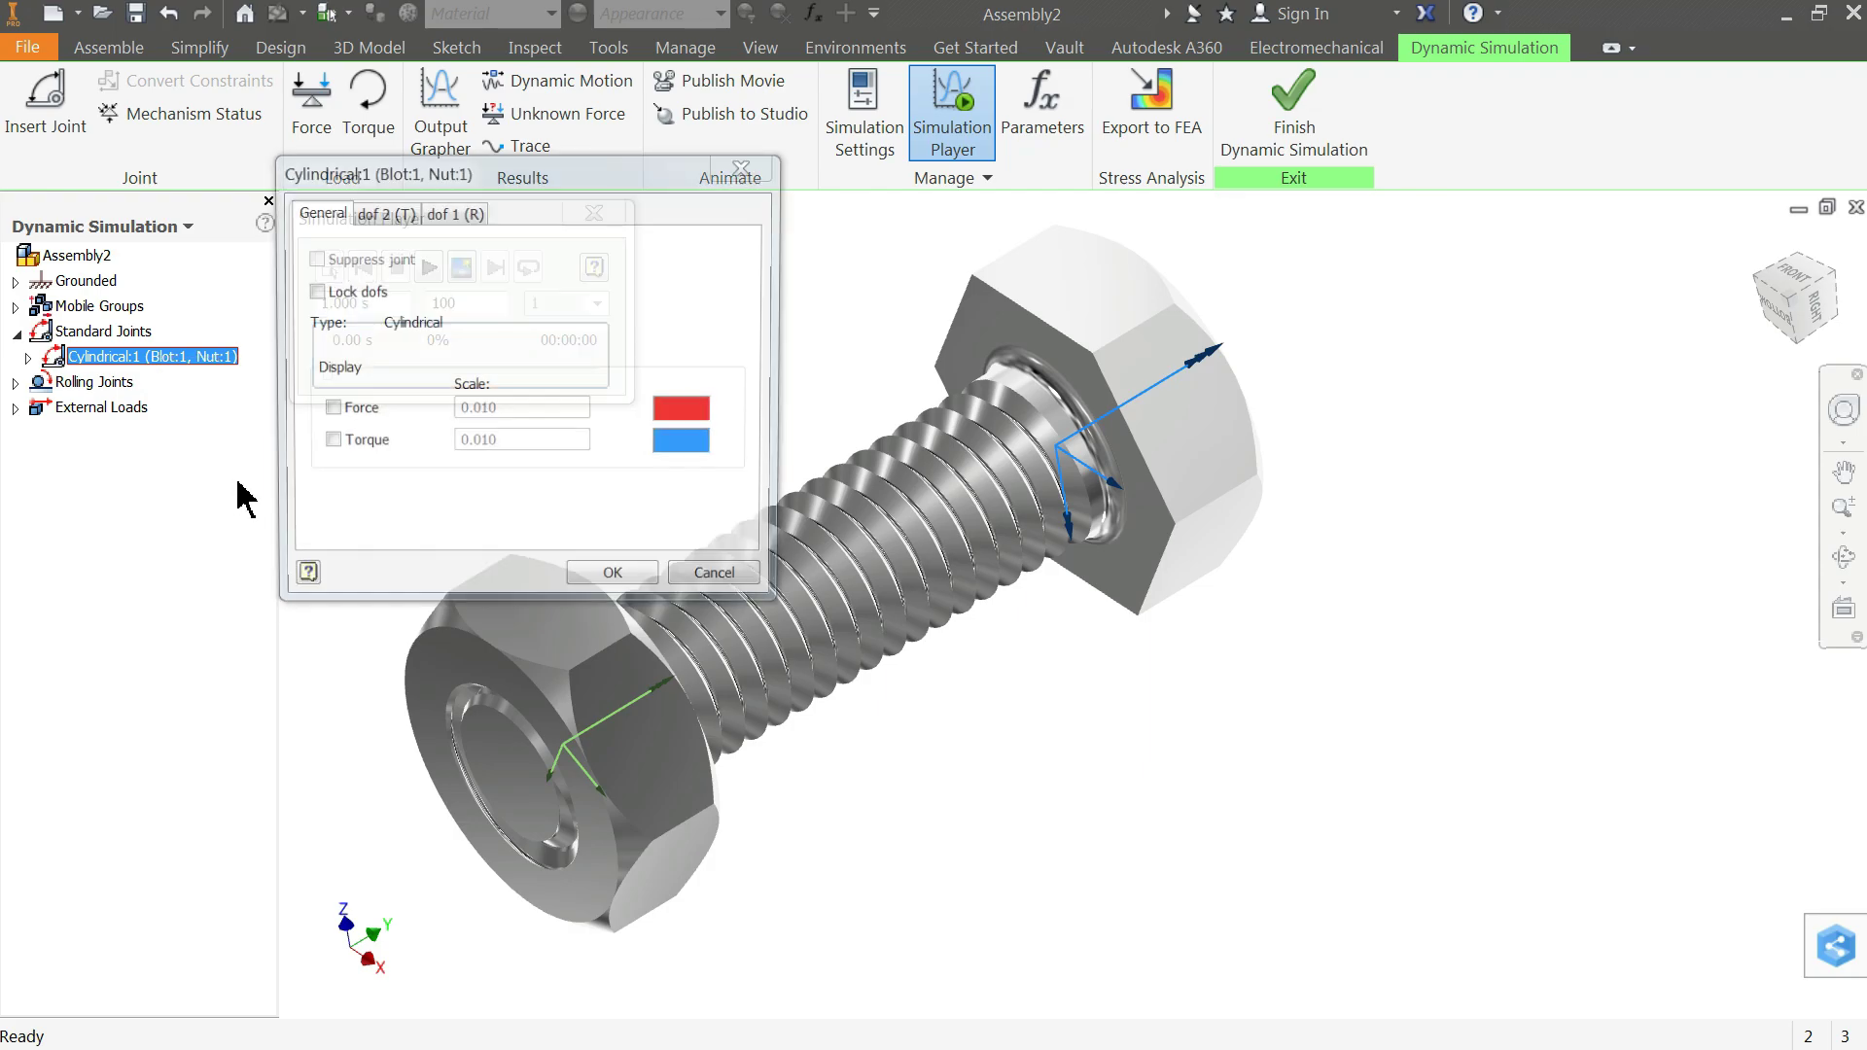
Step: Impose a constant velocity of 360*18 deg/s on the joint's rotational dof 1 (R)
left_click(454, 220)
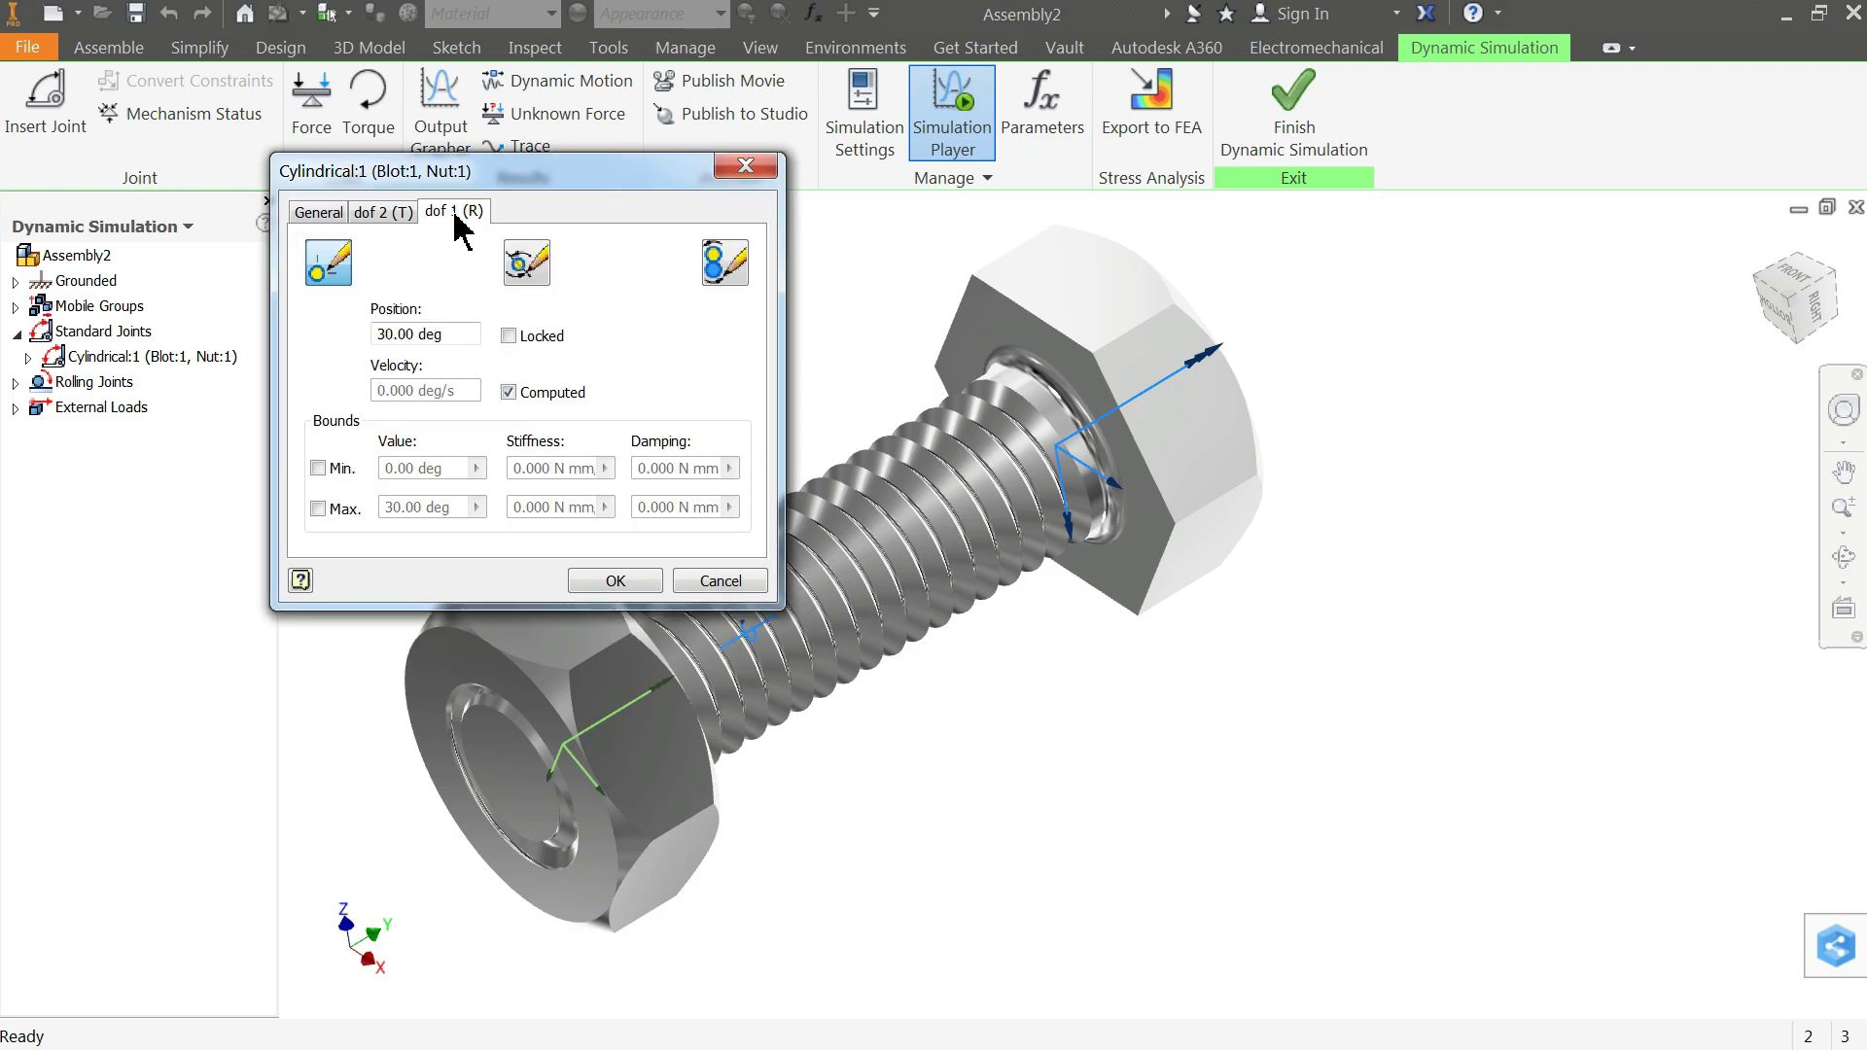
left_click(719, 276)
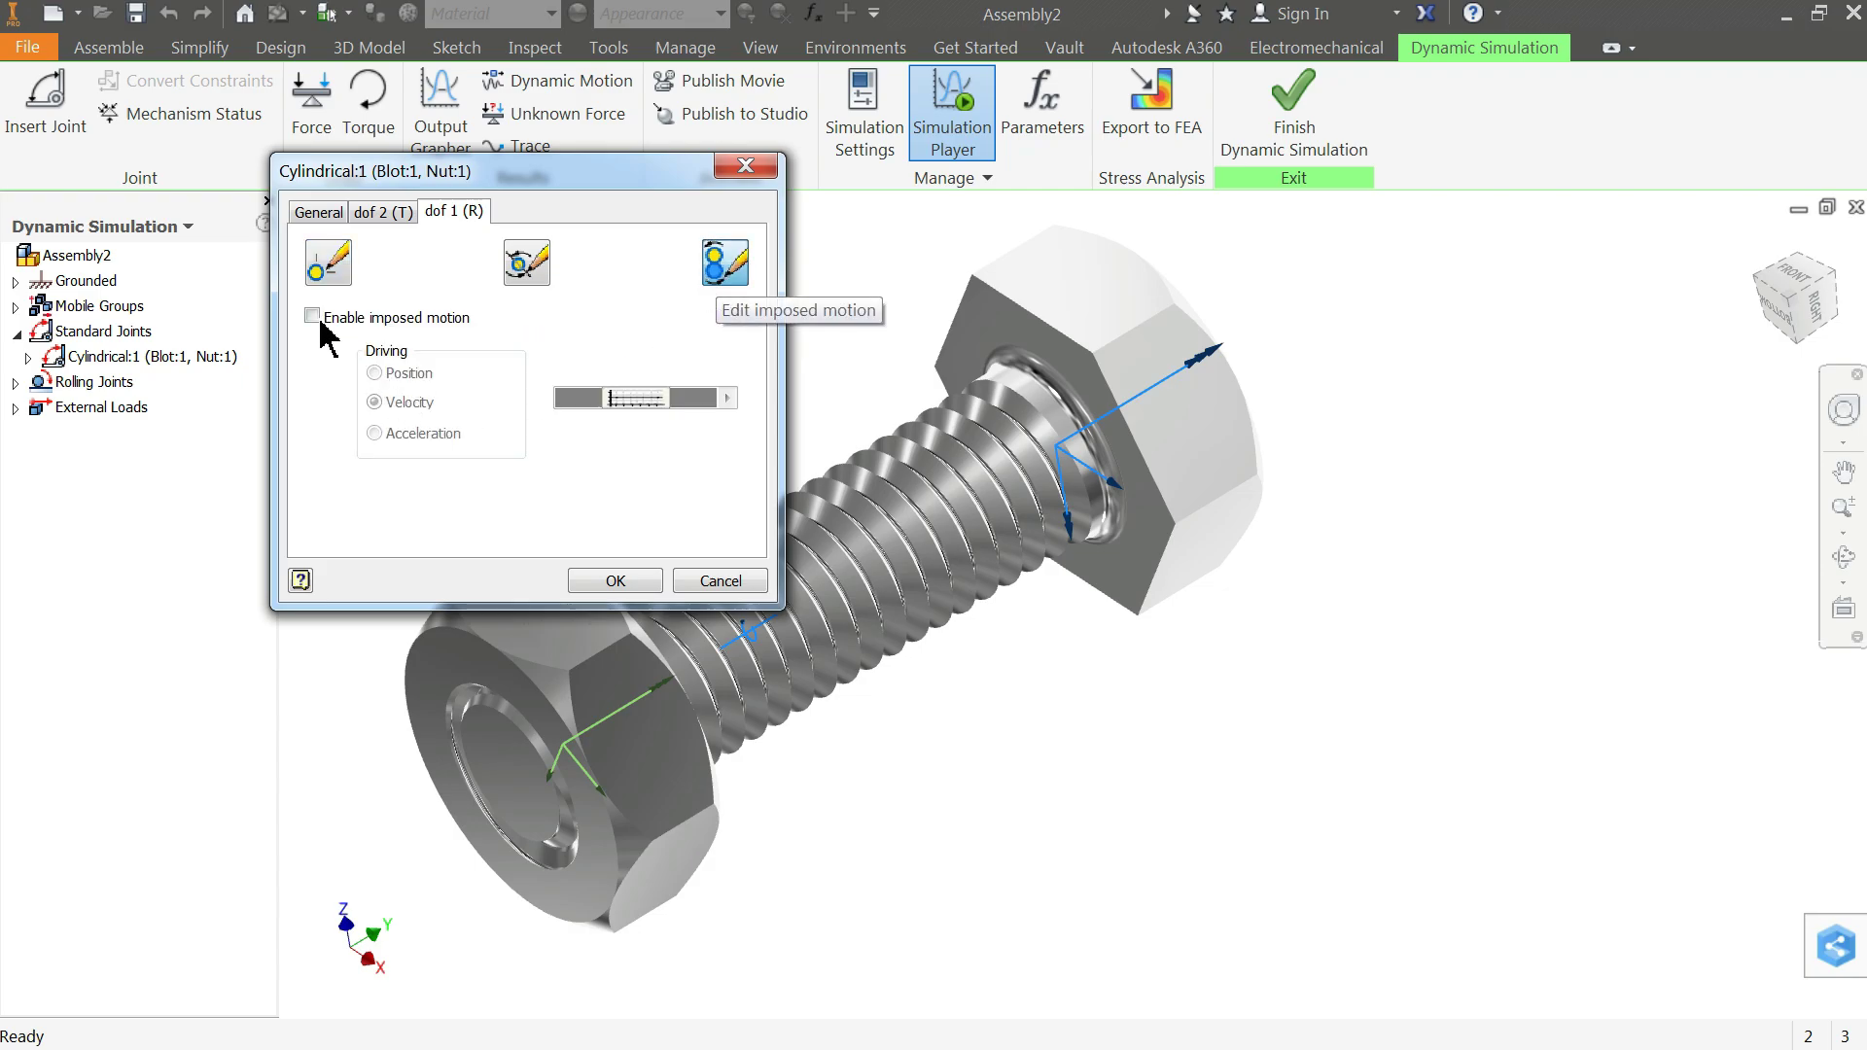
left_click(316, 319)
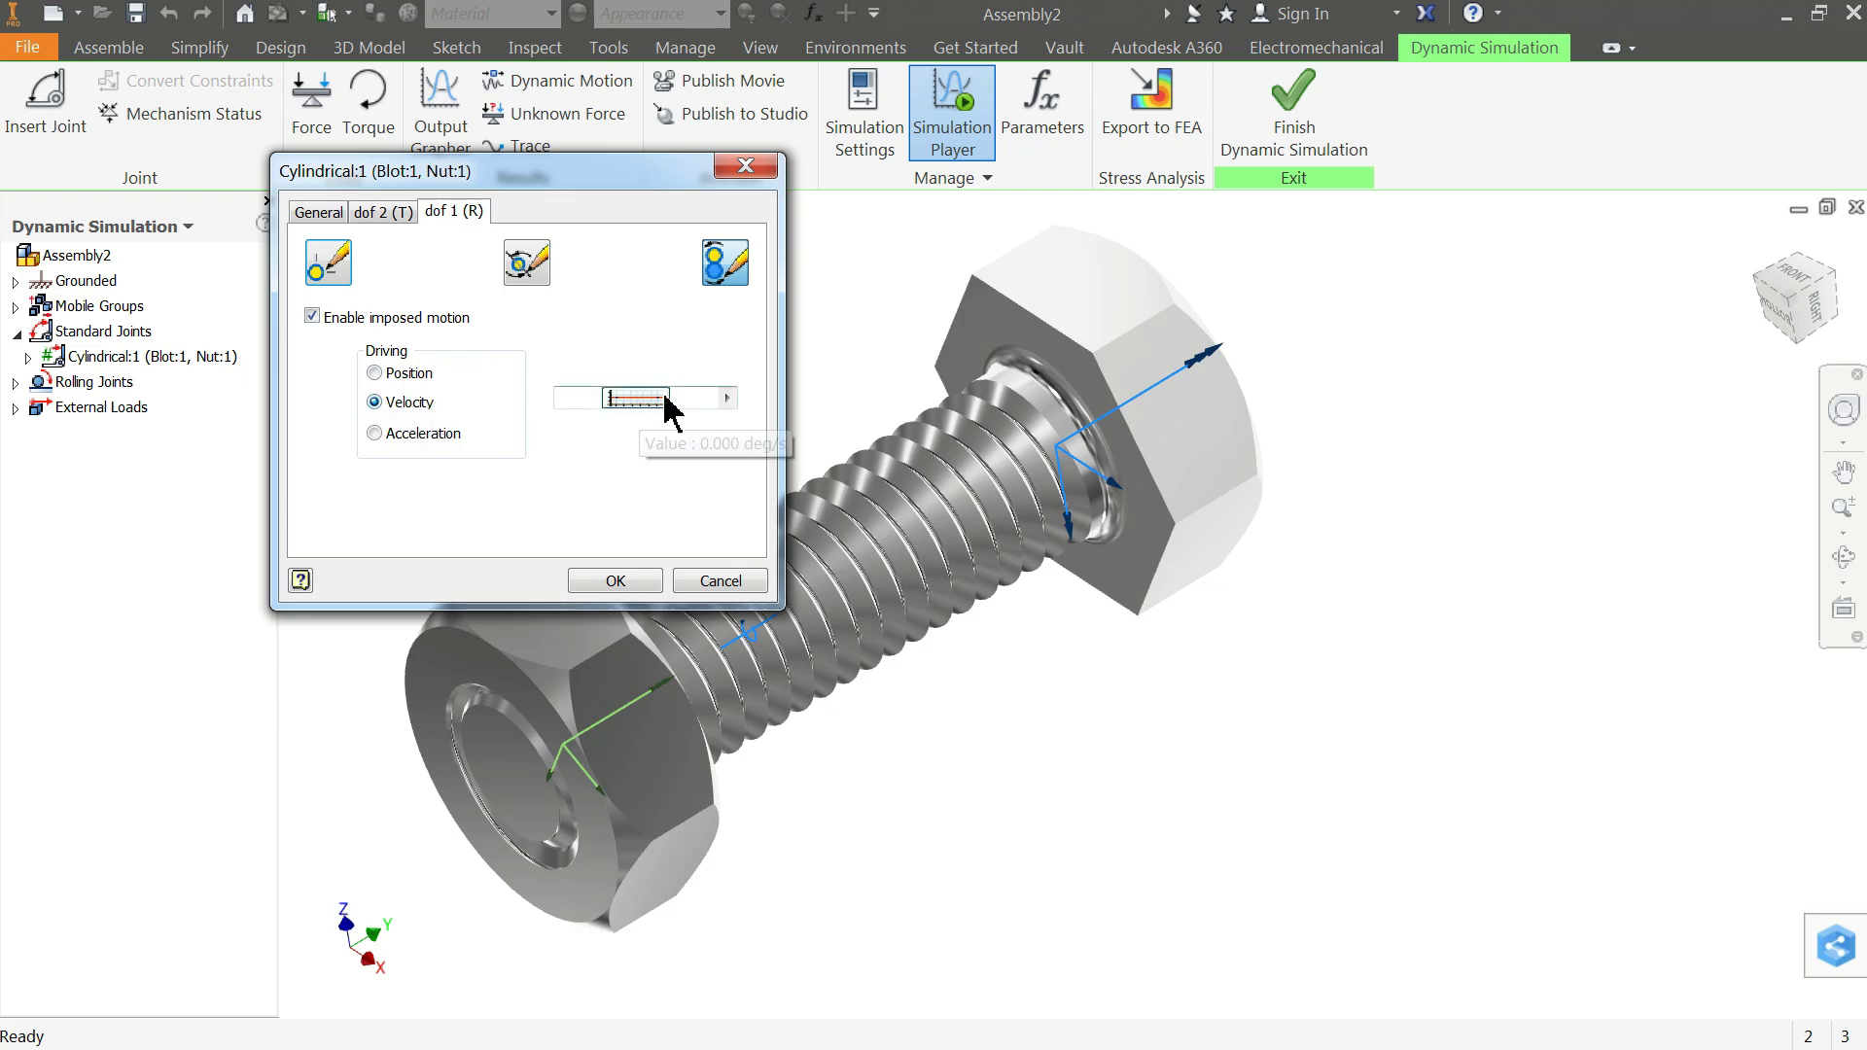
left_click(726, 398)
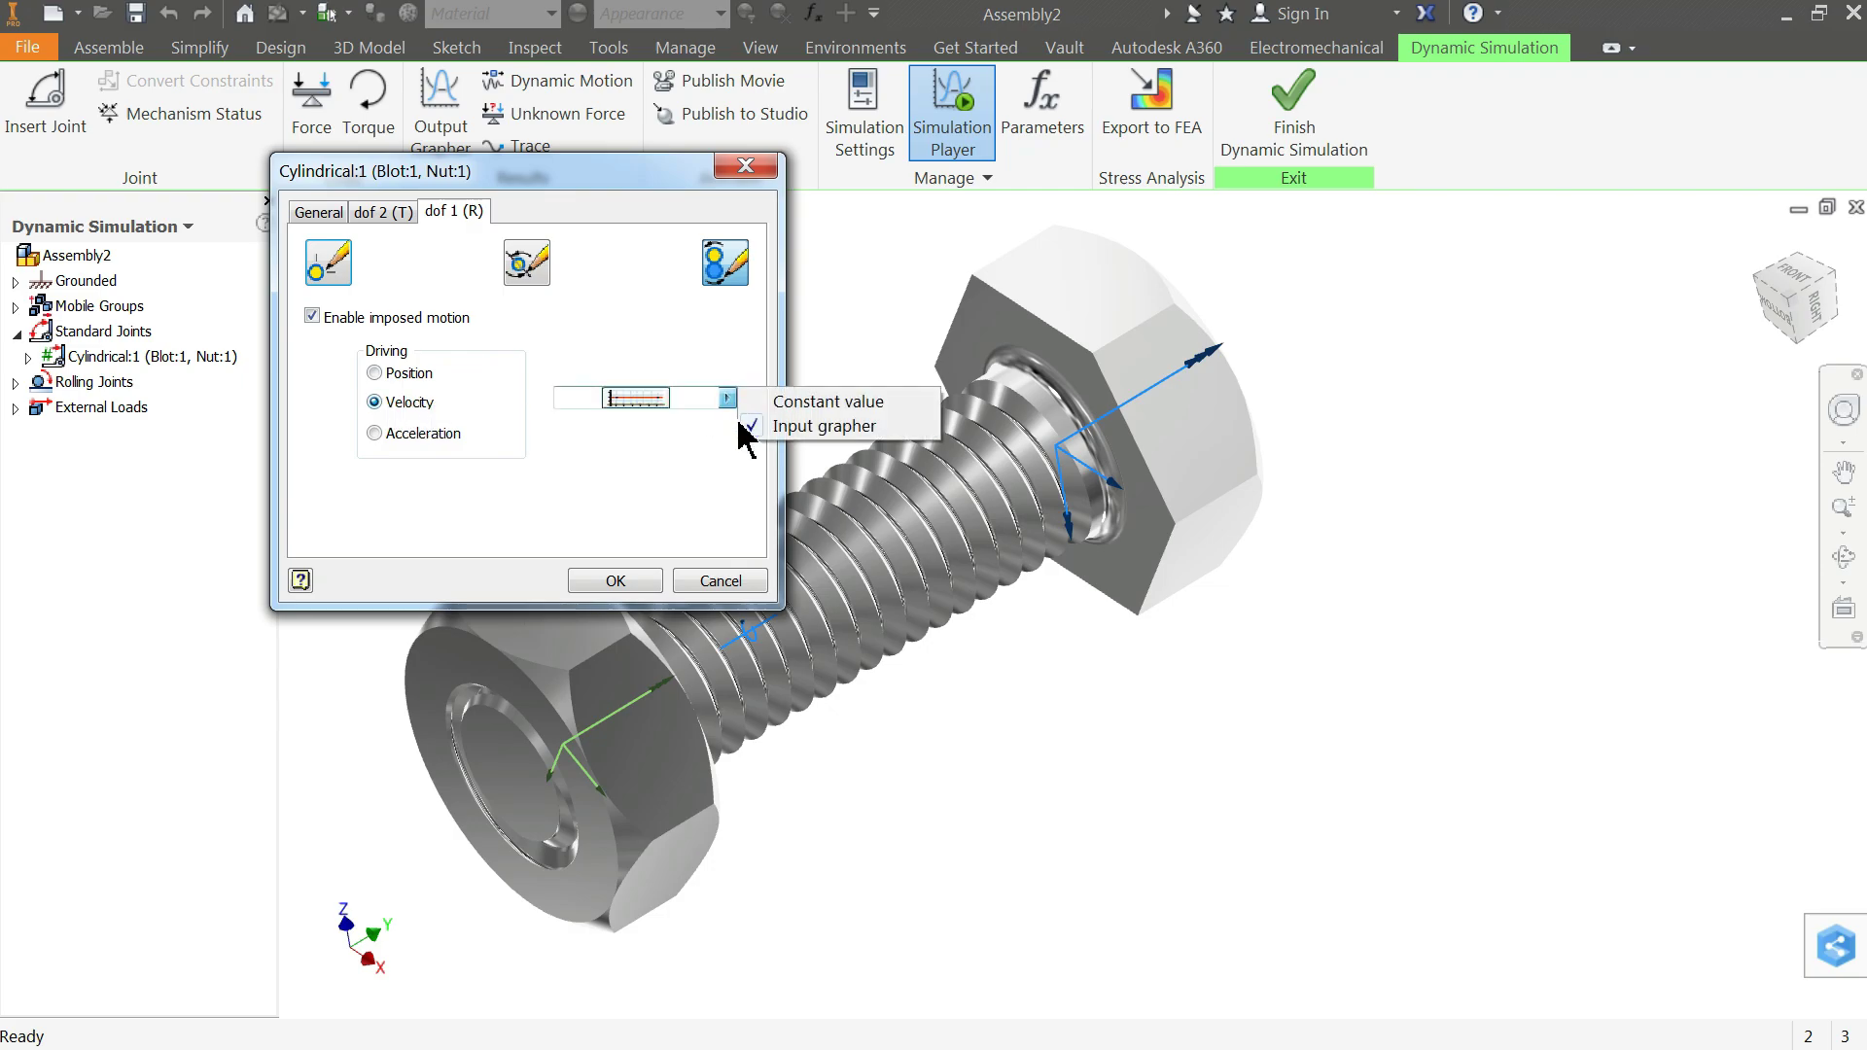
left_click(841, 404)
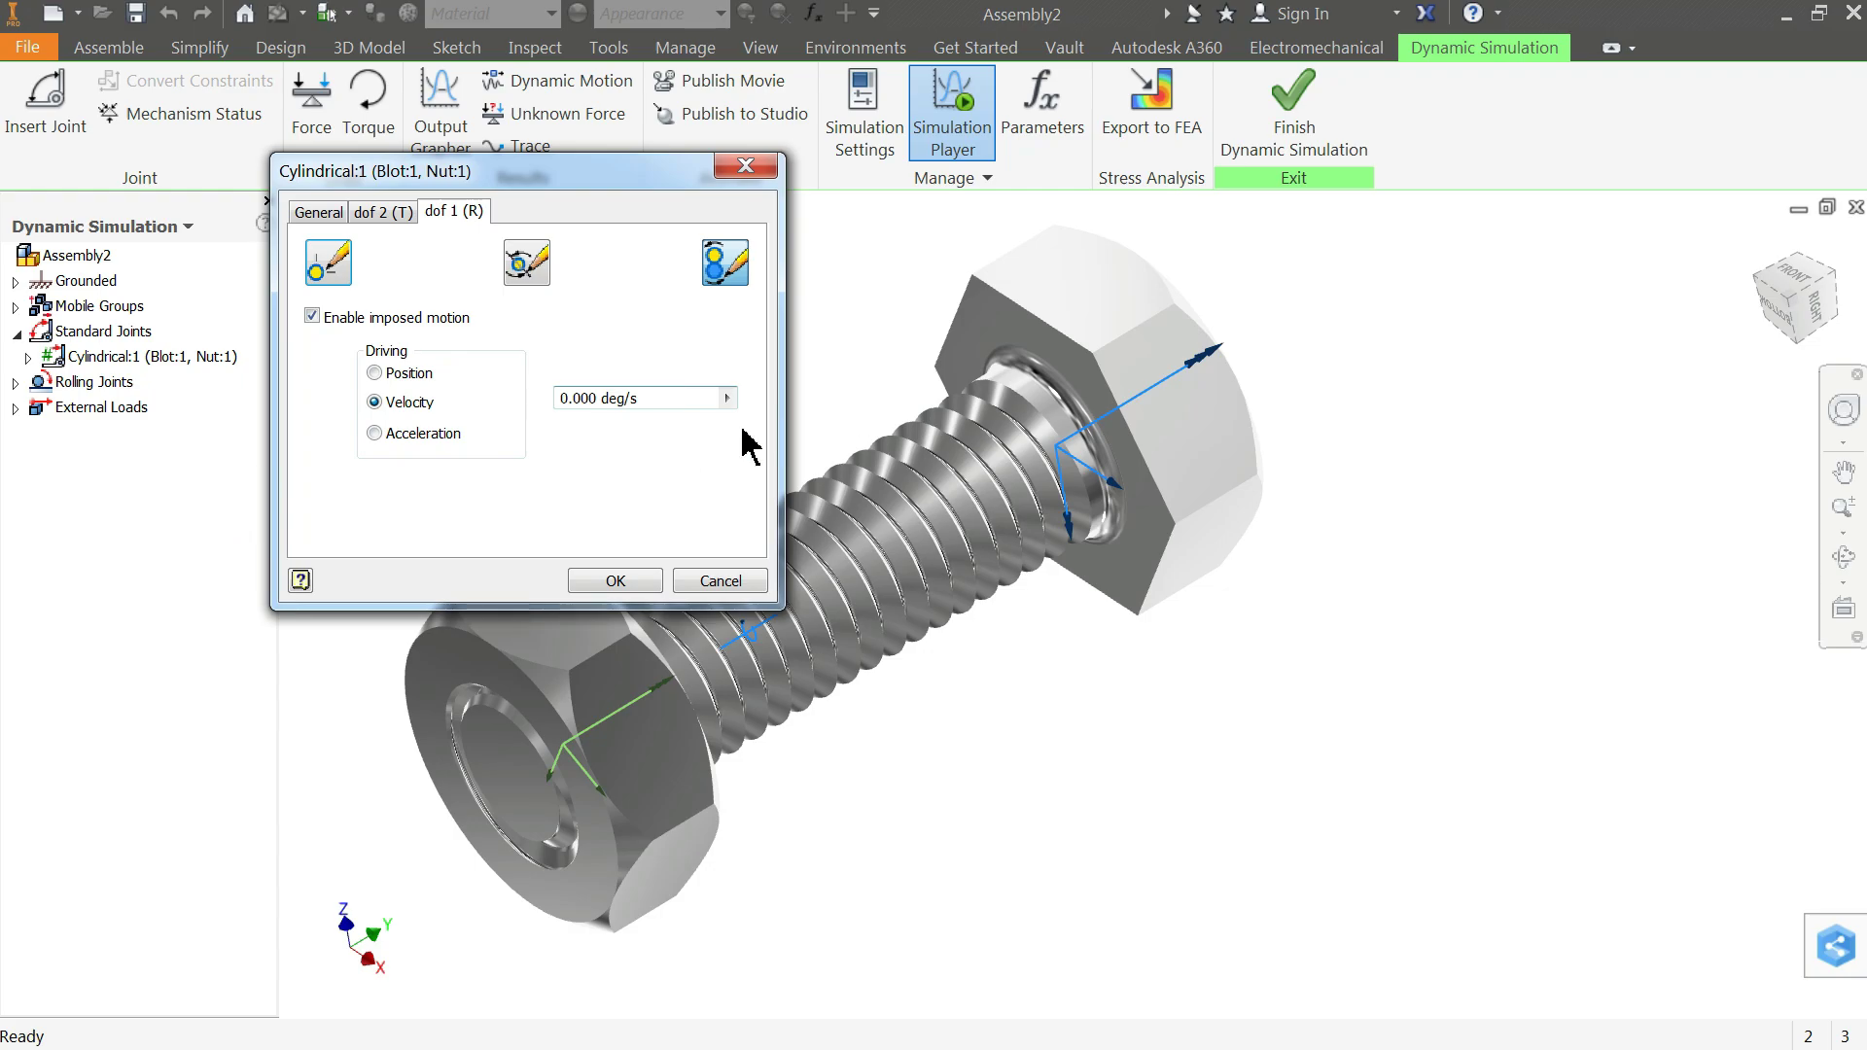
left_click_drag(667, 399, 522, 403)
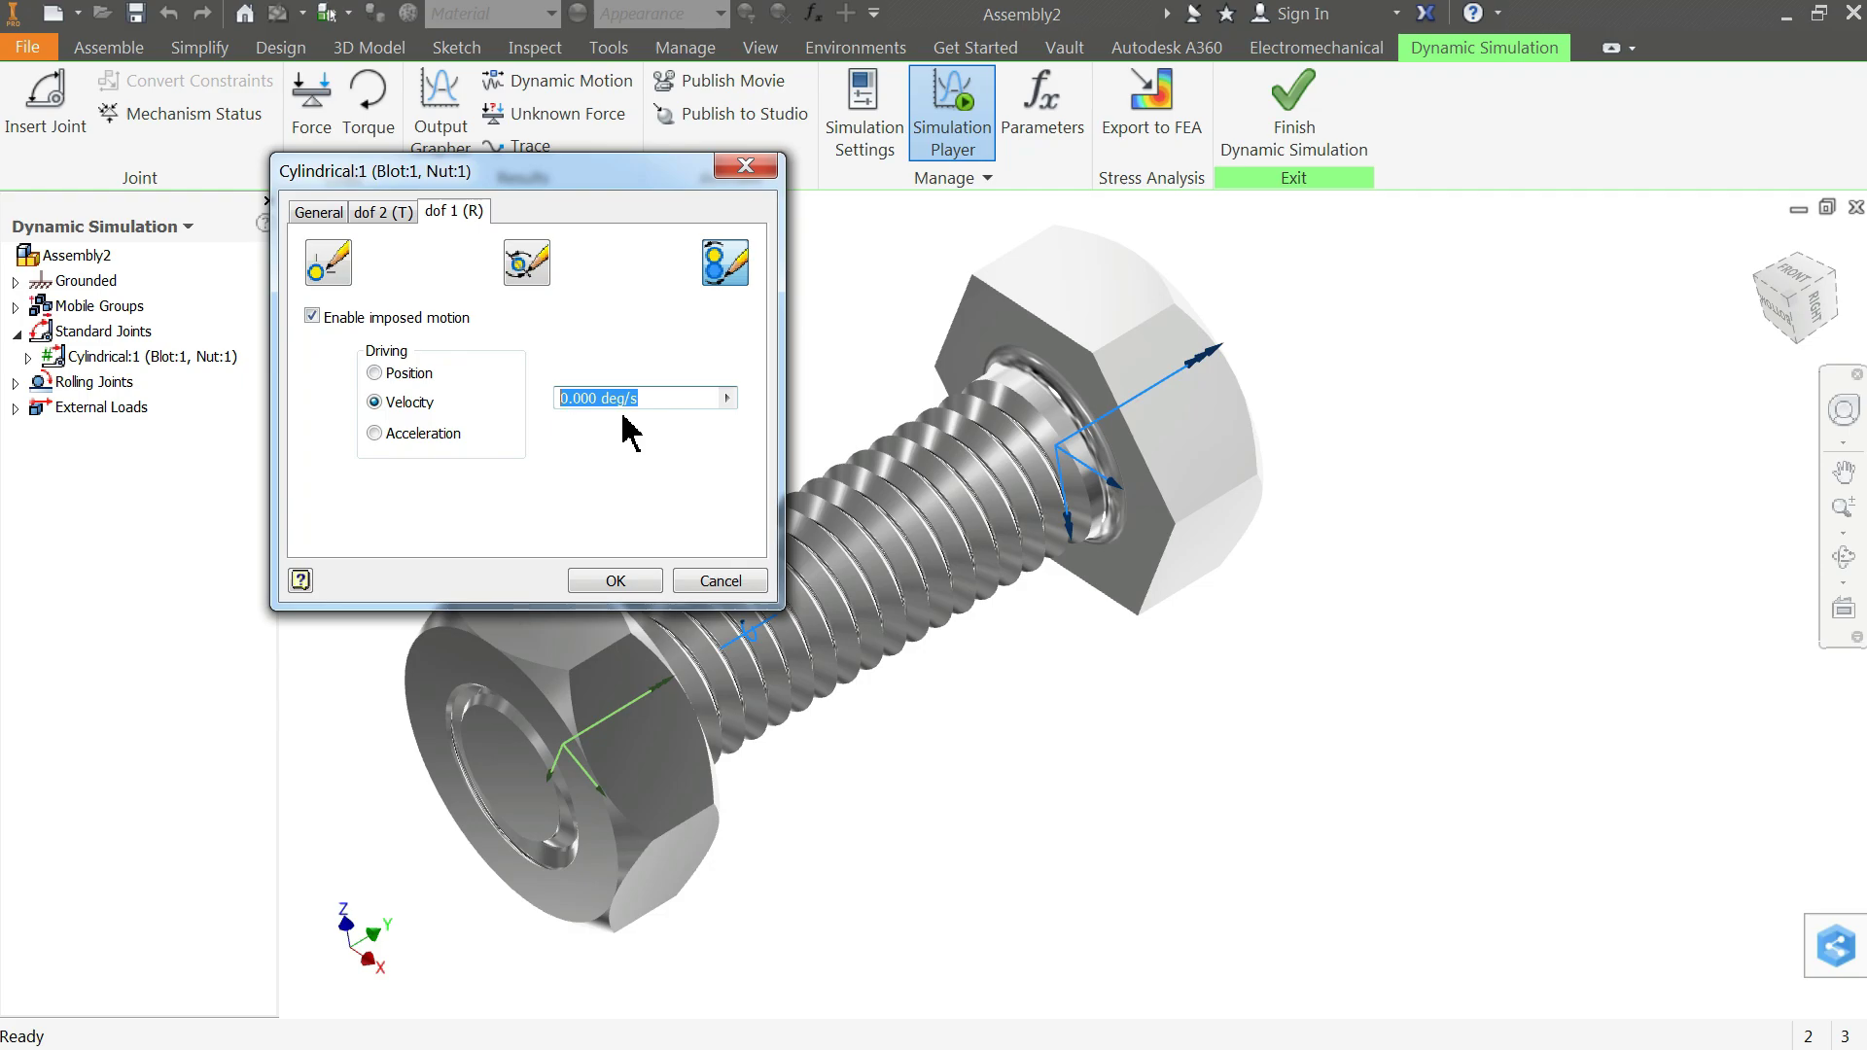
type("360*")
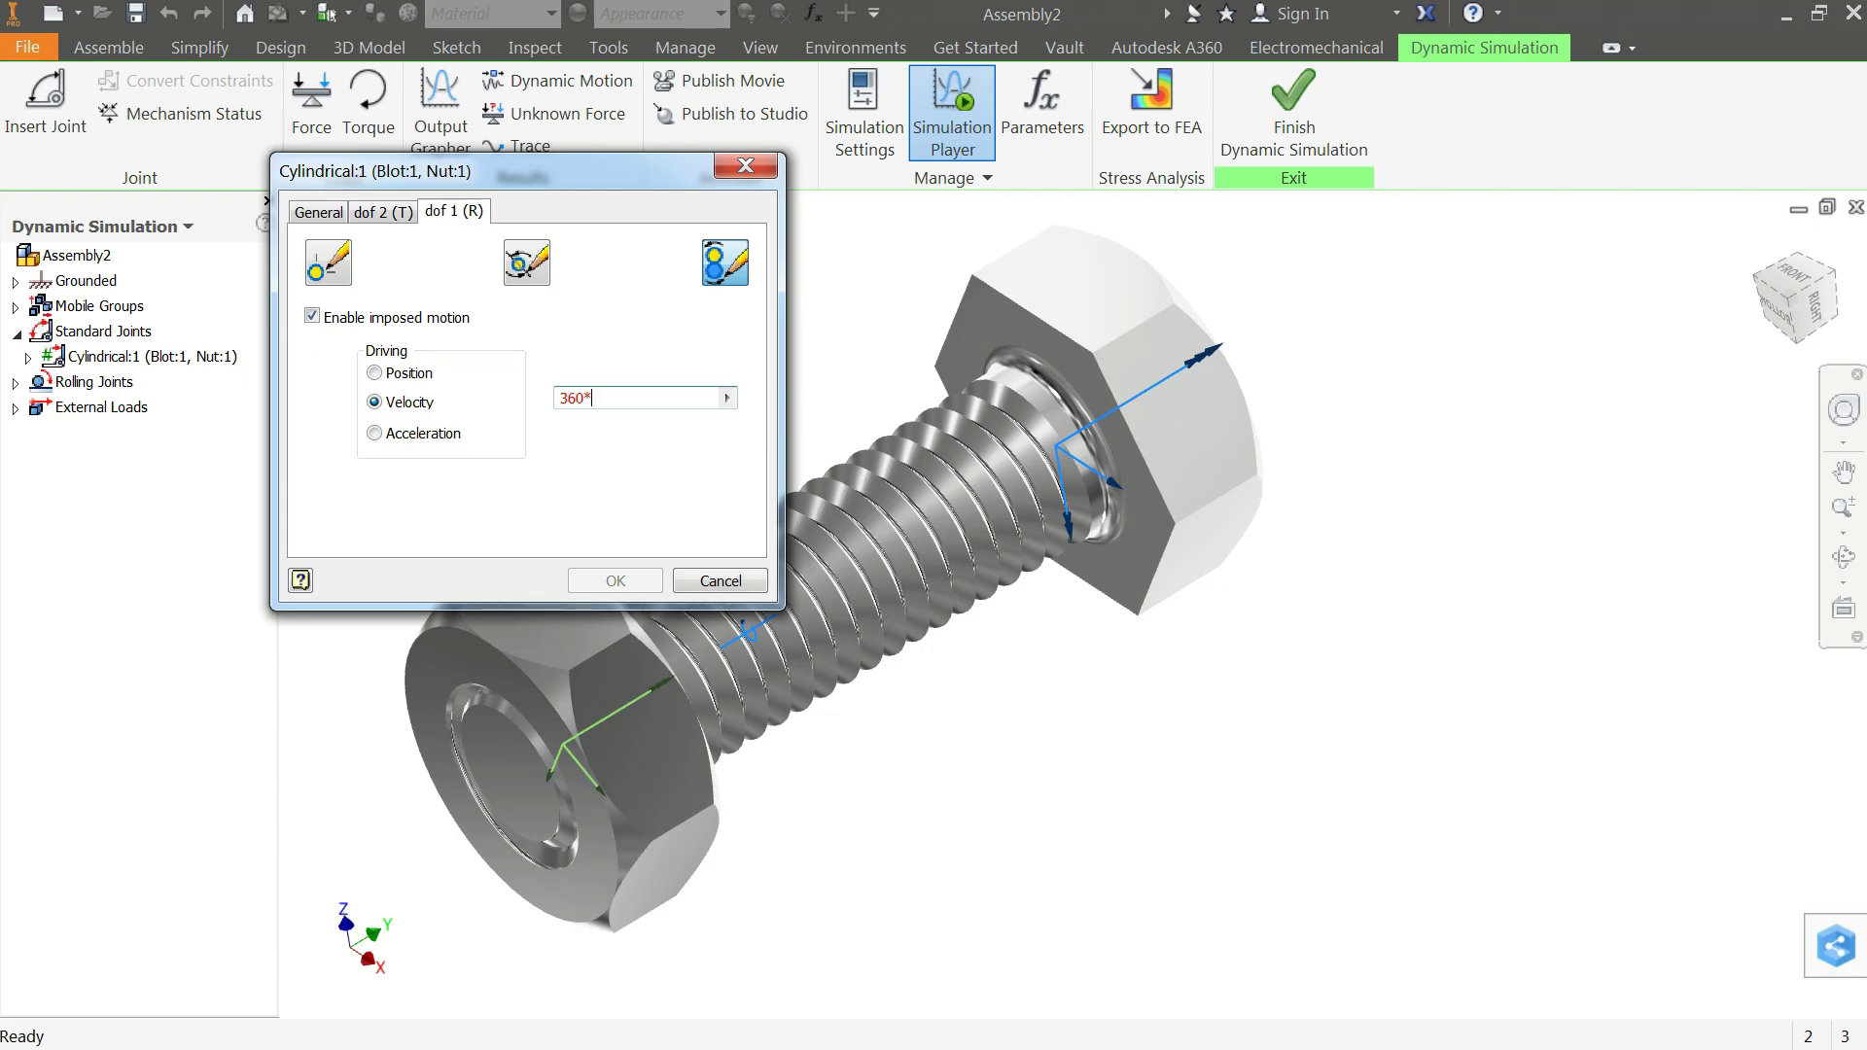
type("18")
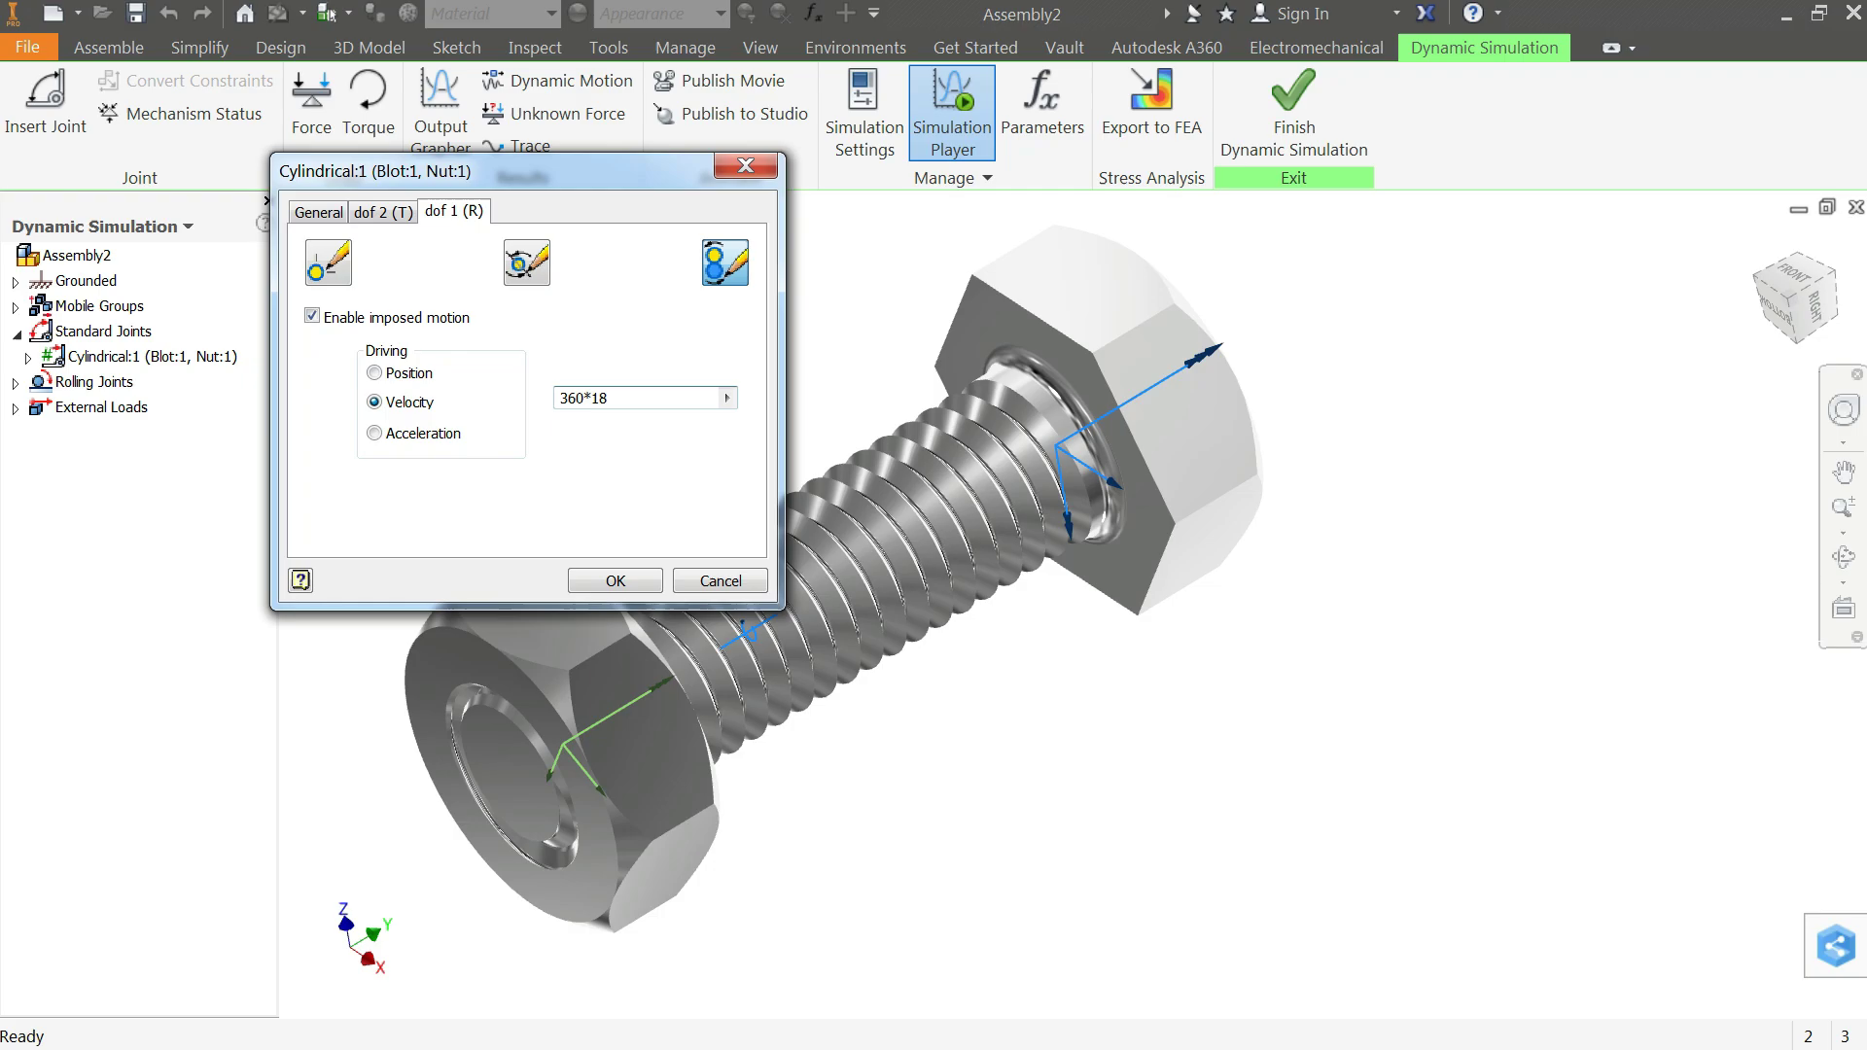
left_click(617, 581)
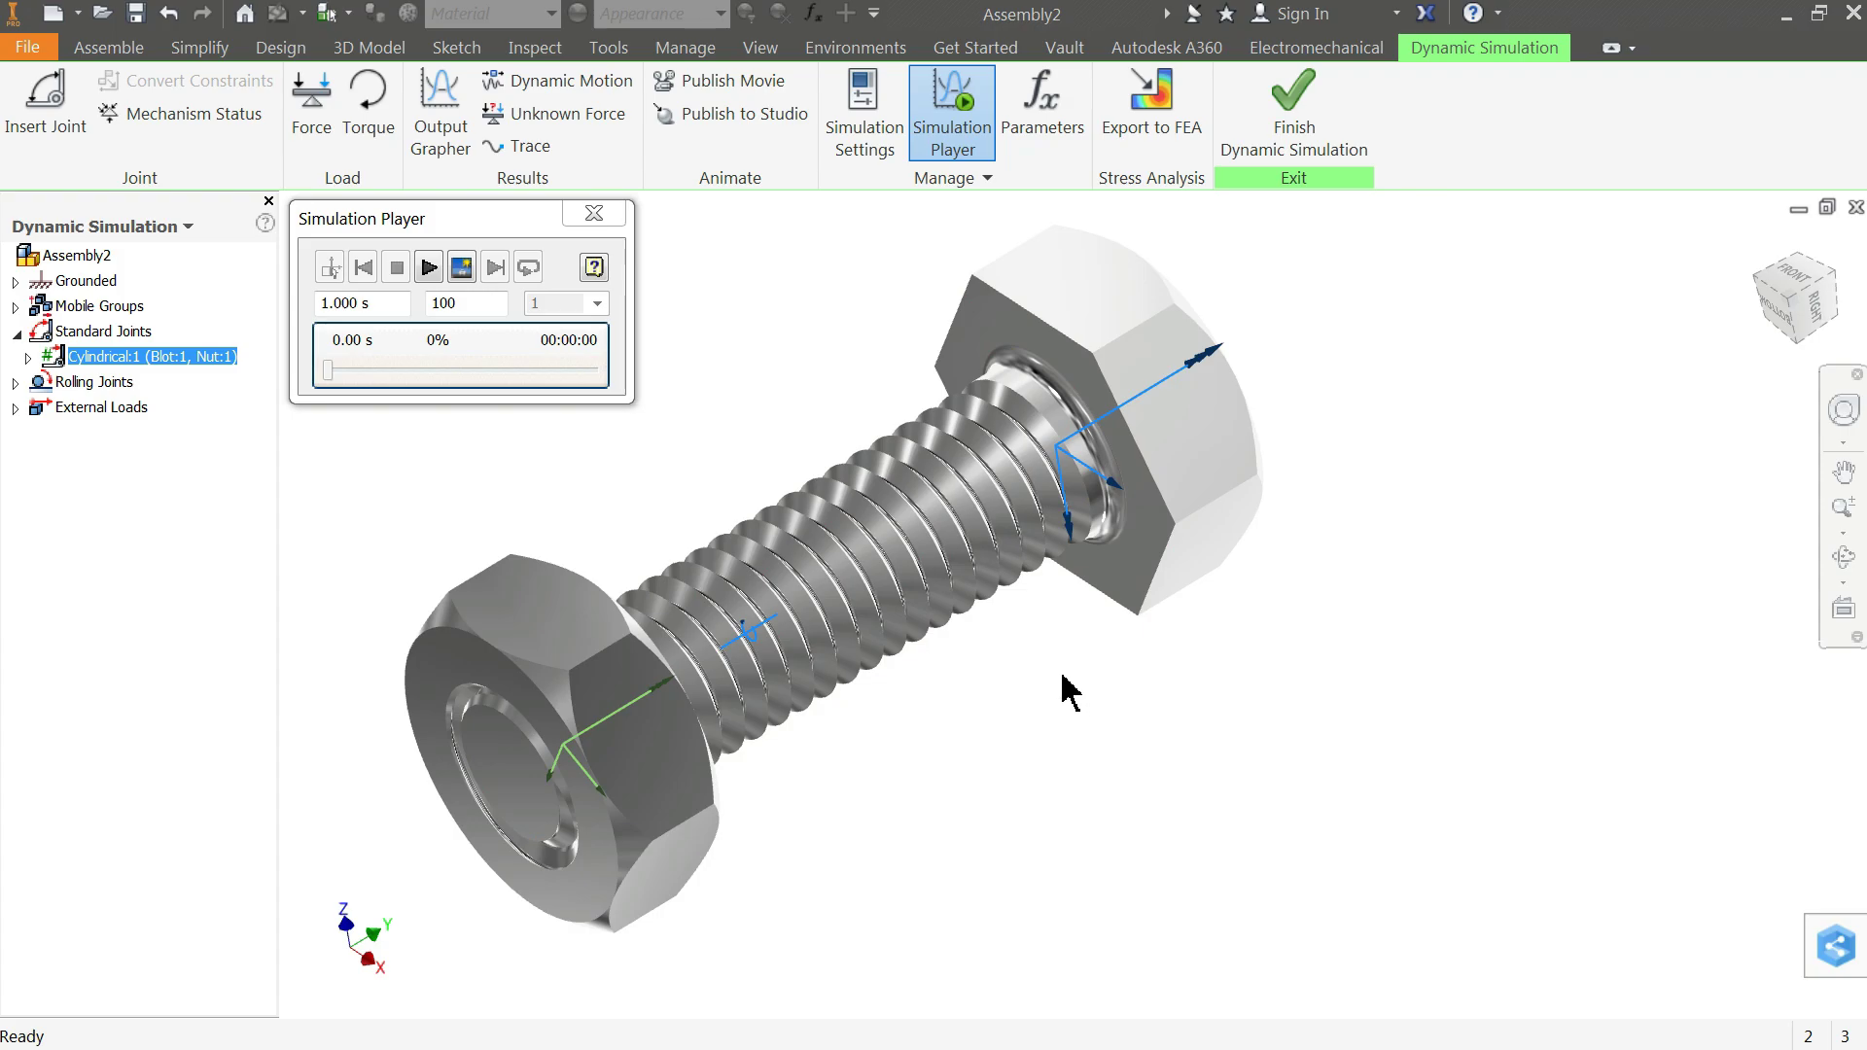
Step: Reframe the bolt and nut, then change the Simulation Player's Images from 100 to 1000
middle_click_drag(1062, 678, 1069, 672, "shift")
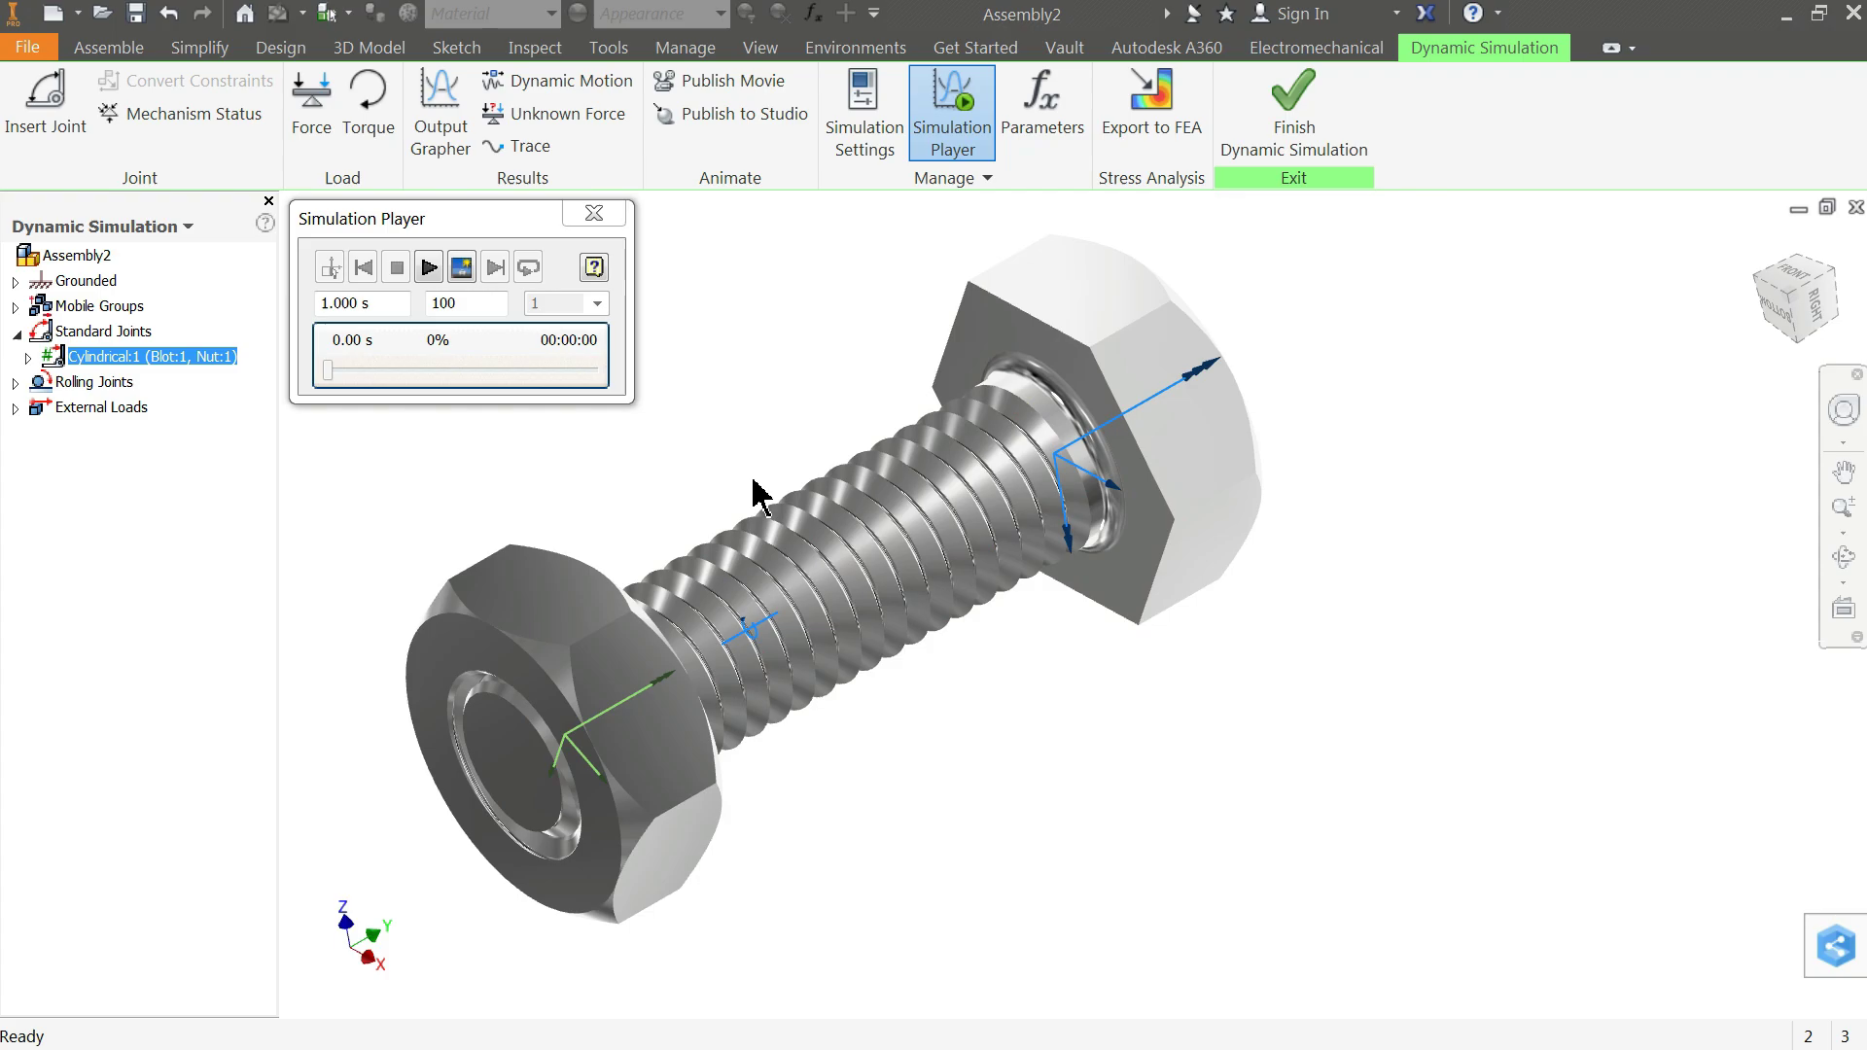
middle_click_drag(759, 492, 842, 458)
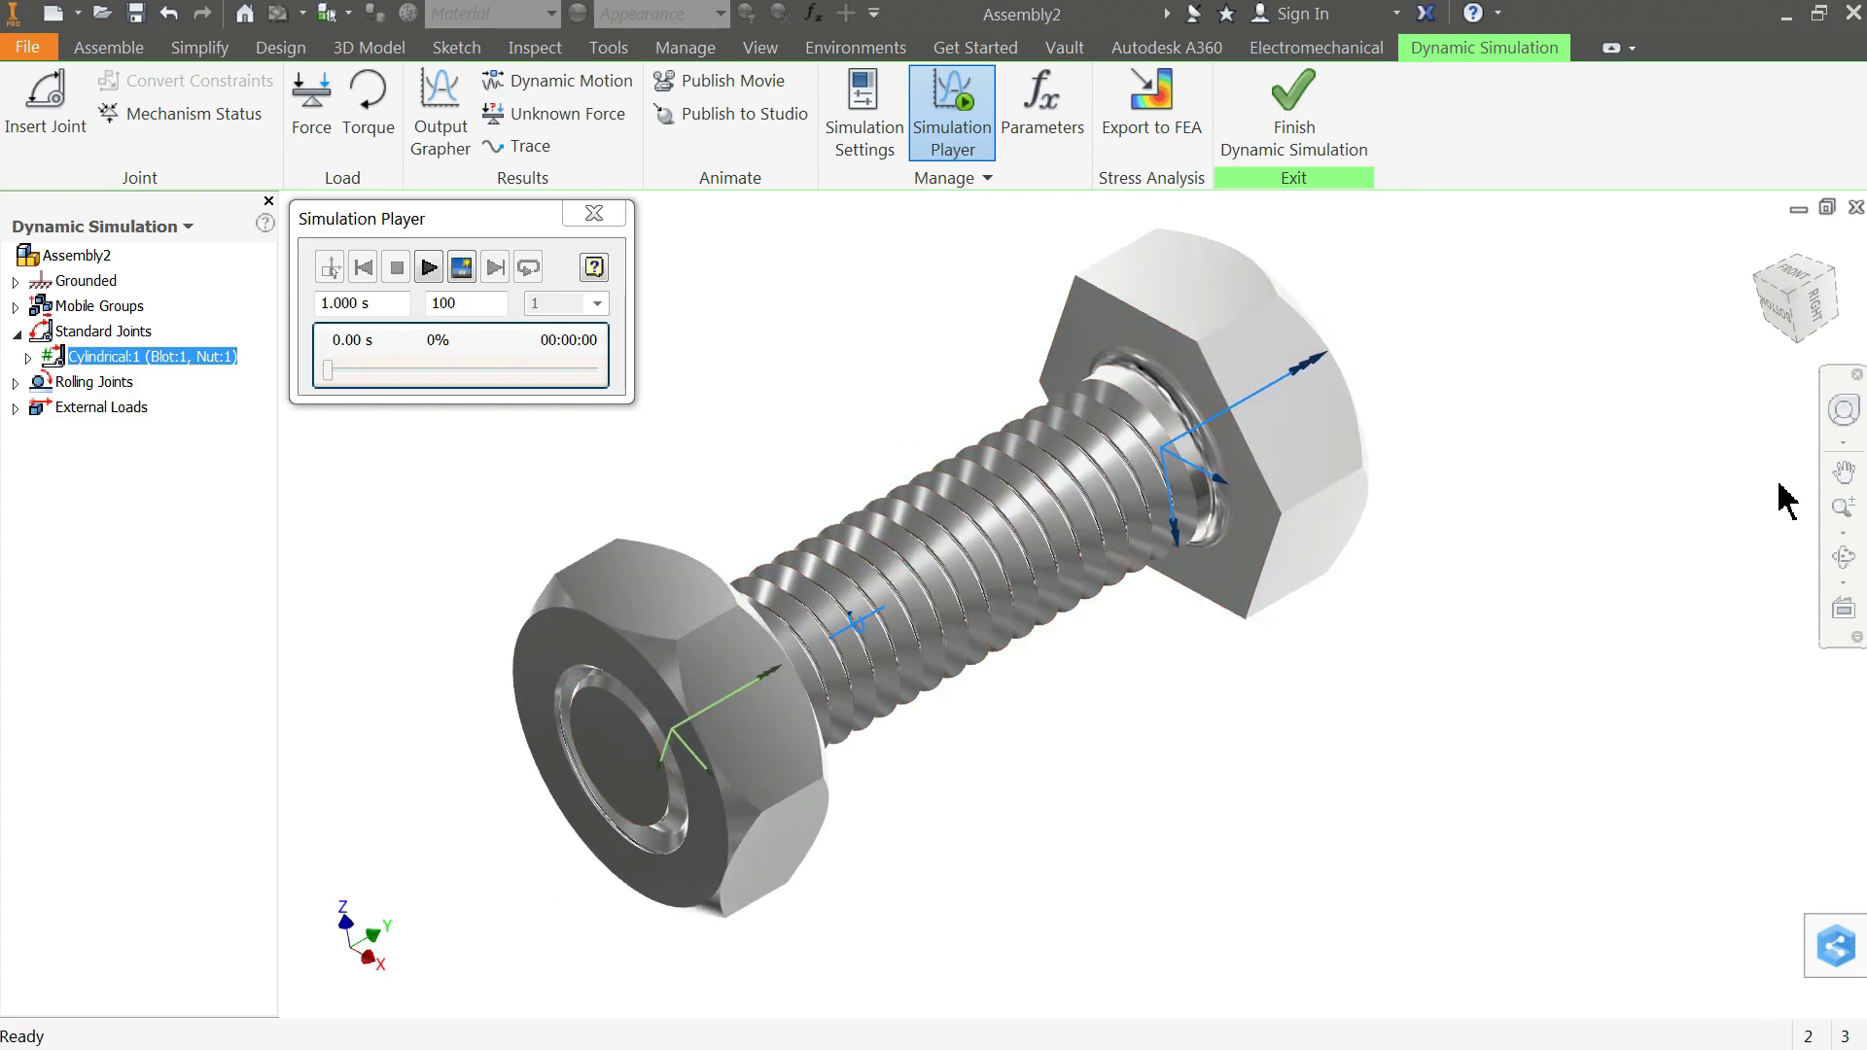
left_click(1845, 526)
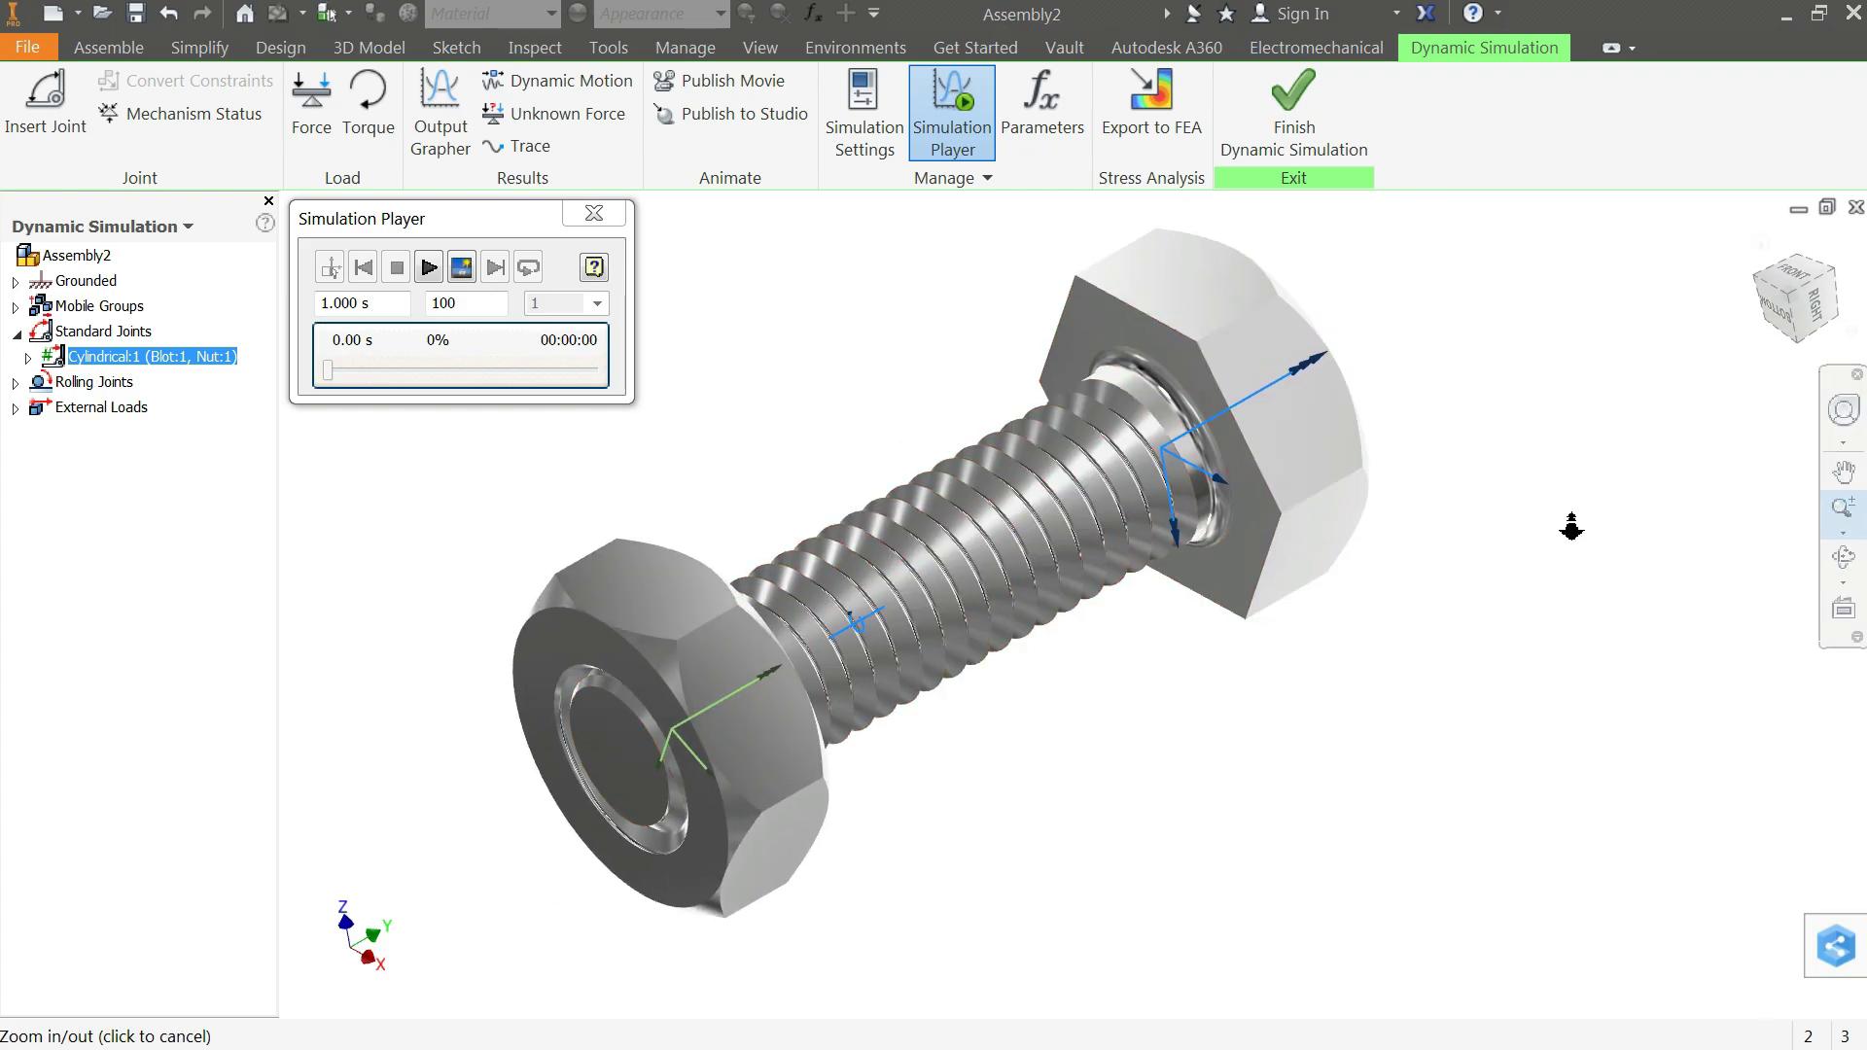
left_click_drag(1572, 528, 1566, 543)
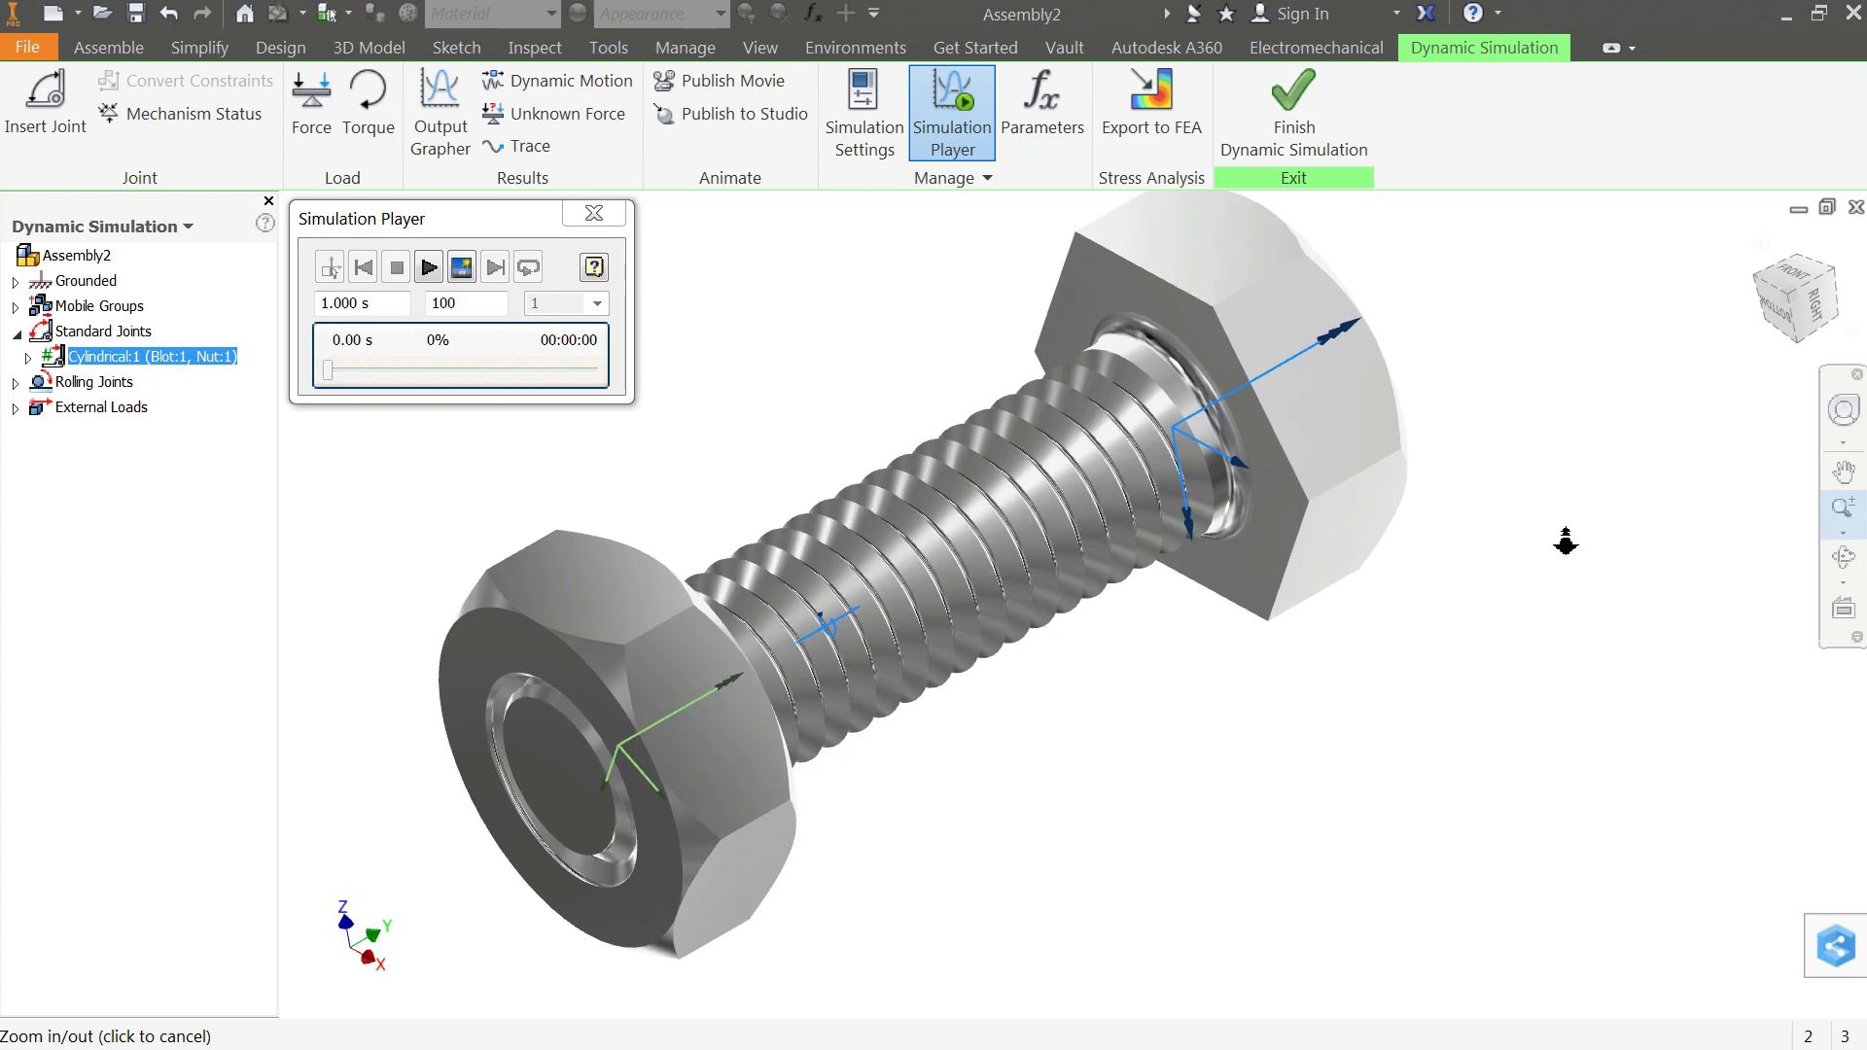
left_click(1843, 473)
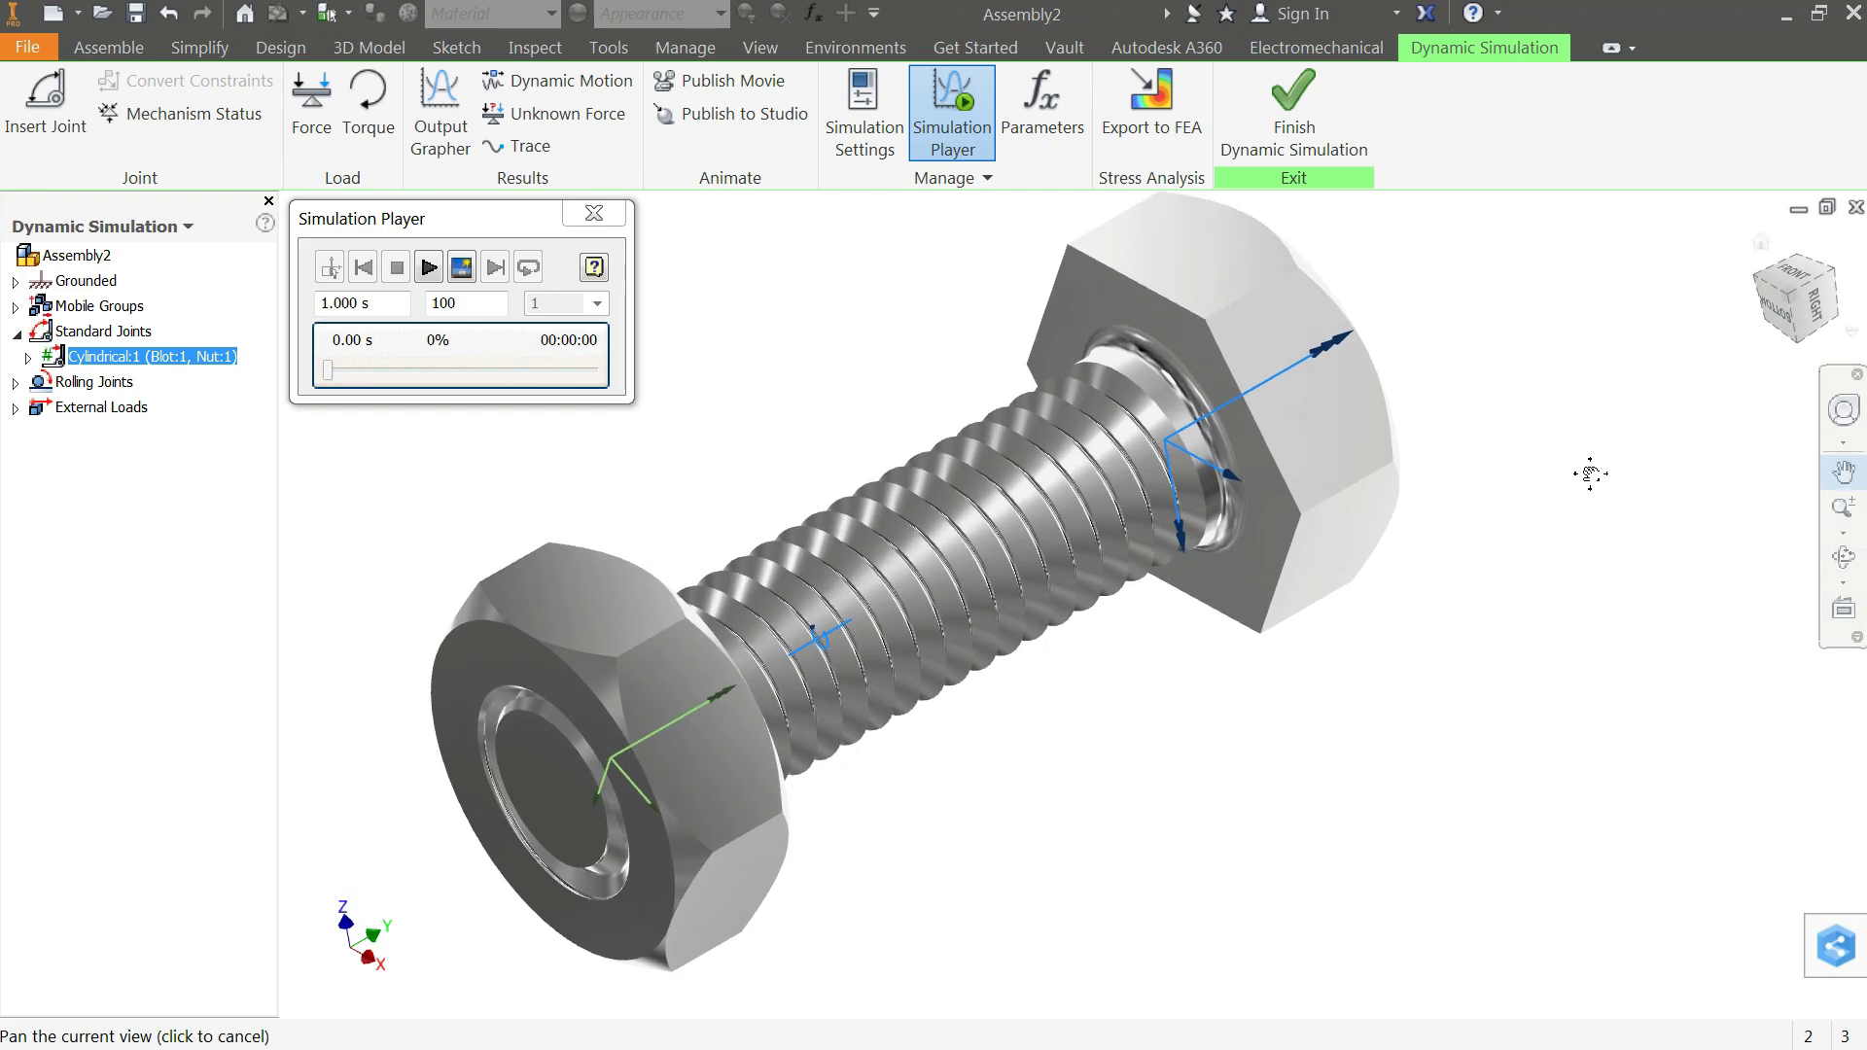
left_click_drag(1588, 471, 1576, 493)
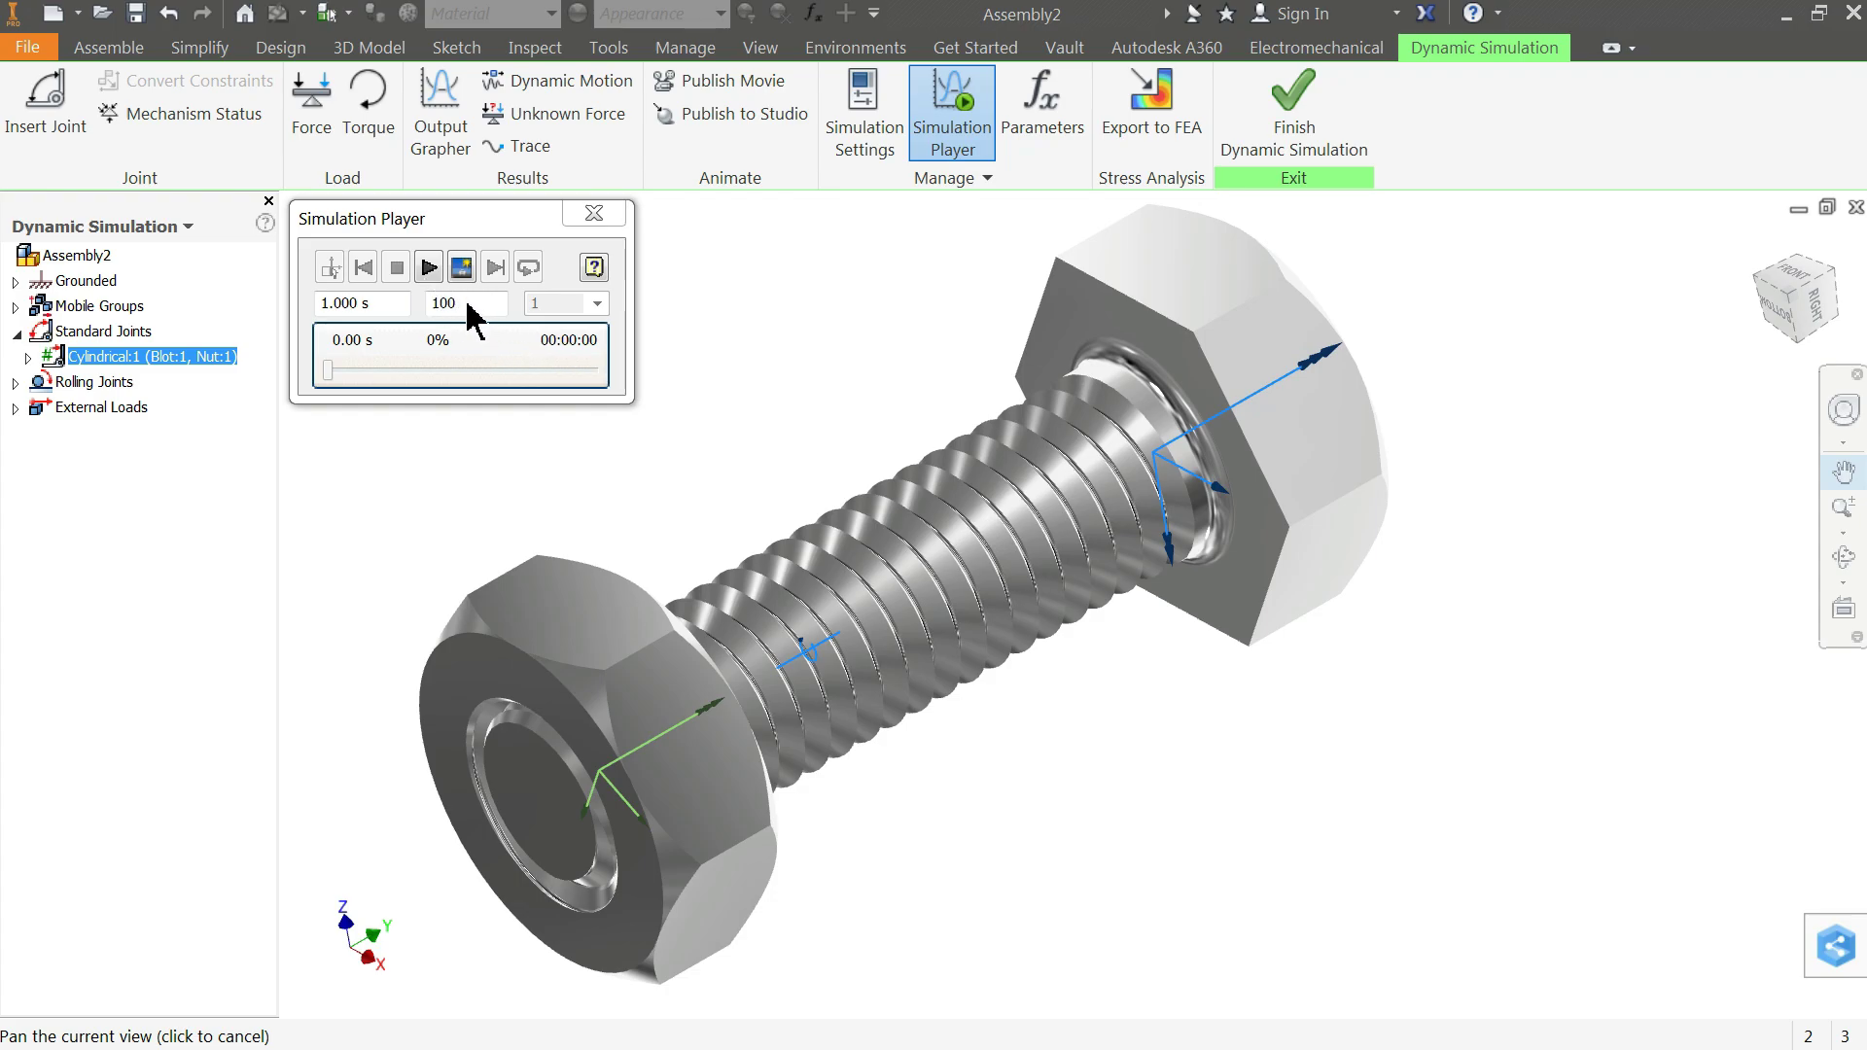
right_click(786, 324)
left_click(926, 288)
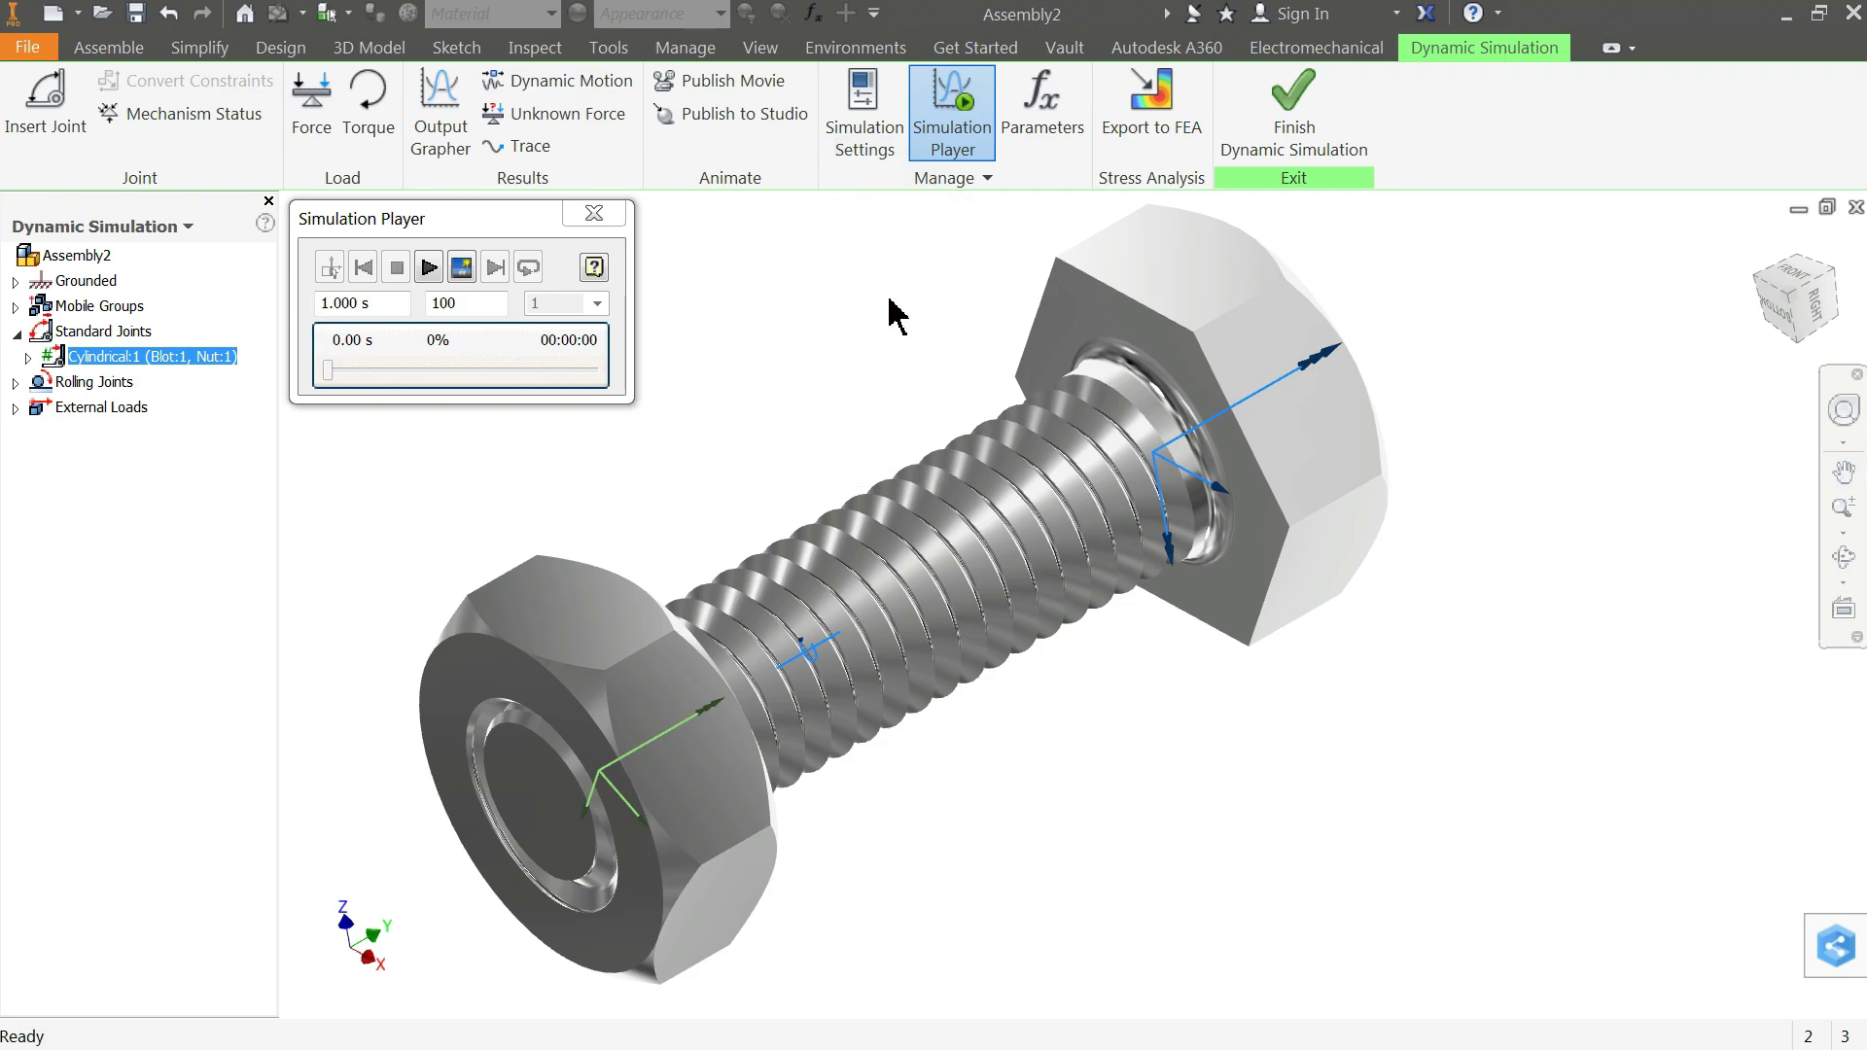
double_click(467, 306)
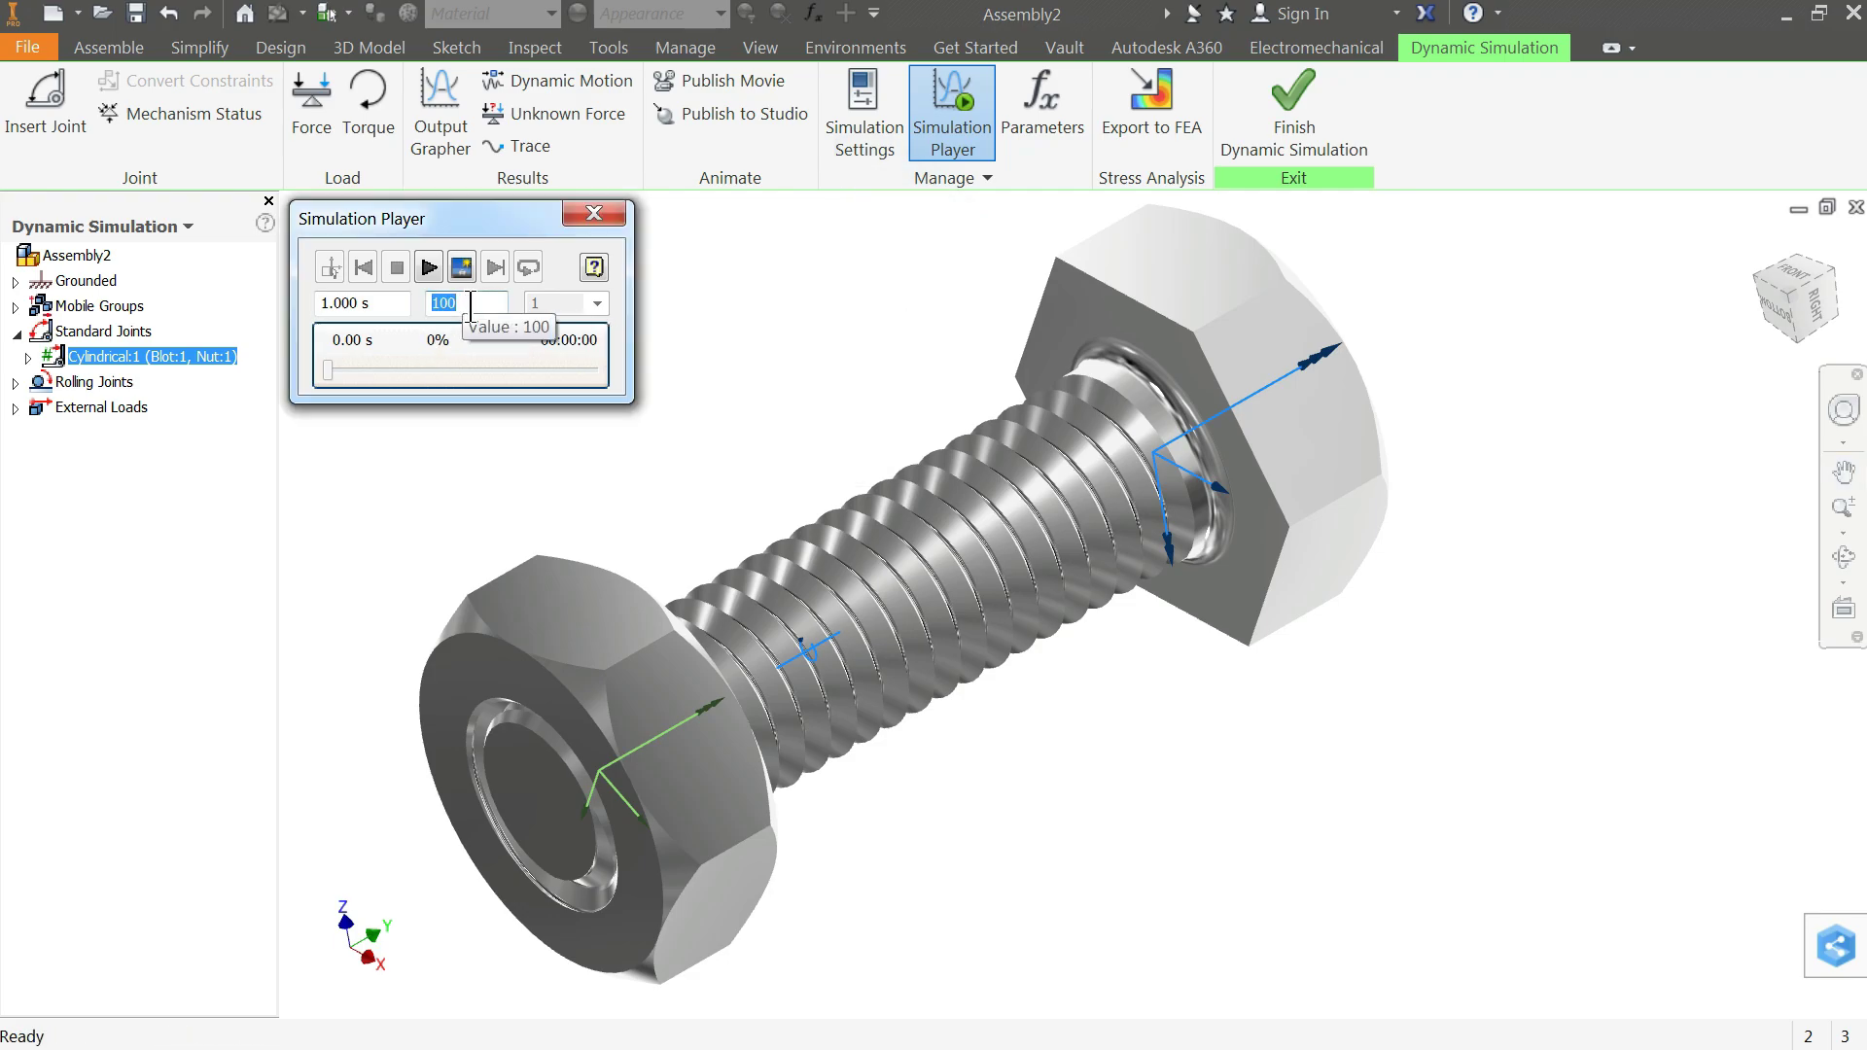
type("0")
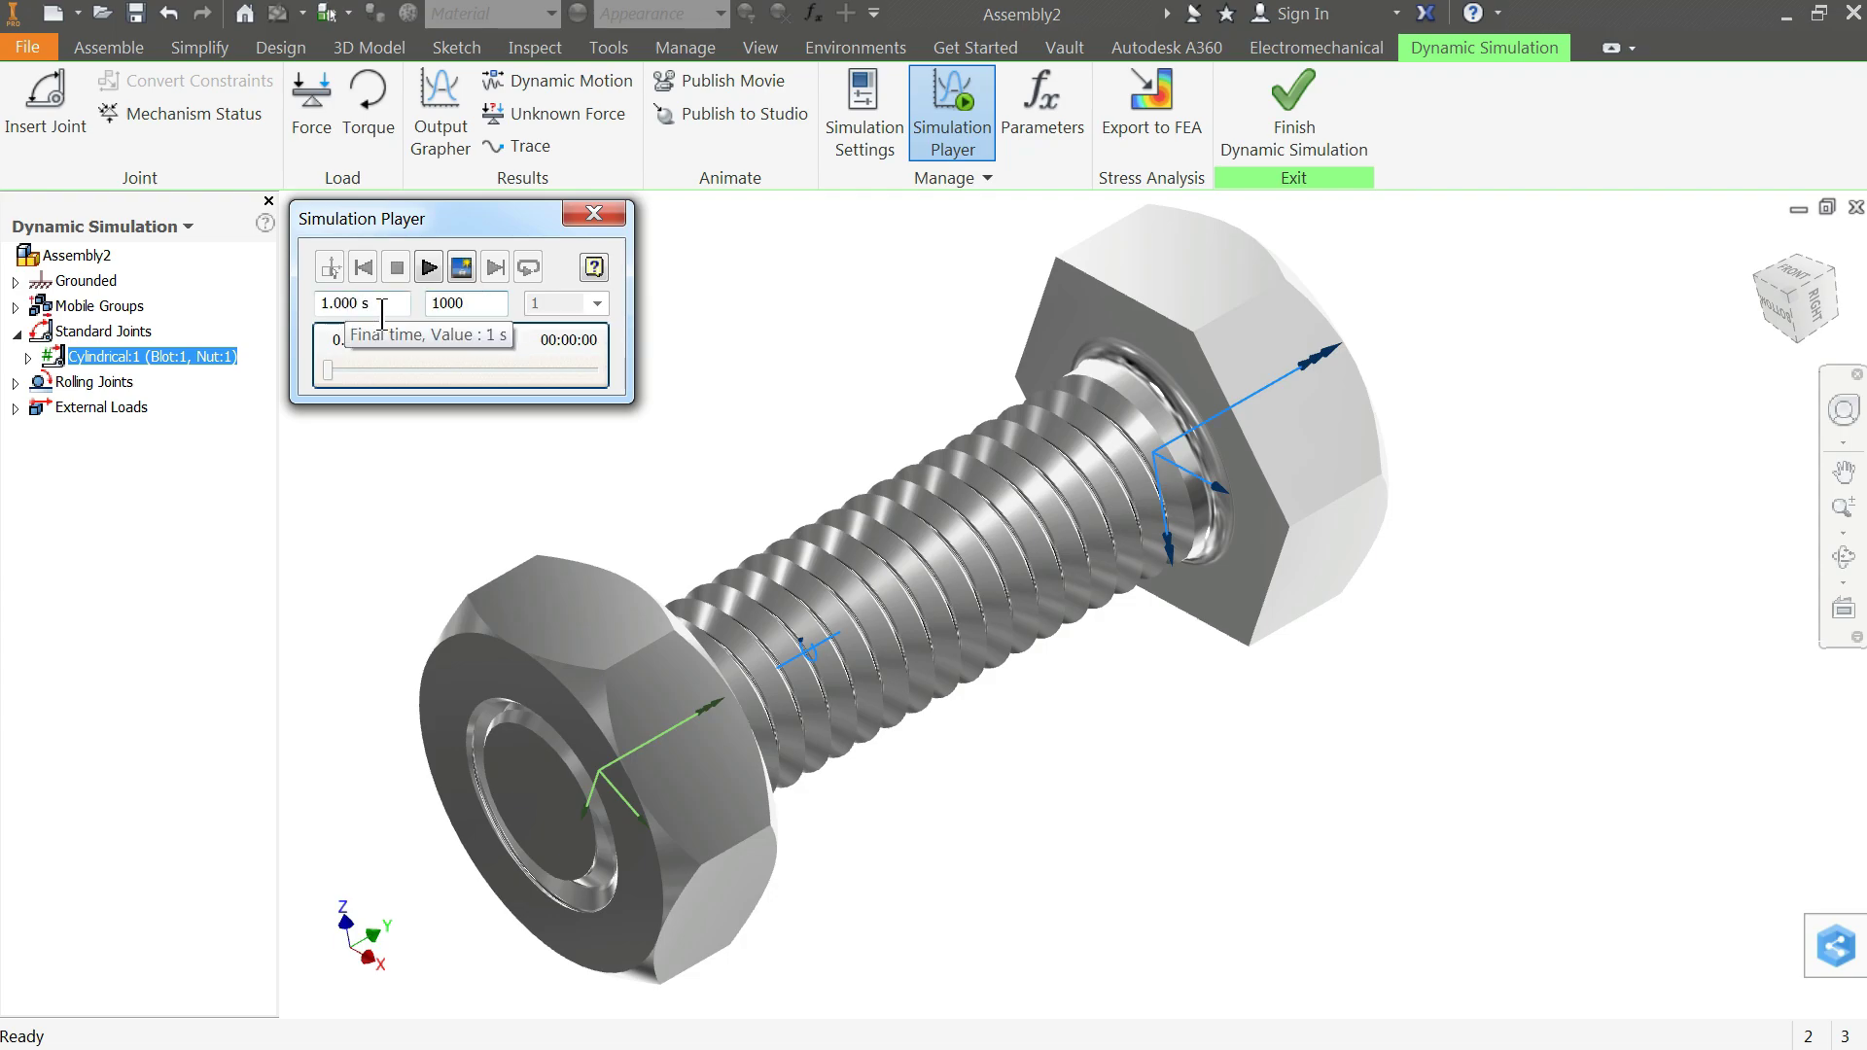
Step: Play the simulation through to 1.000 s, screwing the nut up against the bolt head
left_click(429, 268)
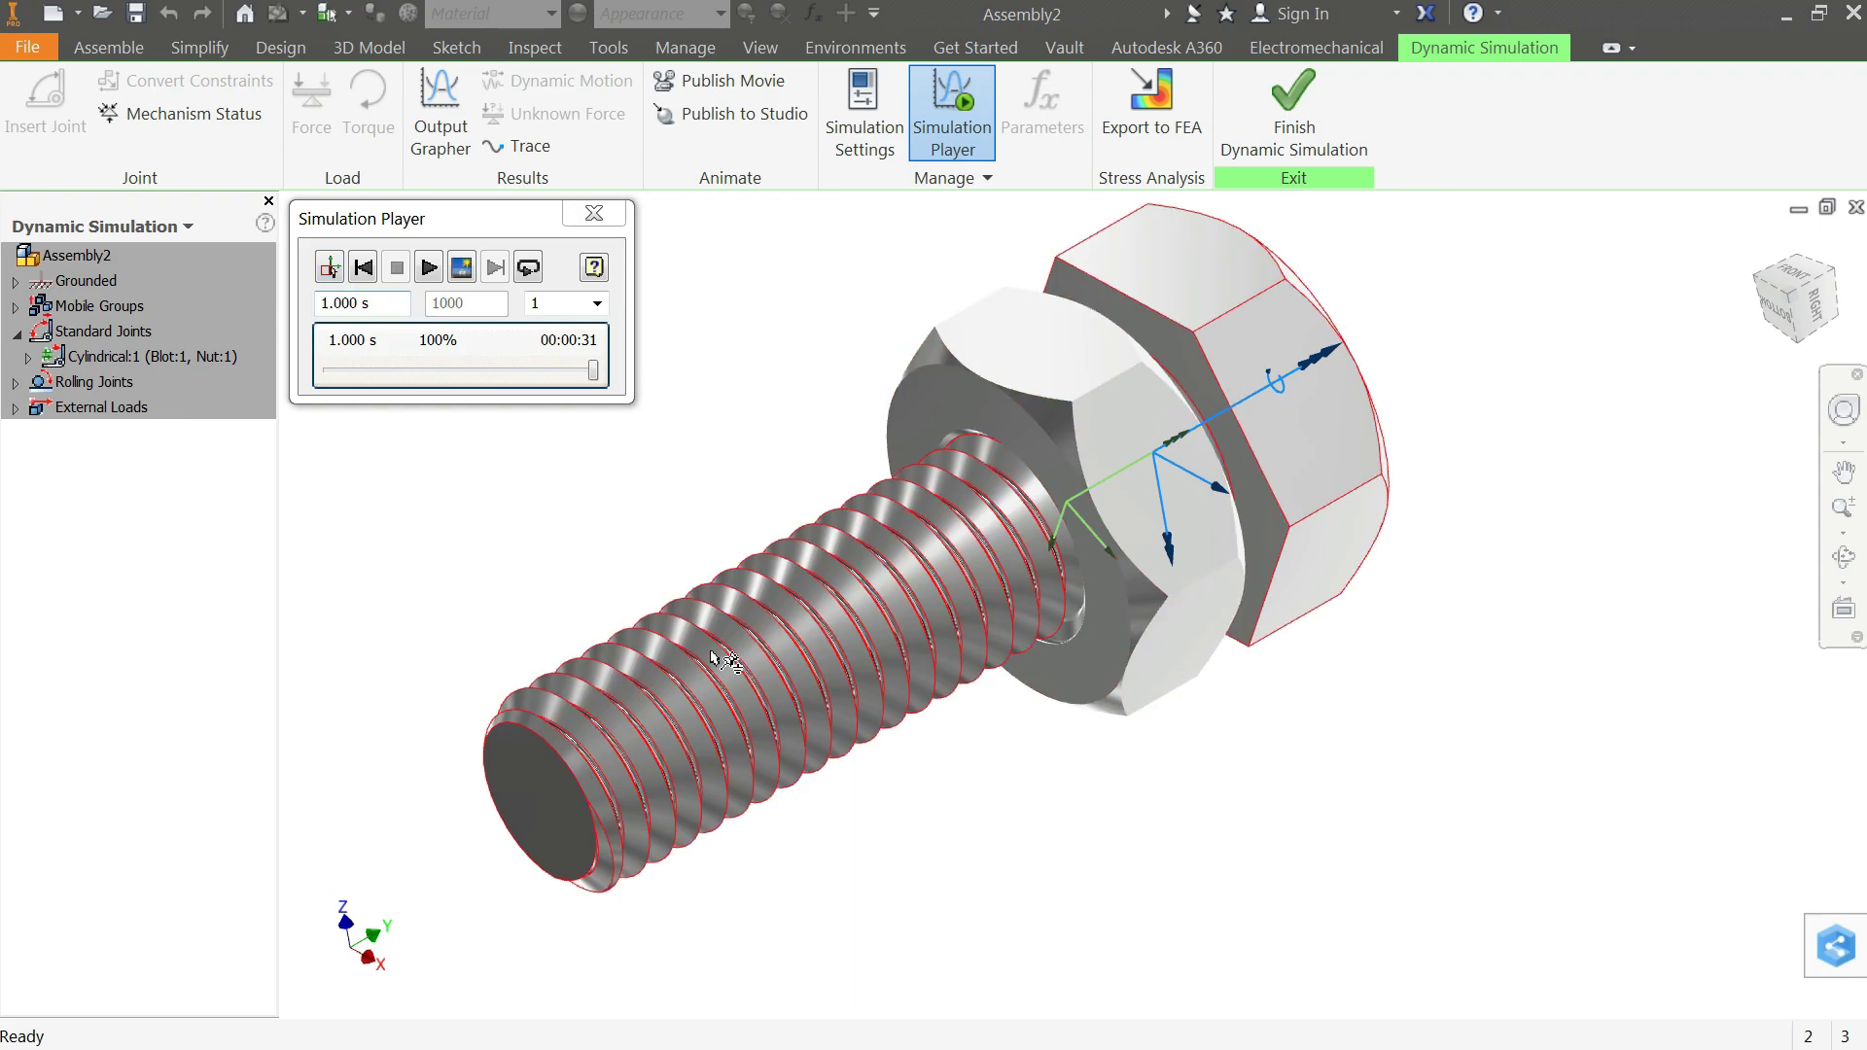
Step: Return to construction mode and confirm Cylindrical:1 still has the 360*18 deg/s rotational velocity
left_click(327, 272)
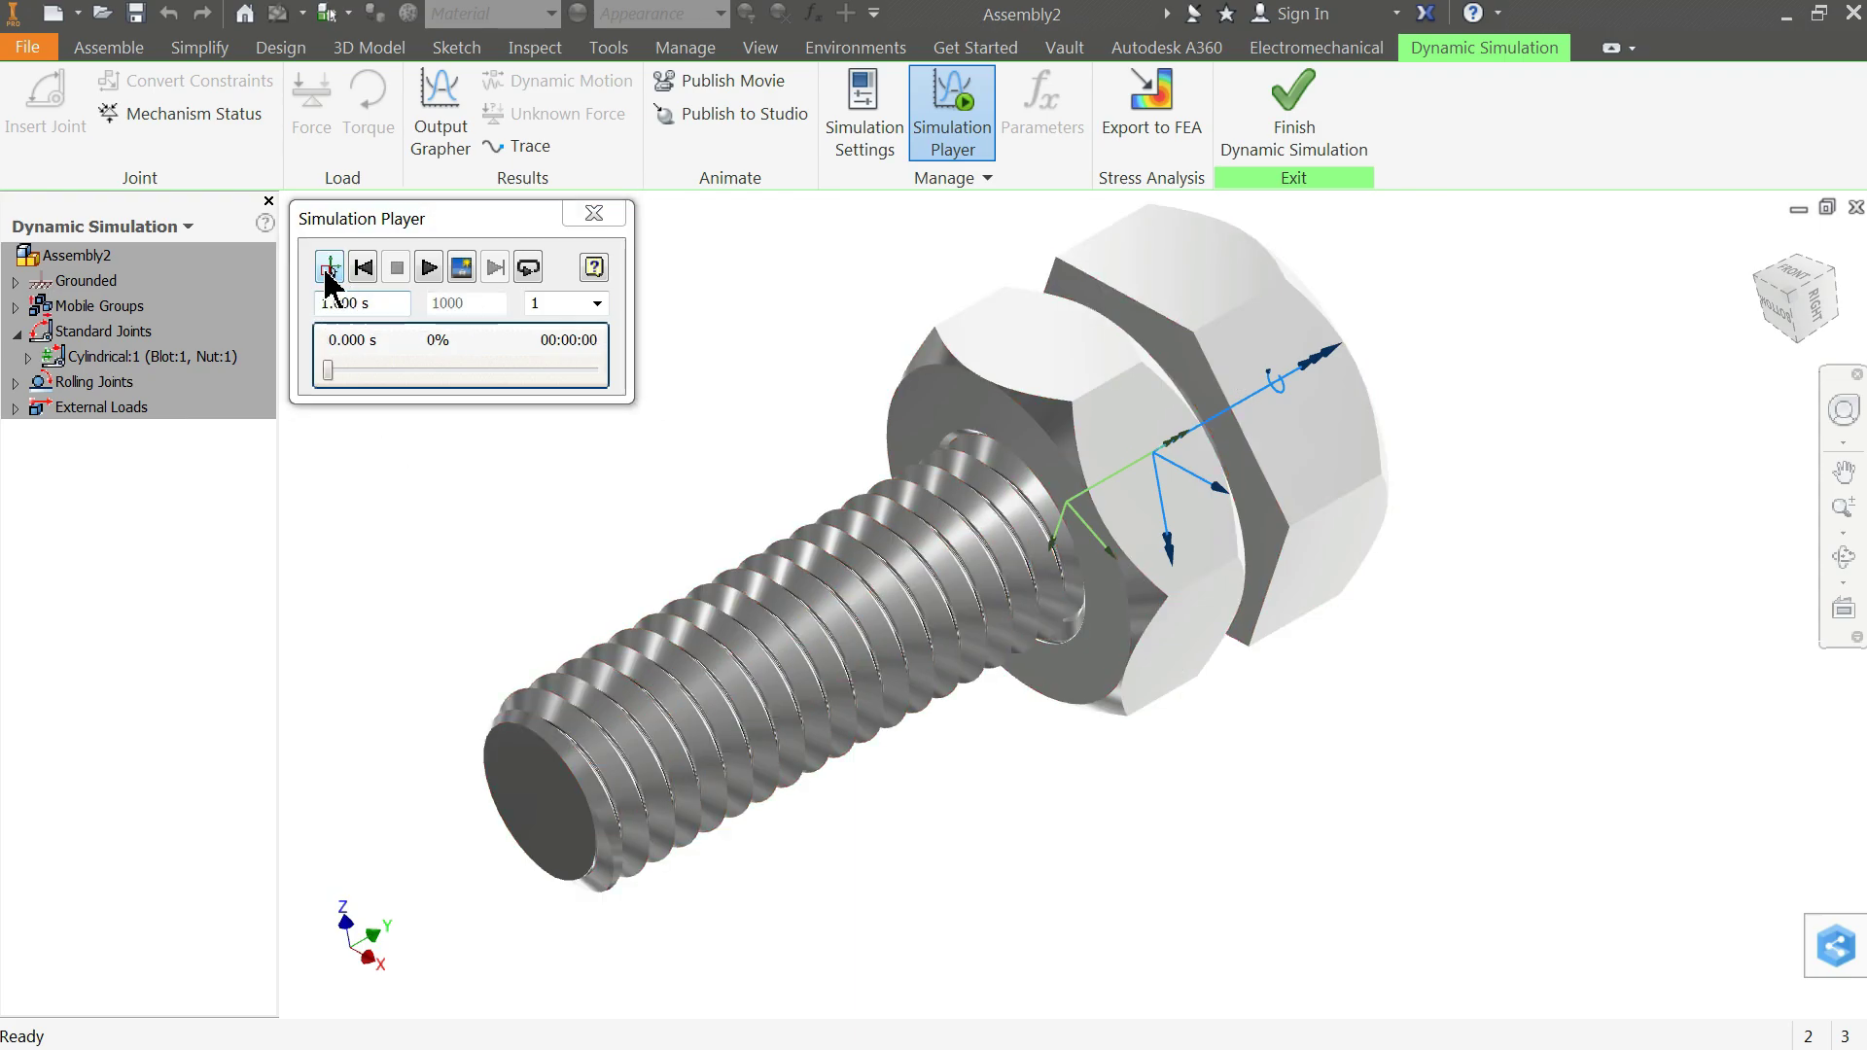
right_click(85, 358)
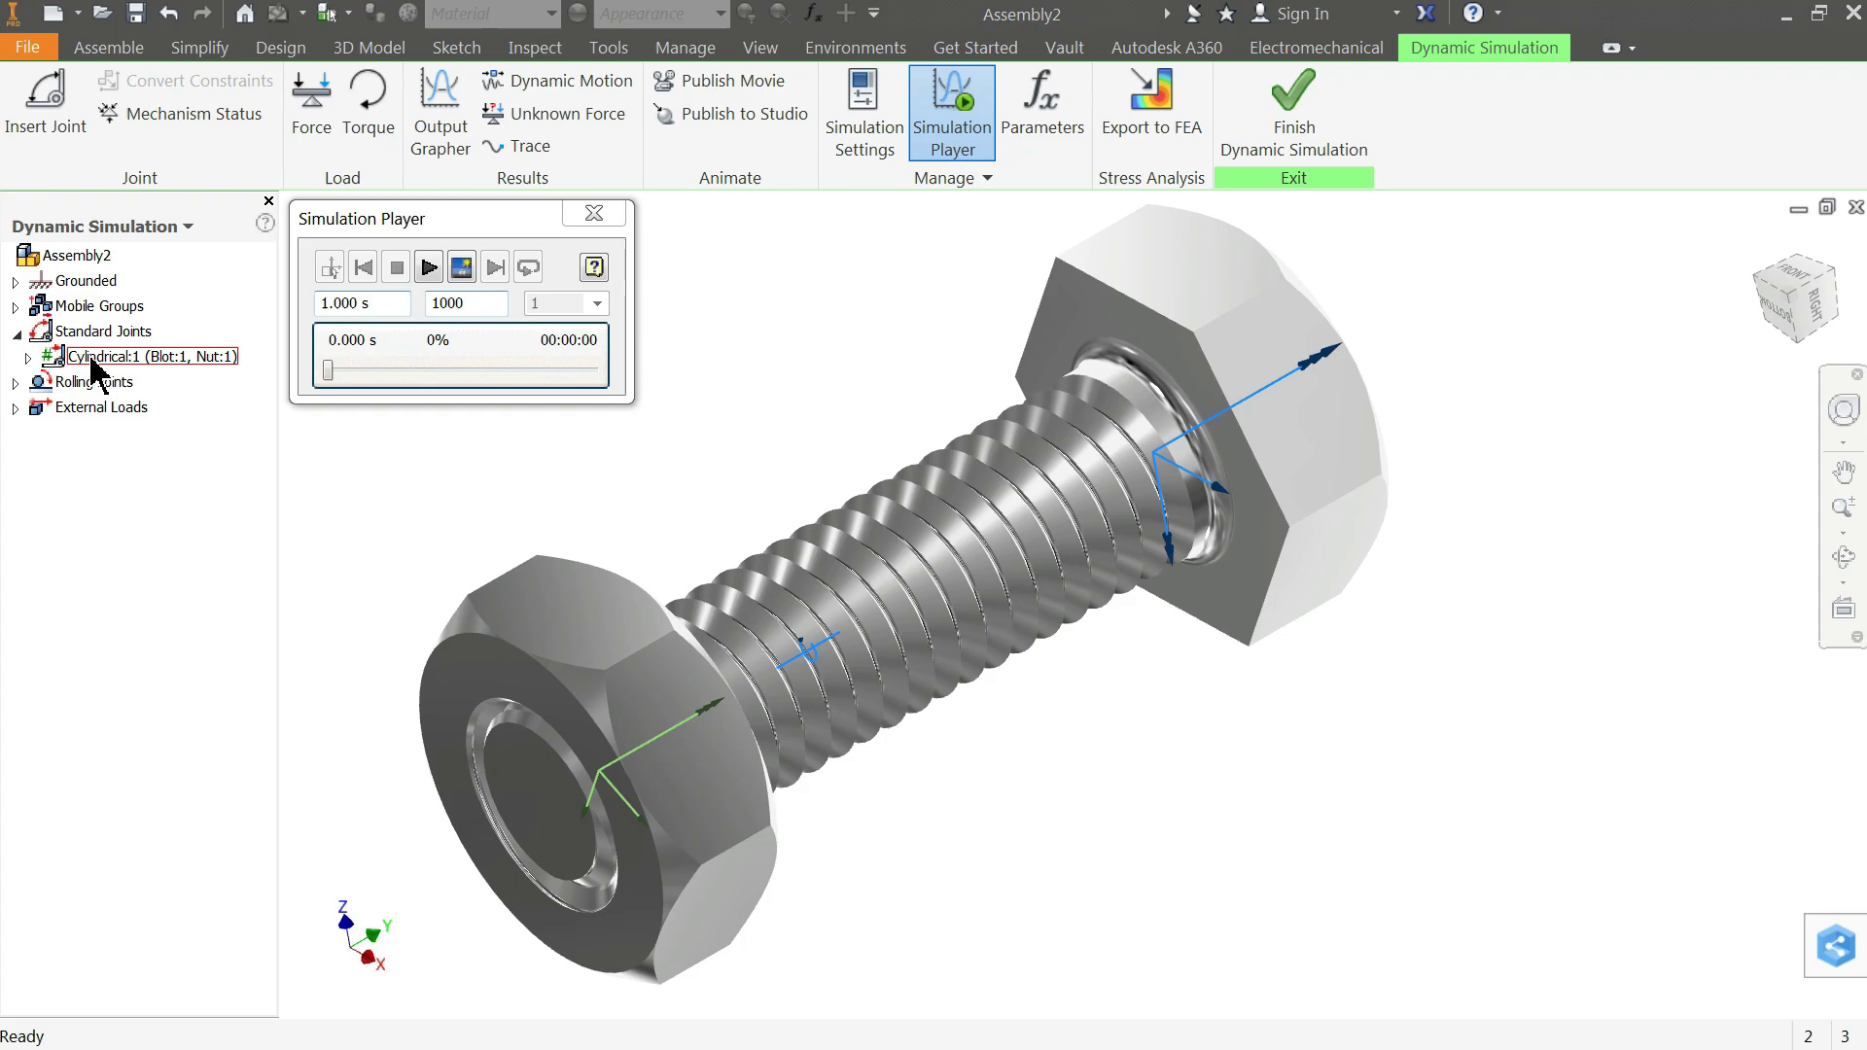
left_click(149, 470)
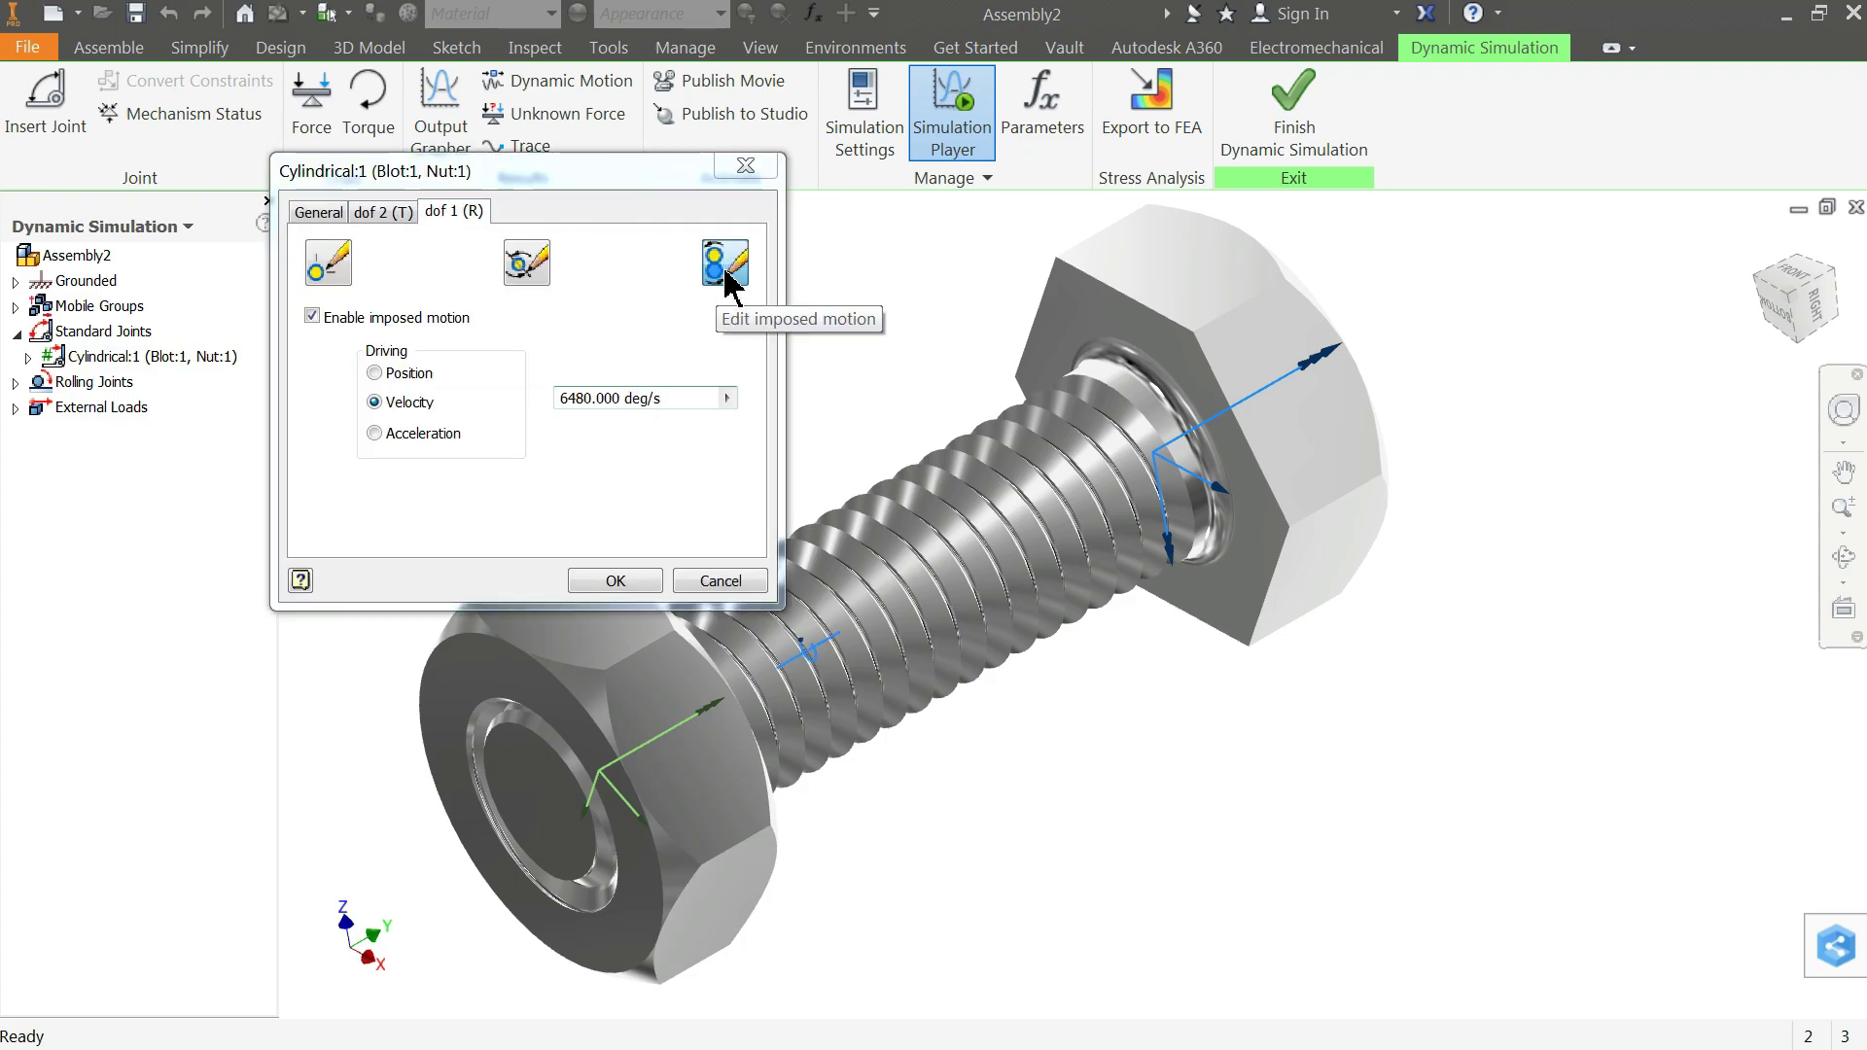
left_click(676, 401)
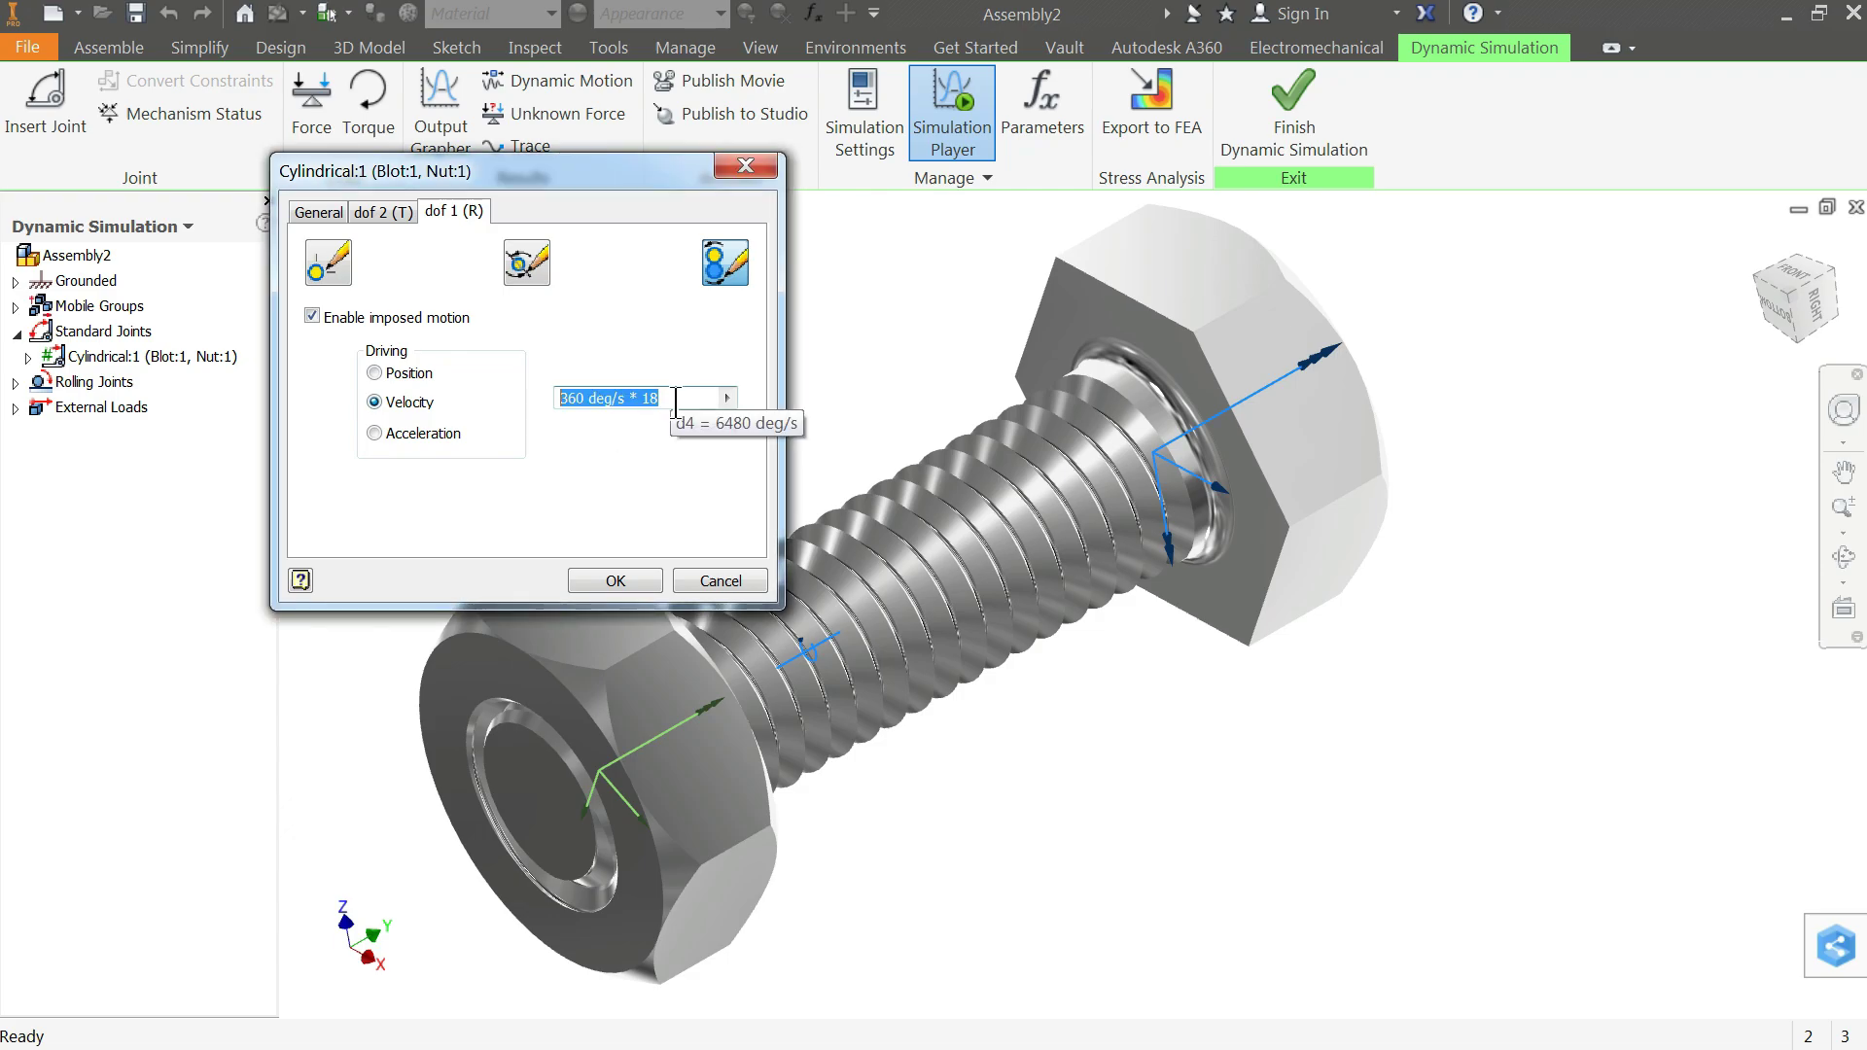
left_click(615, 583)
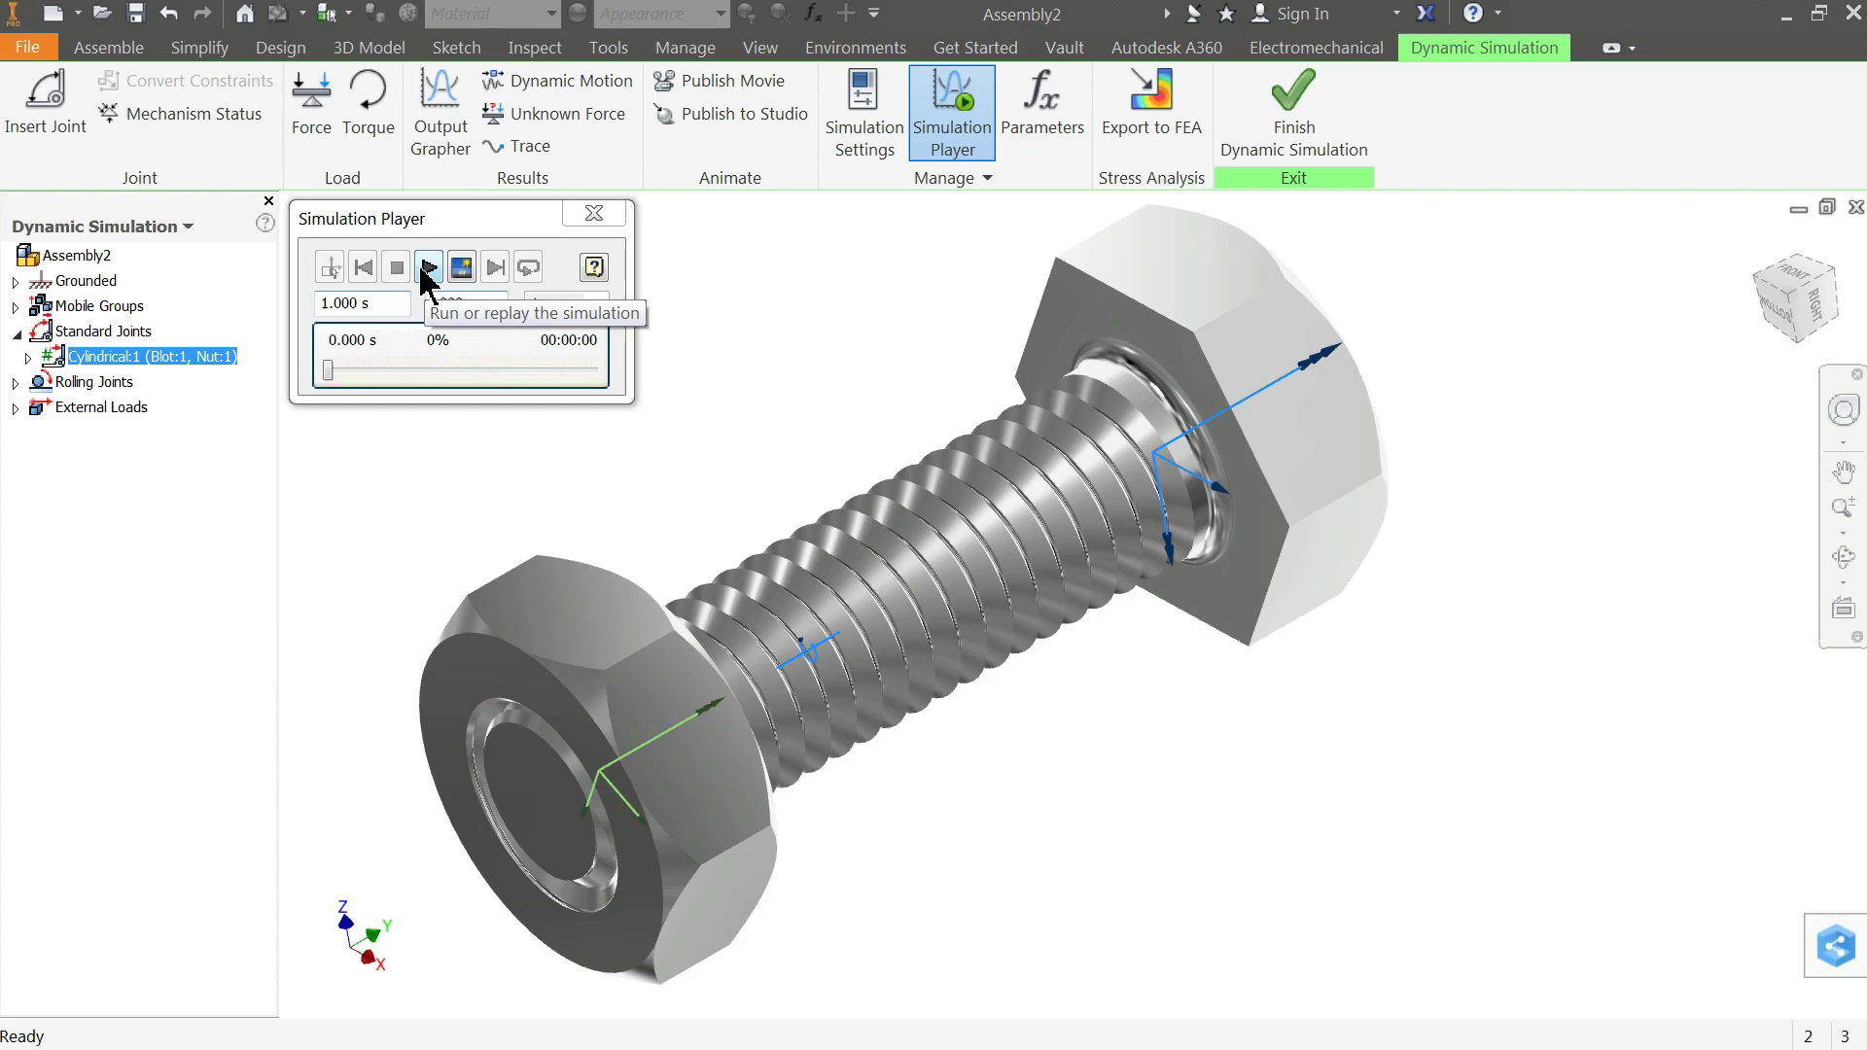
Step: Replay the simulation from 0.000 s with the nut starting along the bolt
left_click(428, 268)
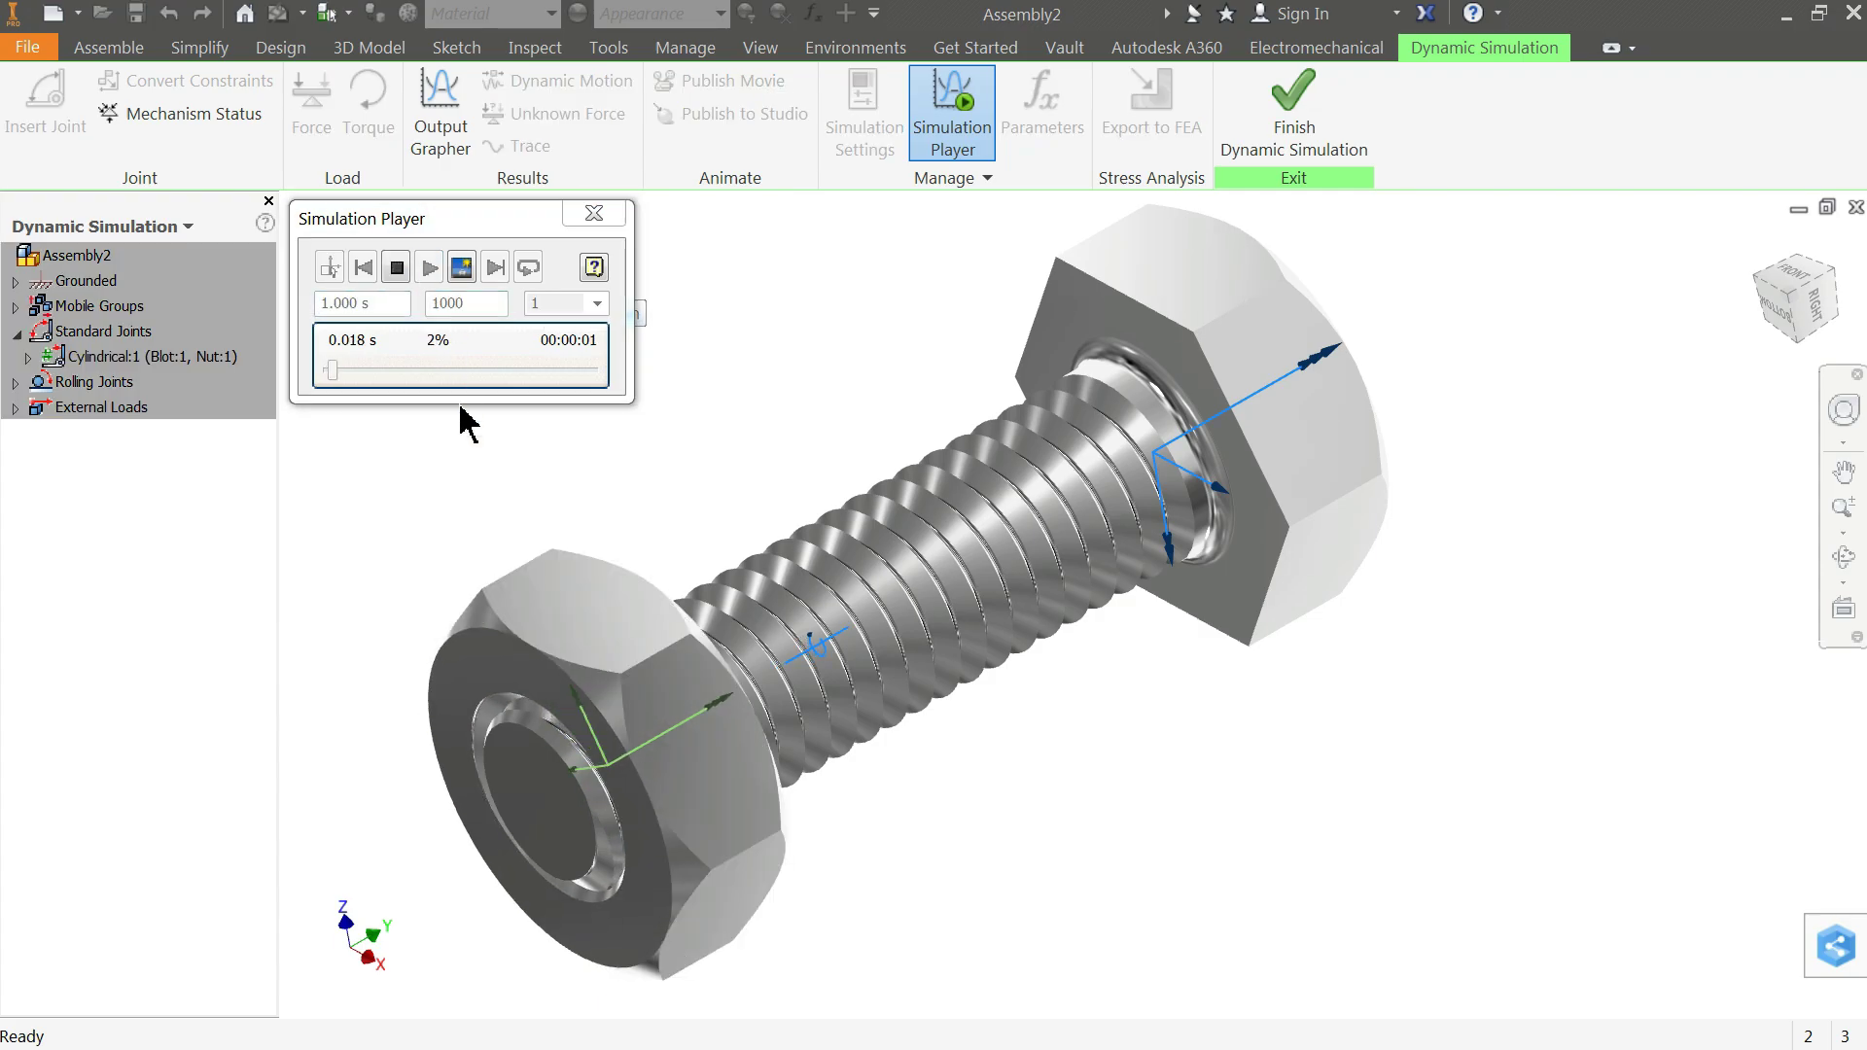